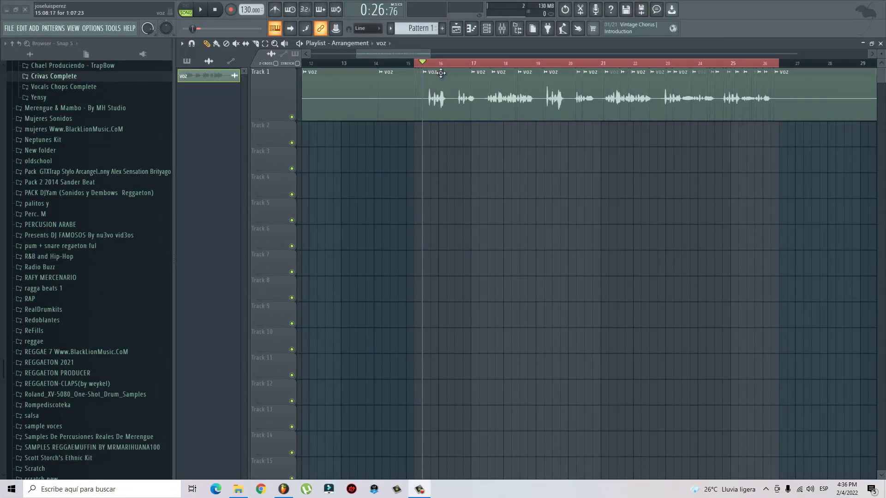
# Step: Make Track 1 taller and frame the whole selected vocal section in the playlist, about bars 15 to 26
pyautogui.scroll(2, 436, 90)
pyautogui.moveTo(289, 120); pyautogui.dragTo(288, 152)
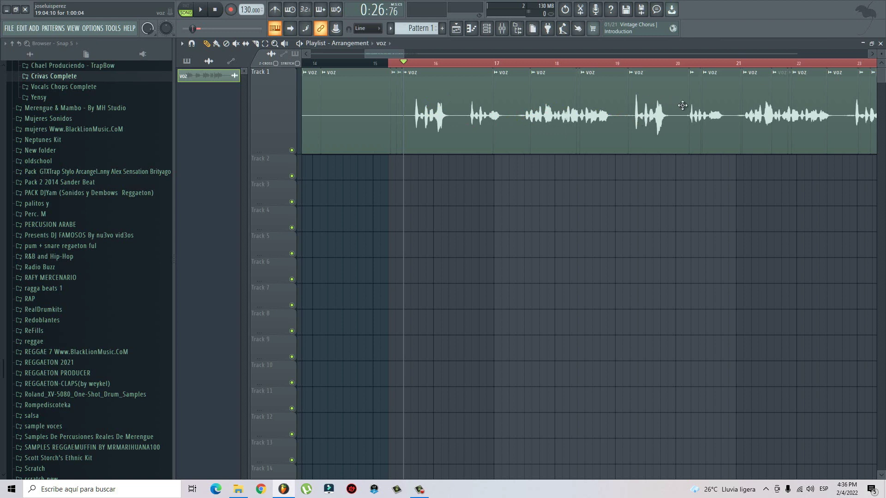
pyautogui.moveTo(393, 54); pyautogui.dragTo(400, 54)
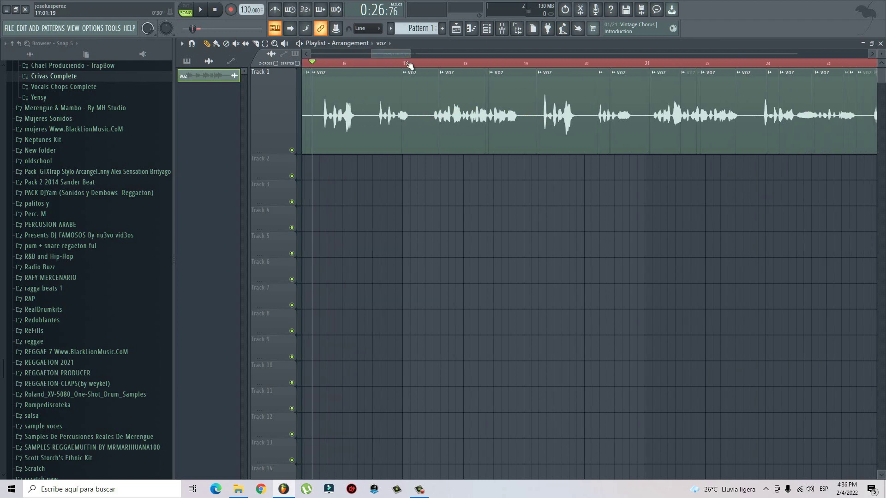
pyautogui.scroll(-1, 408, 64)
pyautogui.scroll(-3, 400, 69)
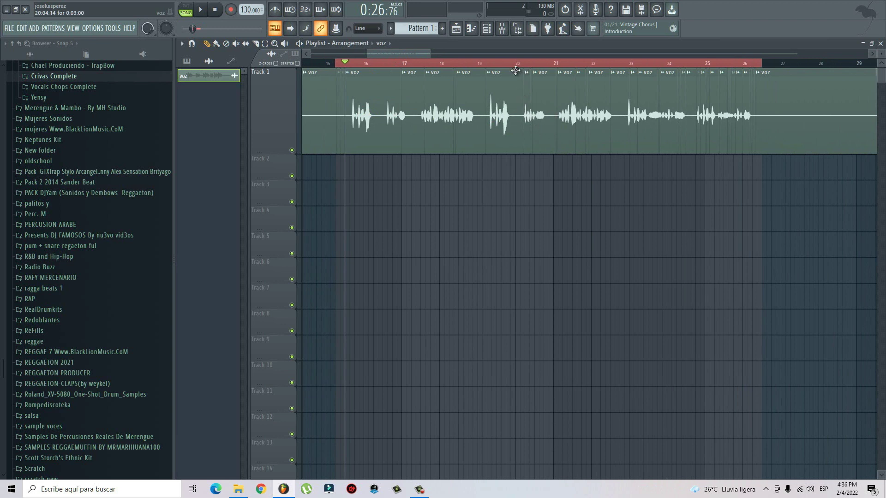
# Step: Play the selected vocal section and check its signal in both the mixer and the playlist, ending with playback stopped
pyautogui.doubleClick(381, 98)
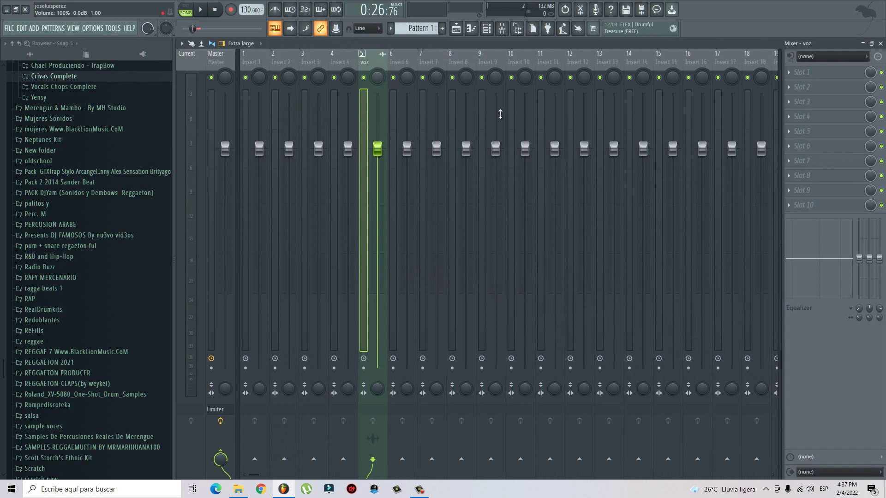
pyautogui.press('F5')
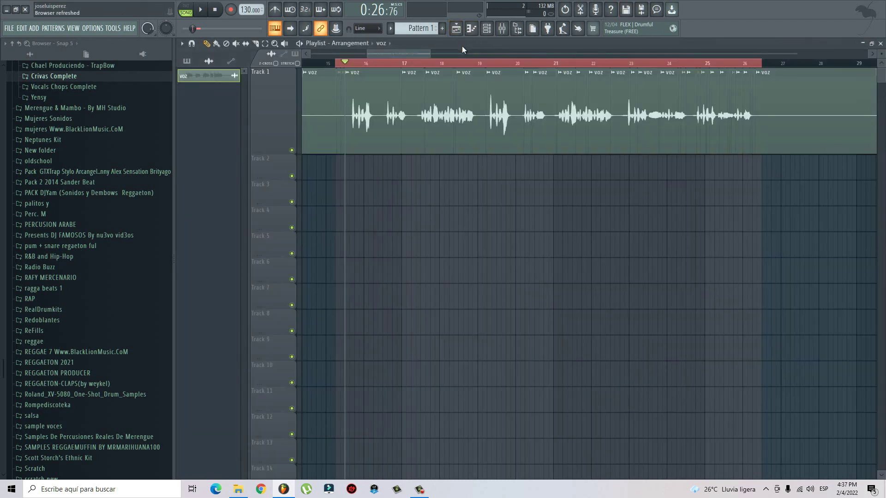
pyautogui.press('space')
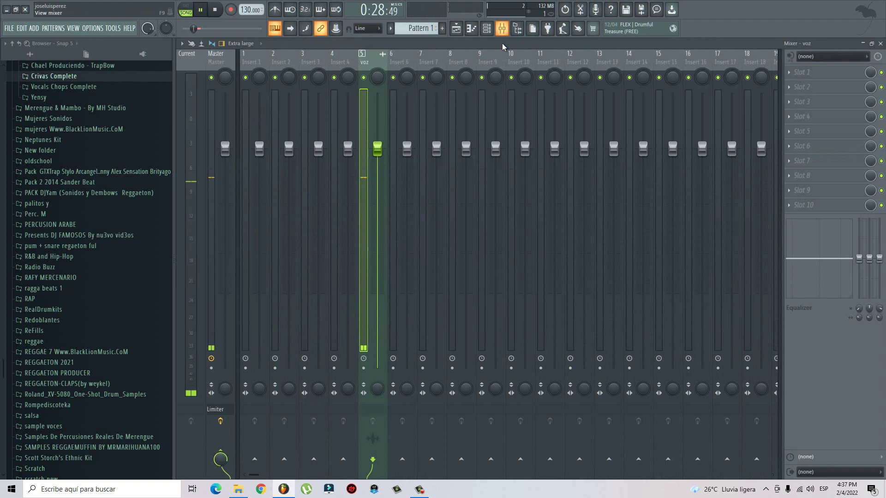
pyautogui.click(501, 28)
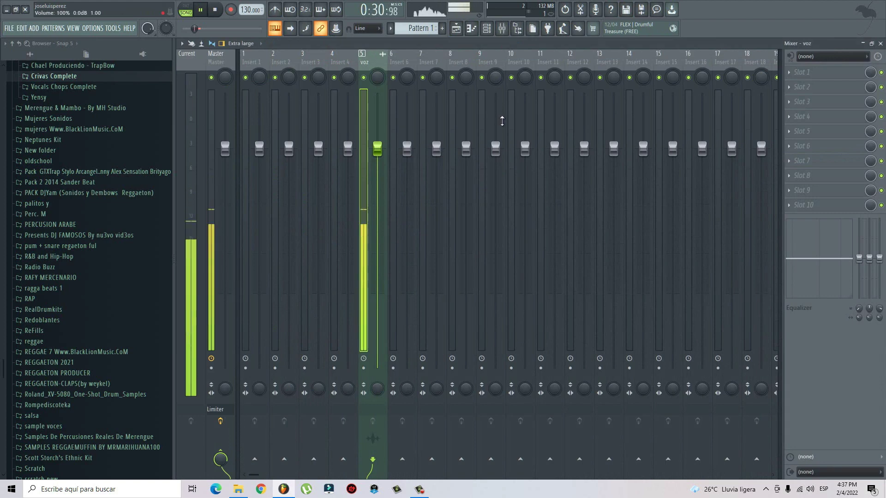
pyautogui.click(456, 28)
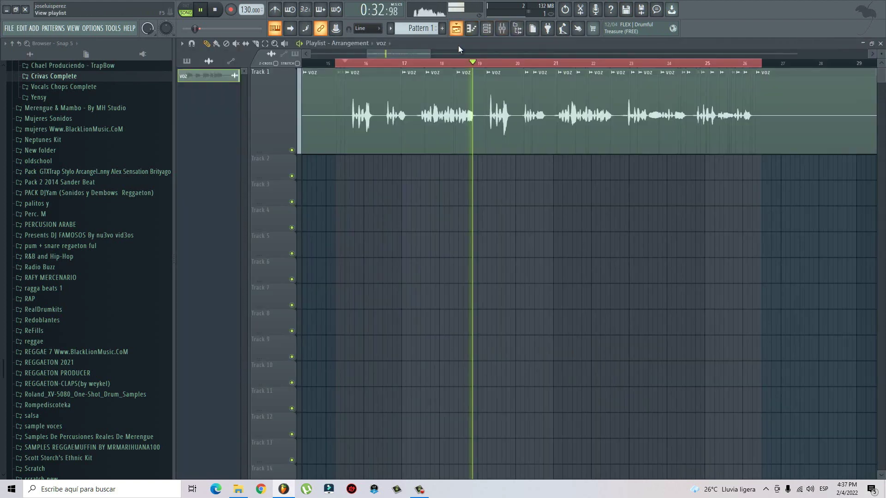
pyautogui.press('space')
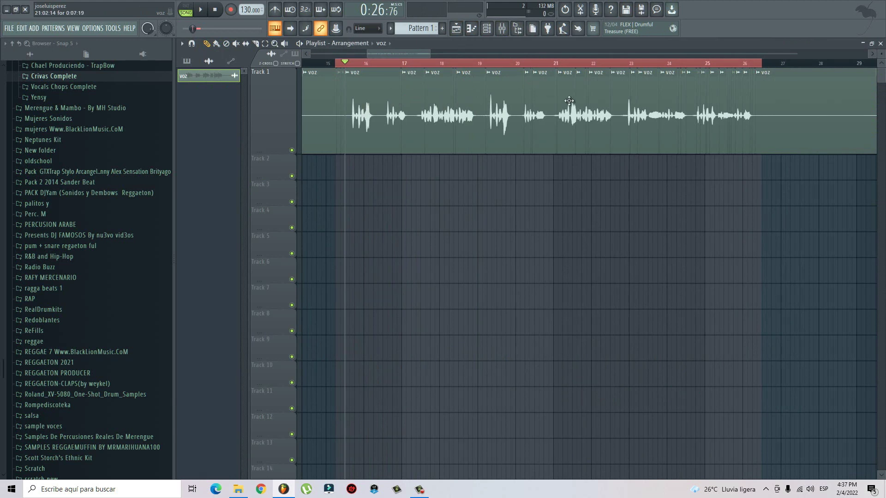
# Step: Load Spectrum Analyzer into slot 1 of the mixer's Current track and move its window higher over the mixer
pyautogui.click(502, 28)
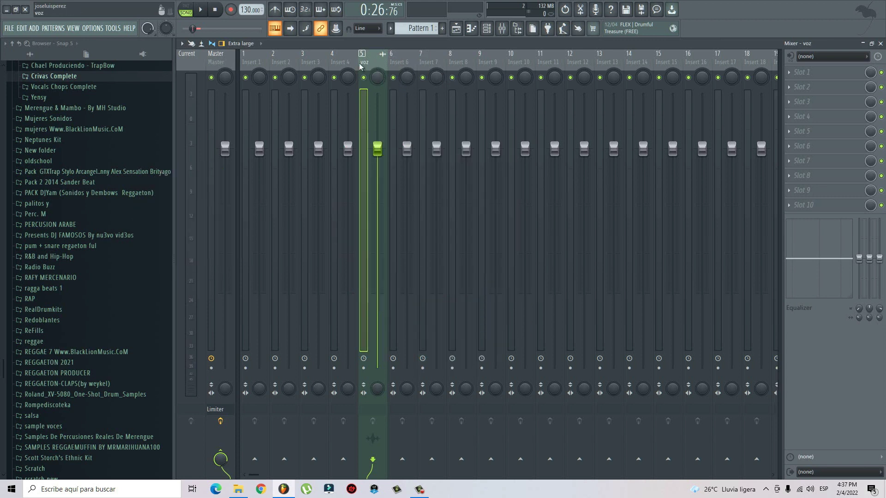
pyautogui.click(188, 60)
pyautogui.click(803, 72)
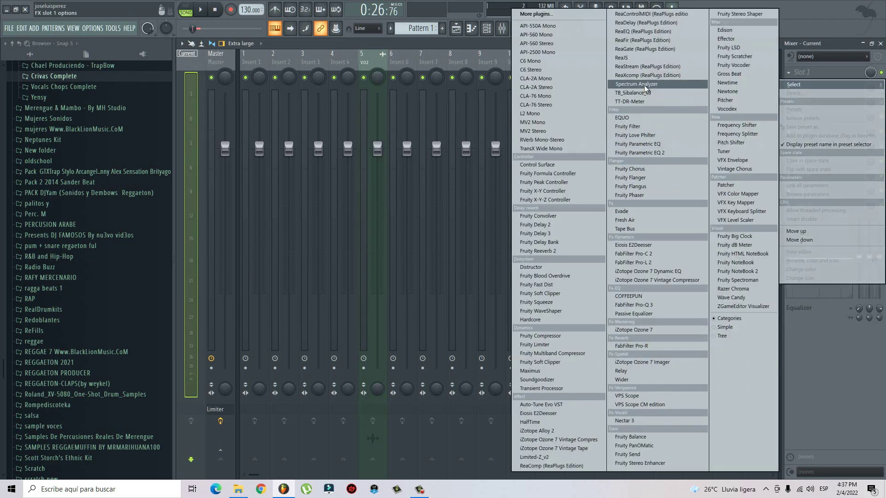
pyautogui.click(645, 85)
pyautogui.moveTo(482, 160); pyautogui.dragTo(489, 107)
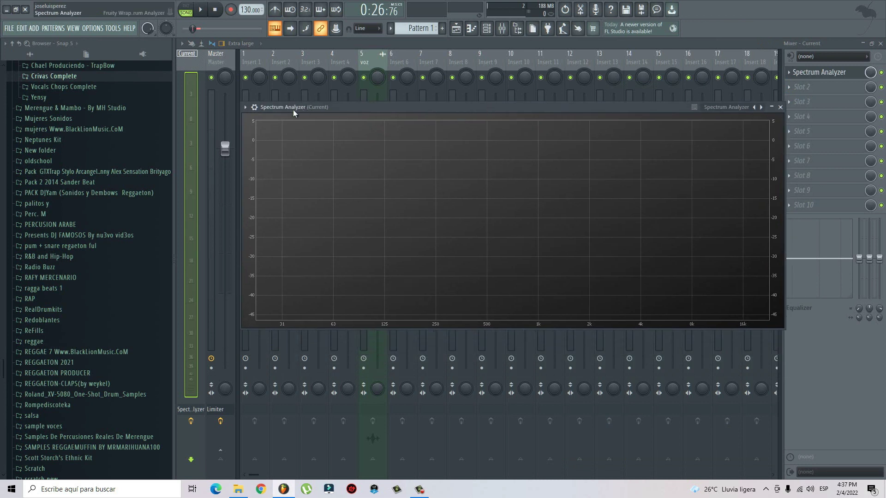
pyautogui.moveTo(403, 108); pyautogui.dragTo(397, 105)
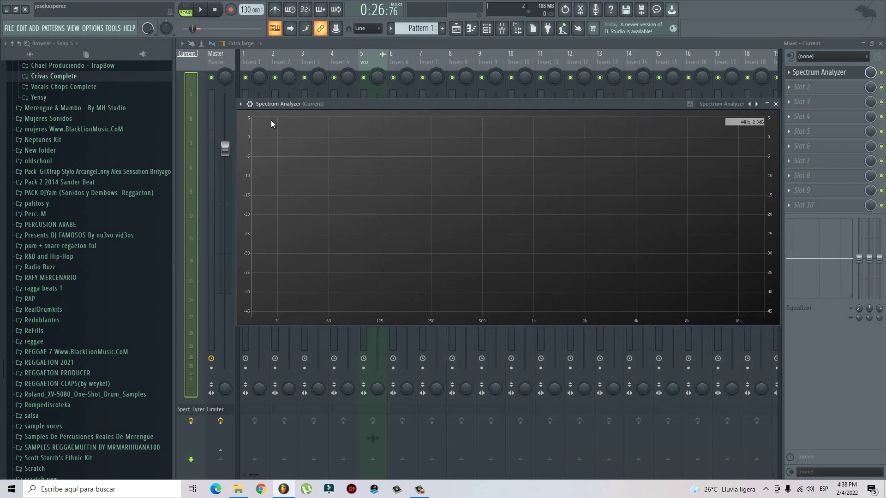
# Step: Keep the Spectrum Analyzer window floating over the mixer while the voz track is selected
pyautogui.click(240, 104)
pyautogui.click(283, 294)
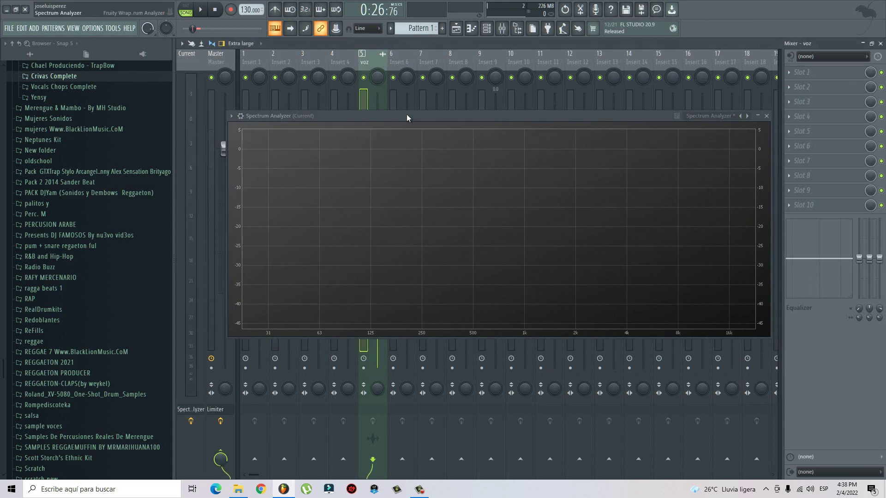
pyautogui.moveTo(406, 114); pyautogui.dragTo(411, 125)
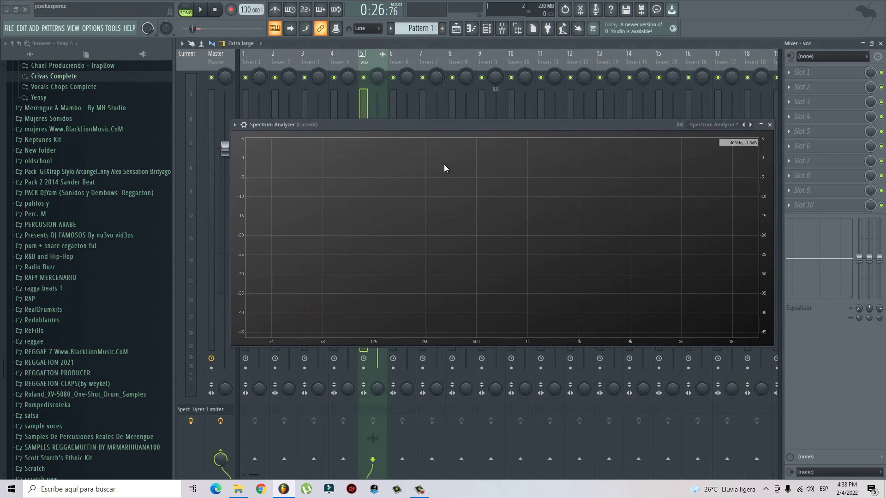
# Step: Play the vocal section repeatedly and examine its frequency content in the Spectrum Analyzer, especially the low end
pyautogui.press('space')
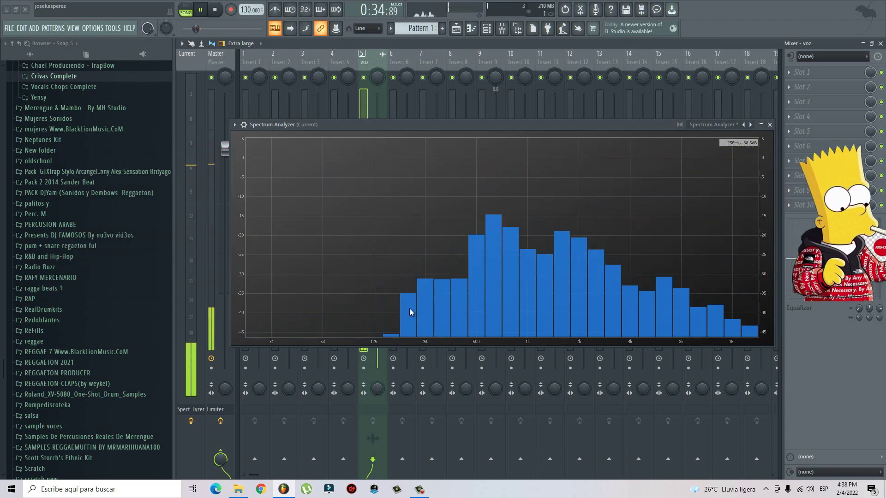
pyautogui.press('space')
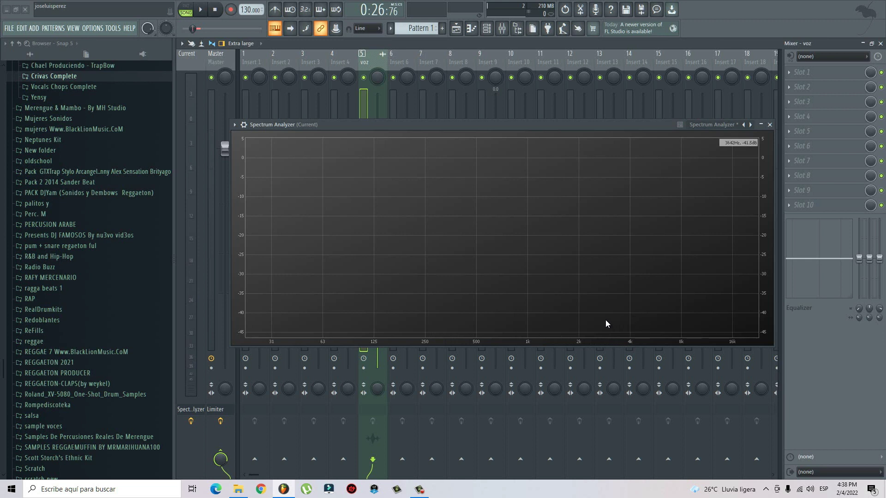
pyautogui.press('space')
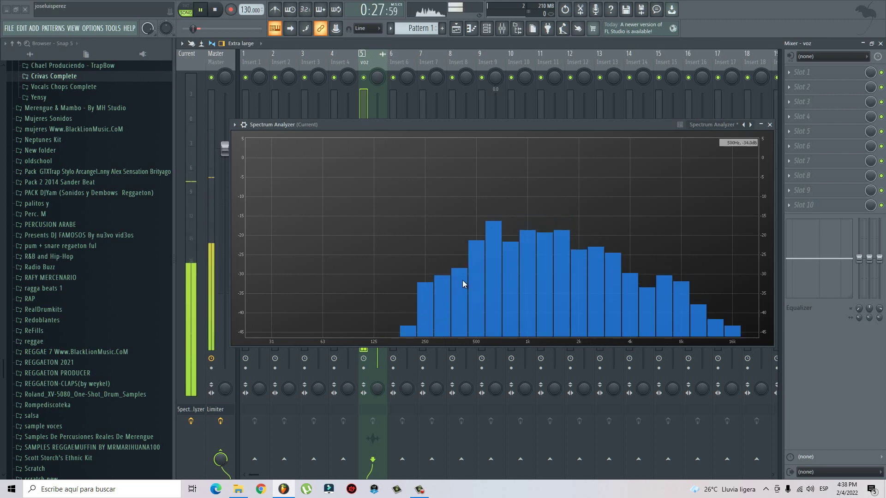
pyautogui.press('space')
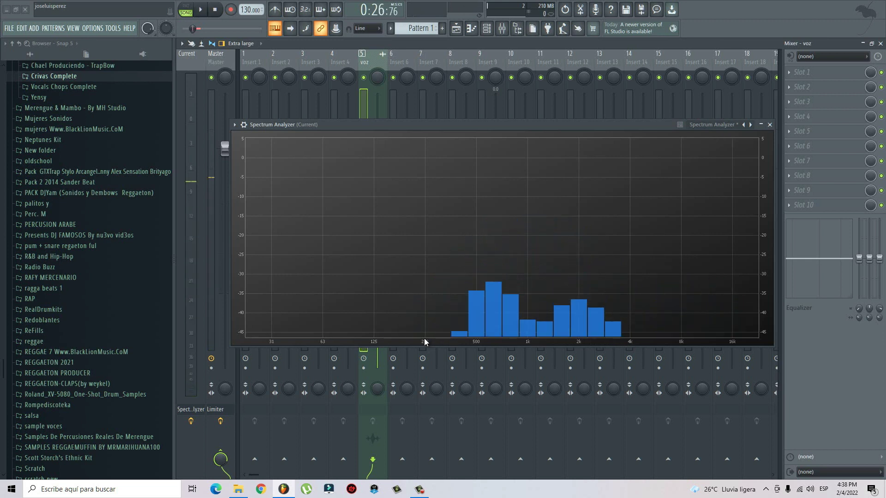
pyautogui.press('space')
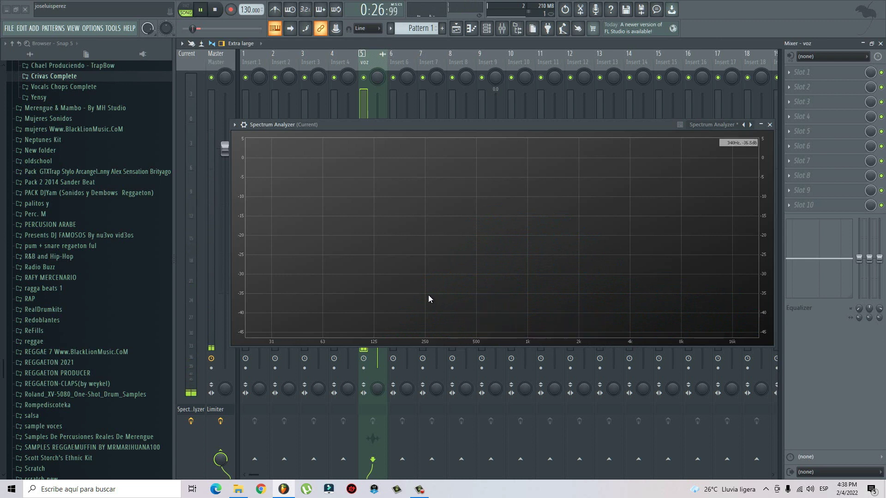
pyautogui.press('space')
pyautogui.press('space')
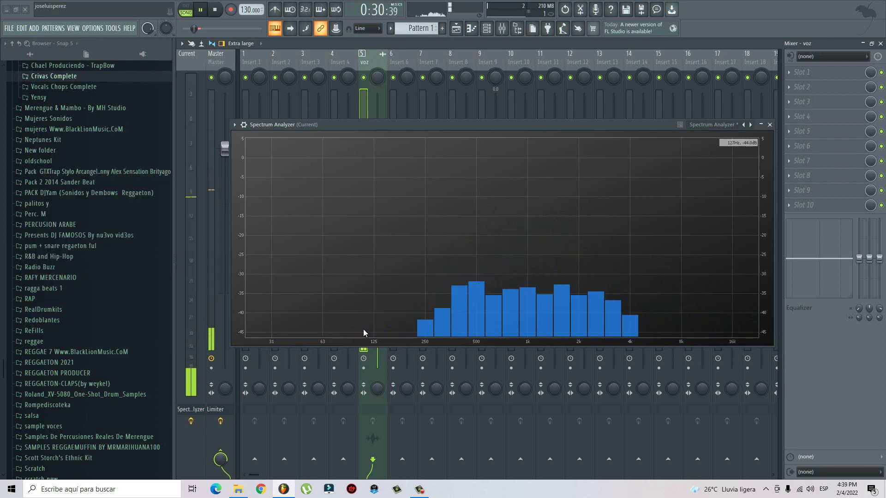
pyautogui.press('space')
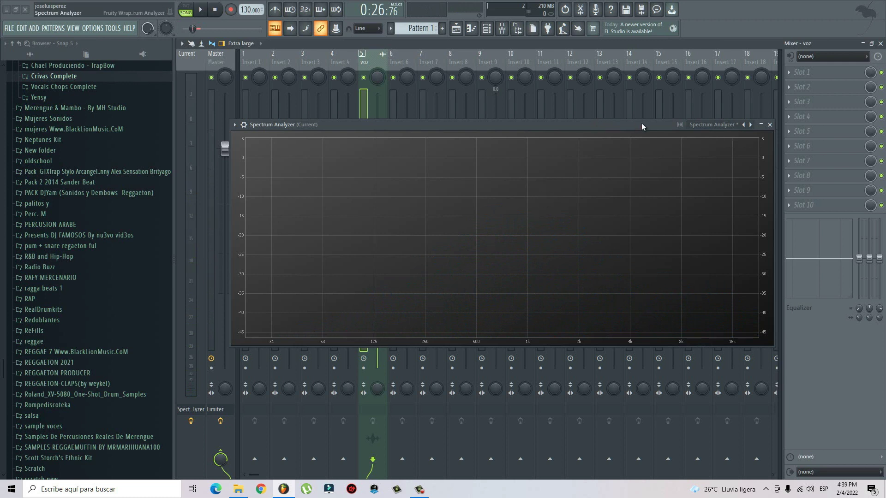
# Step: Load FabFilter Pro-Q 3 into slot 1 of the voz mixer track, moving the Spectrum Analyzer window lower beforehand
pyautogui.moveTo(624, 124); pyautogui.dragTo(632, 204)
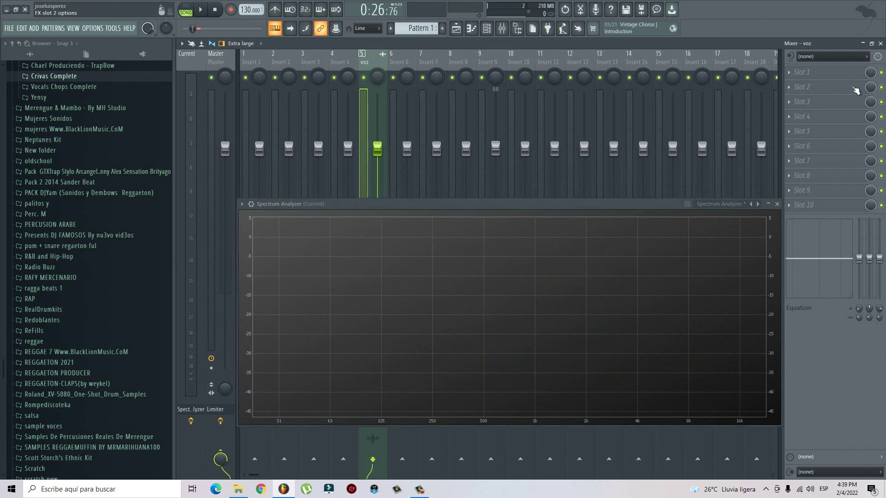
pyautogui.click(801, 72)
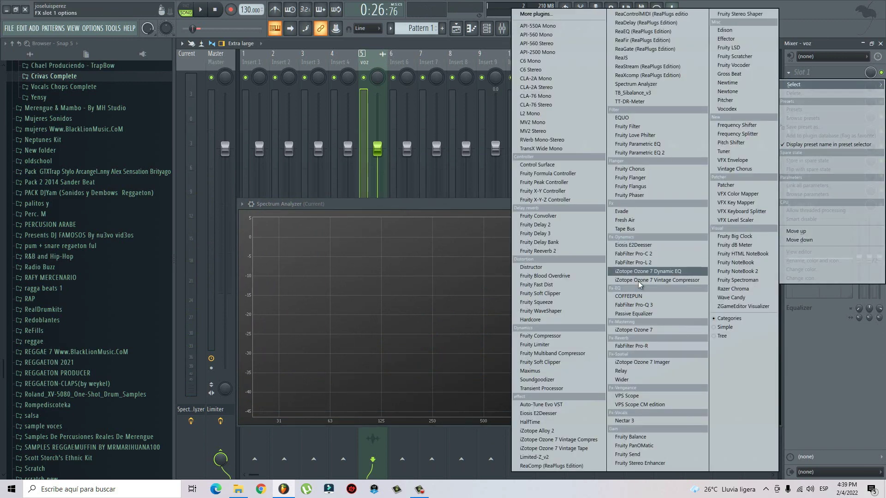
pyautogui.click(628, 304)
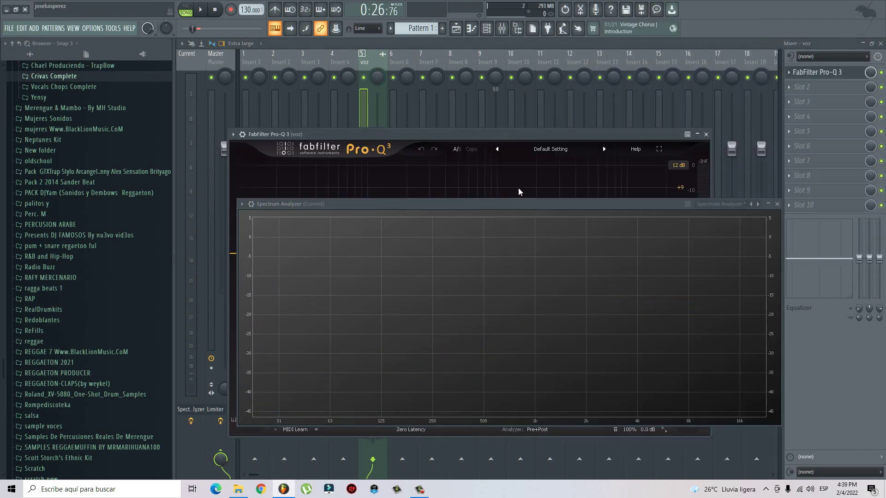
# Step: Hide the browser and arrange the Pro-Q 3 and Spectrum Analyzer windows so both frequency graphs can be seen together
pyautogui.moveTo(518, 203); pyautogui.dragTo(575, 164)
pyautogui.click(518, 29)
pyautogui.moveTo(452, 134); pyautogui.dragTo(401, 128)
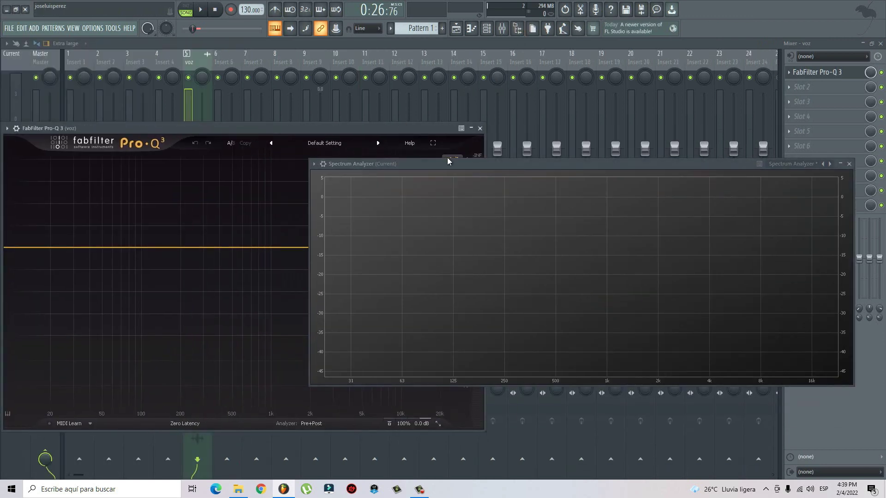
pyautogui.moveTo(448, 161); pyautogui.dragTo(489, 130)
pyautogui.moveTo(323, 127); pyautogui.dragTo(341, 92)
pyautogui.moveTo(458, 131); pyautogui.dragTo(481, 140)
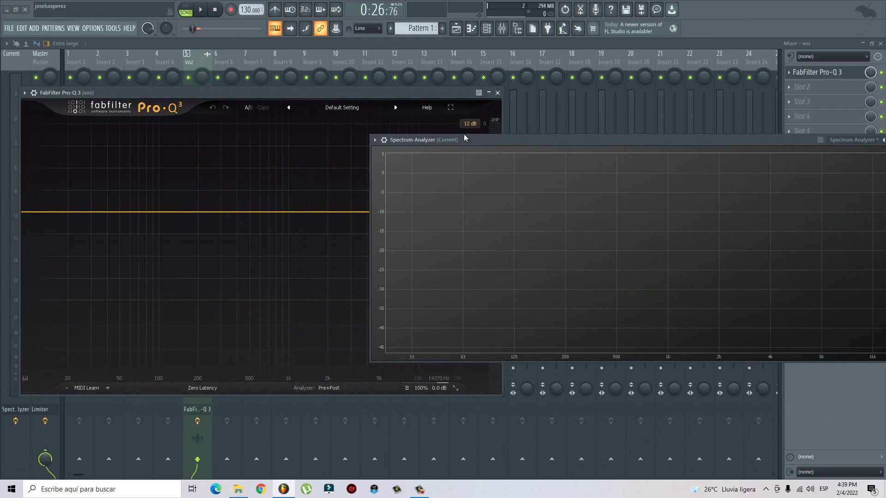
pyautogui.moveTo(425, 94); pyautogui.dragTo(426, 88)
pyautogui.moveTo(482, 140); pyautogui.dragTo(477, 162)
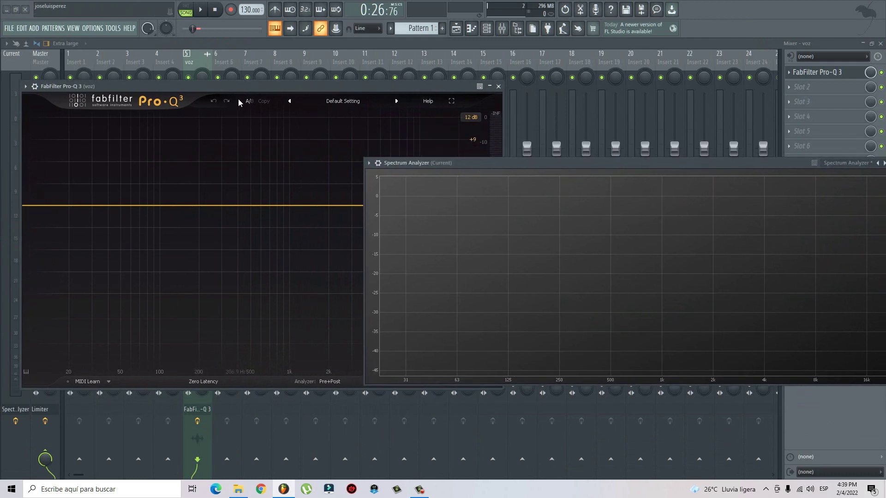
pyautogui.moveTo(241, 87); pyautogui.dragTo(231, 82)
pyautogui.moveTo(477, 164); pyautogui.dragTo(449, 165)
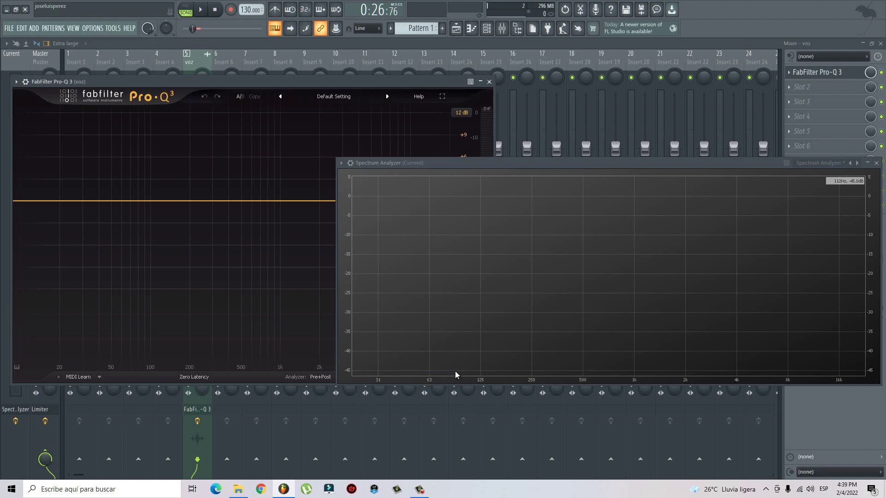
pyautogui.moveTo(253, 81); pyautogui.dragTo(258, 79)
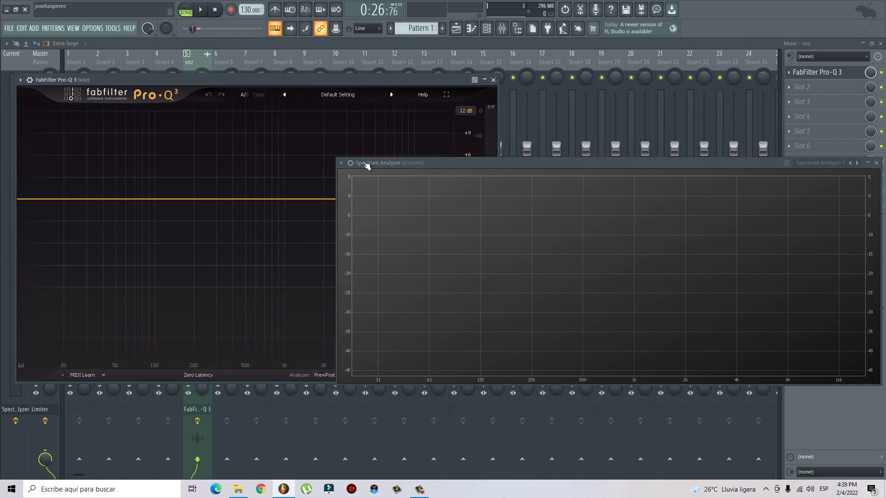
pyautogui.moveTo(433, 162); pyautogui.dragTo(432, 157)
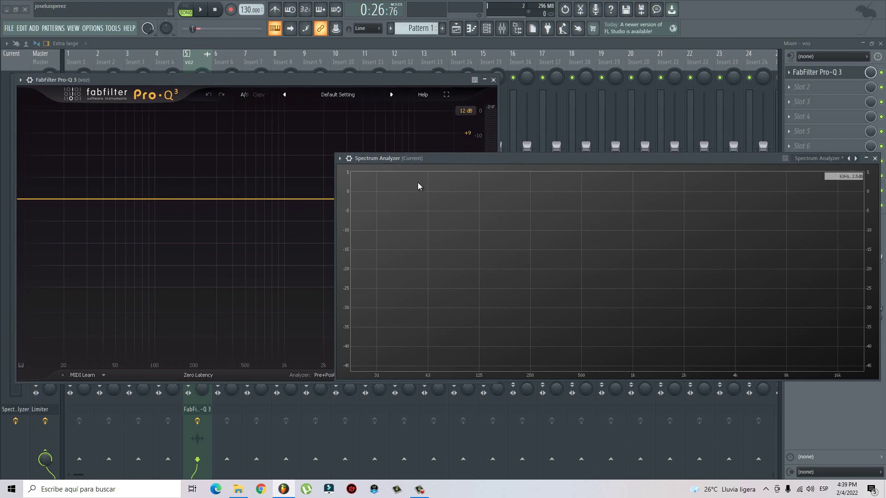
pyautogui.moveTo(455, 158); pyautogui.dragTo(423, 238)
pyautogui.moveTo(399, 285); pyautogui.dragTo(546, 248)
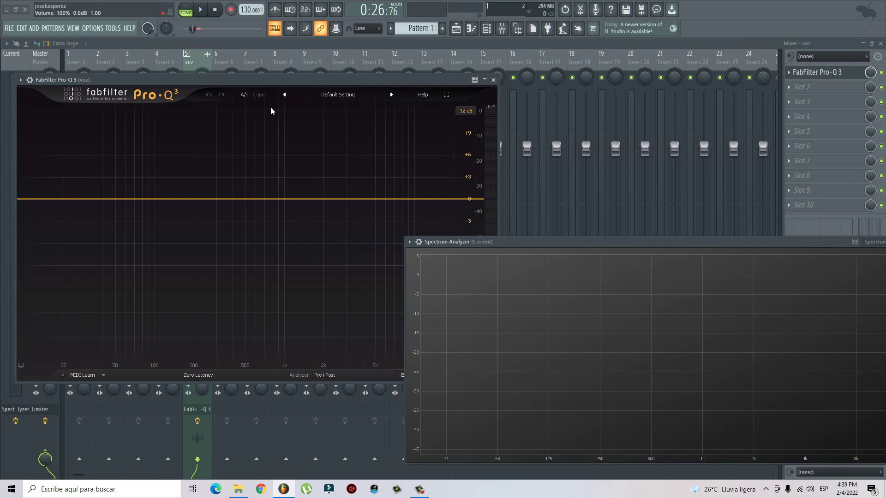
# Step: Play the vocal briefly, and add a low cut band at 10 Hz with a 48 dB/oct slope in Pro-Q 3
pyautogui.click(203, 13)
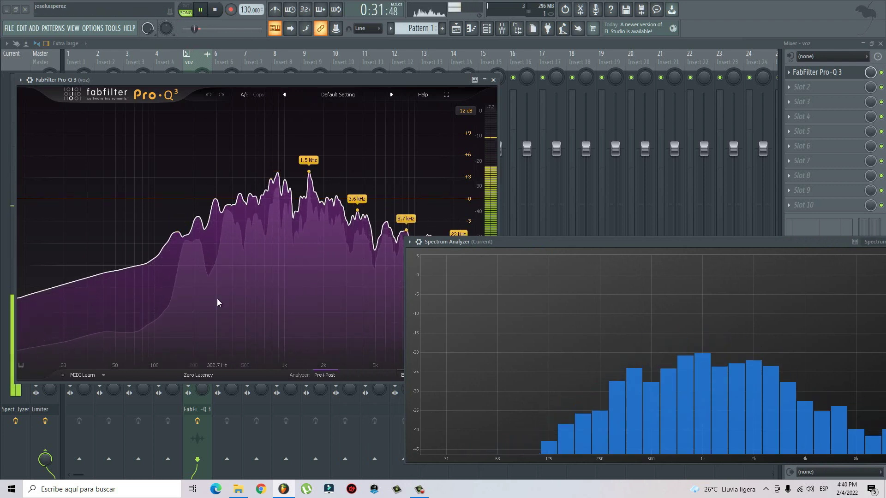
pyautogui.press('space')
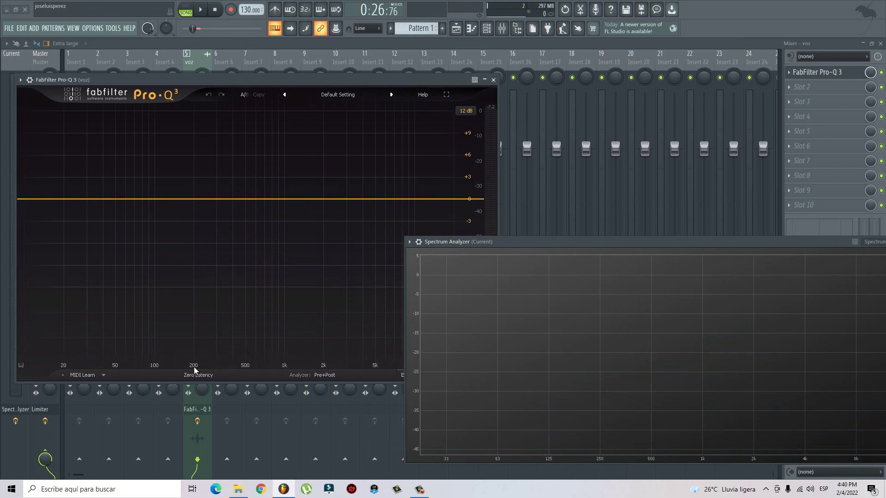
pyautogui.moveTo(43, 198); pyautogui.dragTo(26, 227)
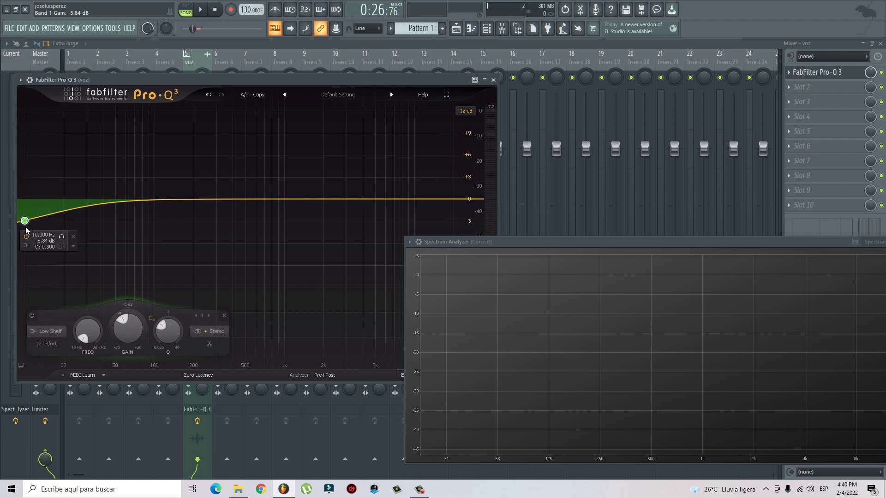
pyautogui.click(46, 332)
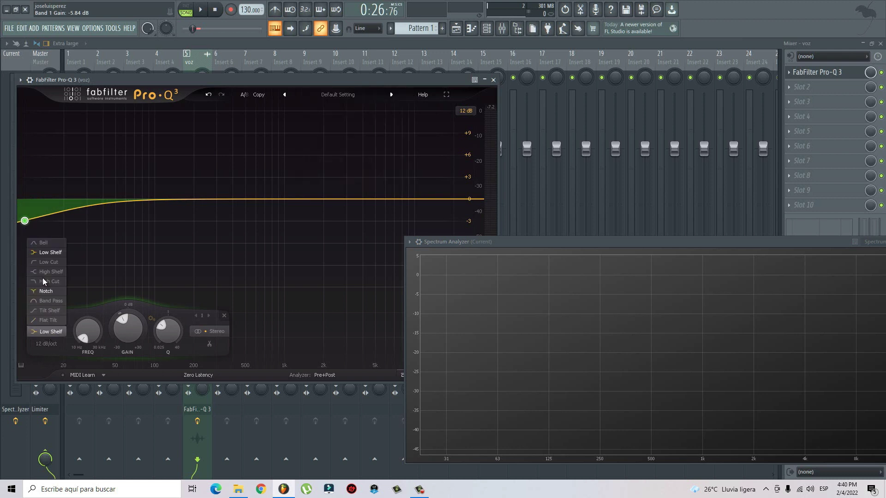
pyautogui.click(37, 263)
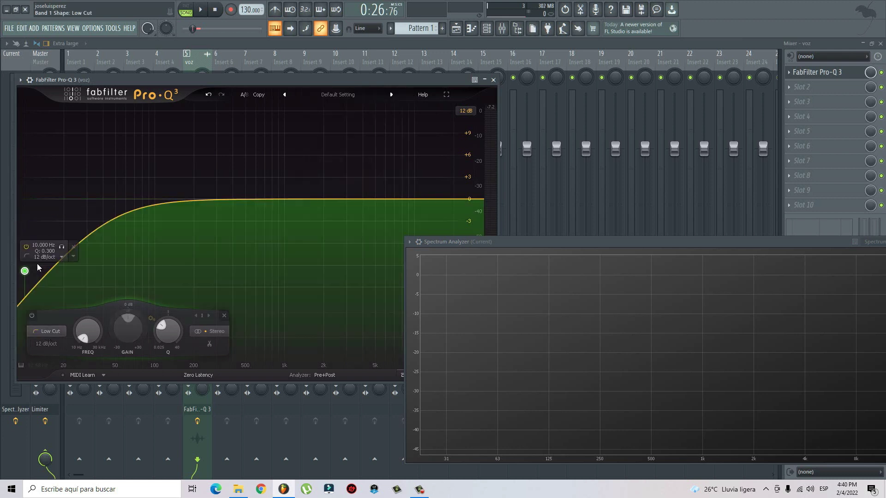
pyautogui.click(51, 340)
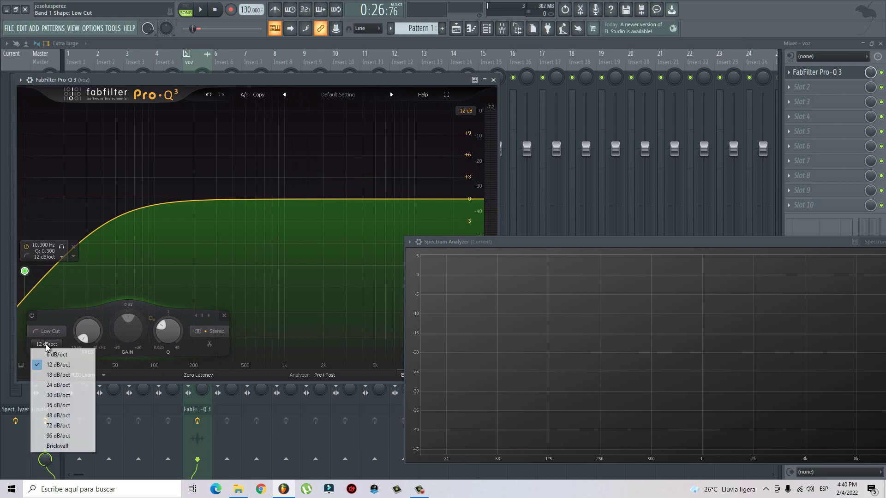
pyautogui.click(57, 416)
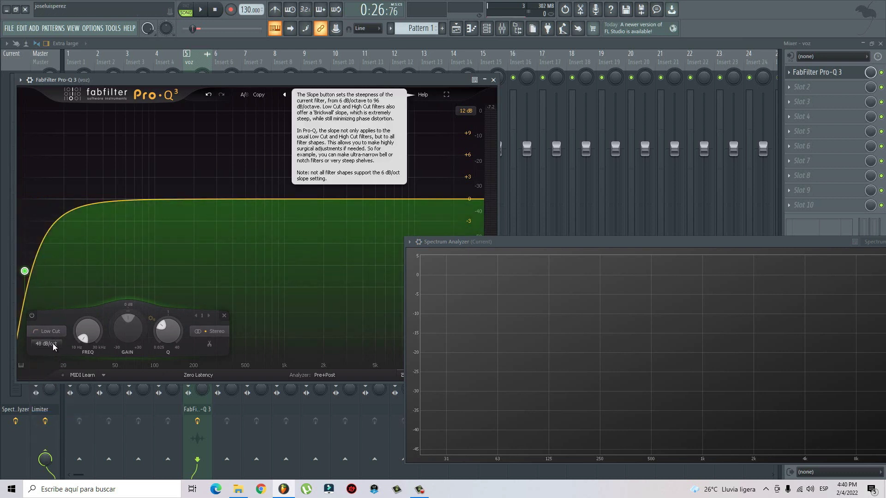
# Step: Solo the low cut band during vocal playback and raise its frequency to about 119 Hz
pyautogui.moveTo(36, 268)
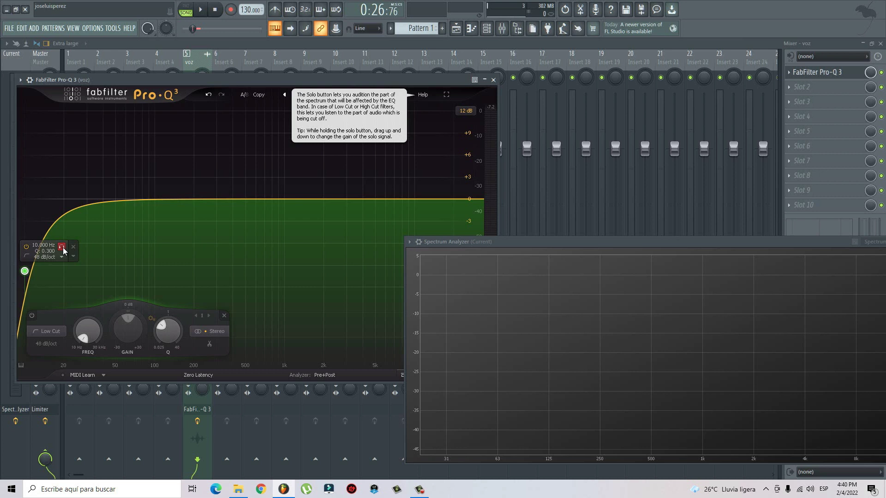
pyautogui.click(202, 13)
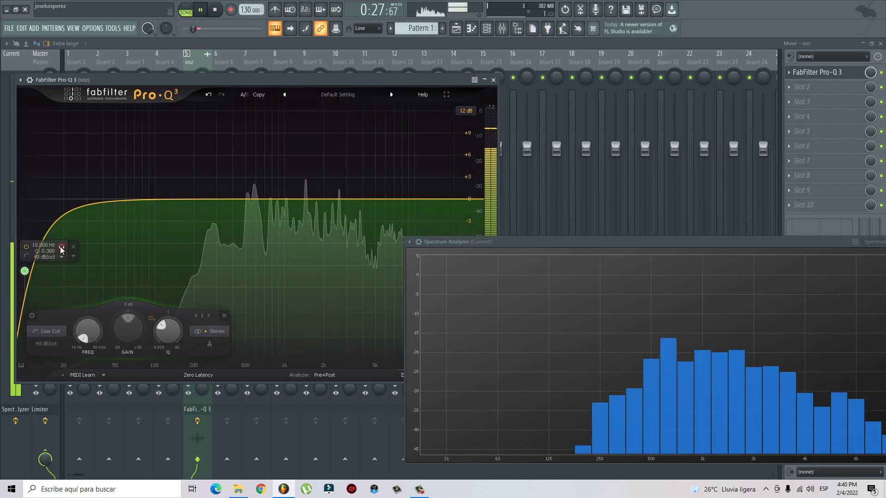
pyautogui.moveTo(62, 247); pyautogui.dragTo(203, 272)
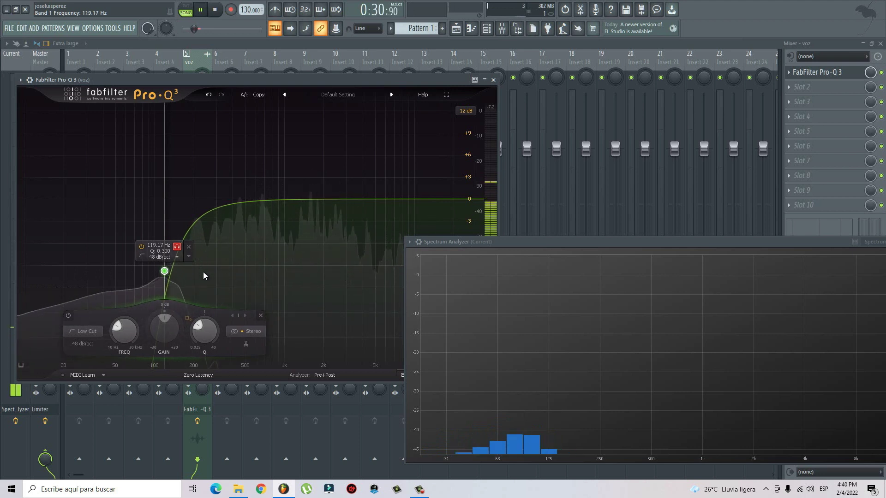
pyautogui.moveTo(203, 273); pyautogui.dragTo(203, 272)
pyautogui.press('space')
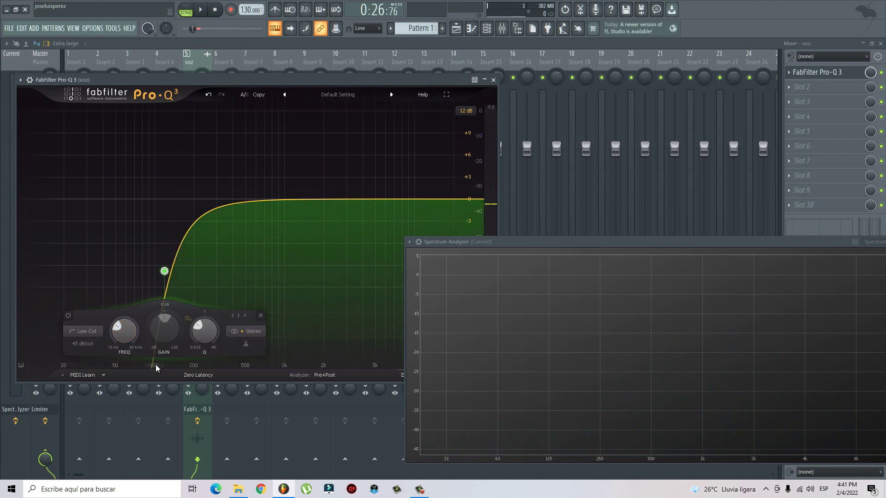
# Step: Play the vocal with the low cut applied and examine the remaining frequency content
pyautogui.moveTo(165, 277)
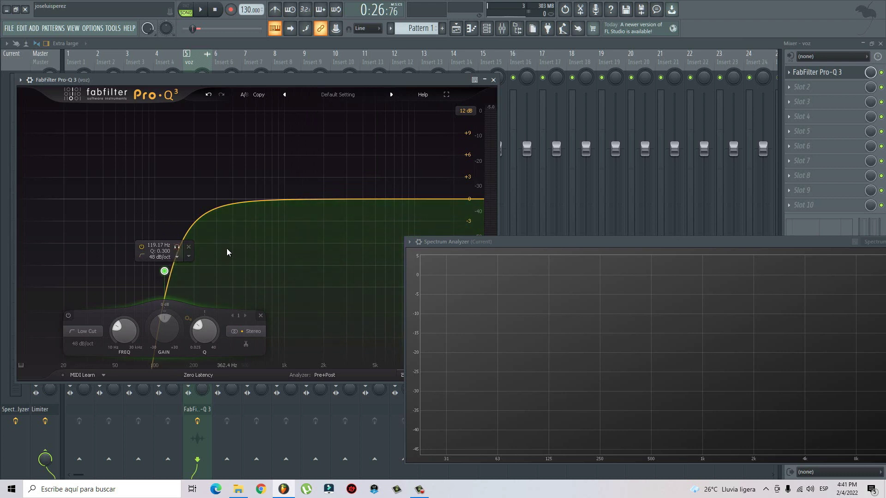
pyautogui.click(202, 10)
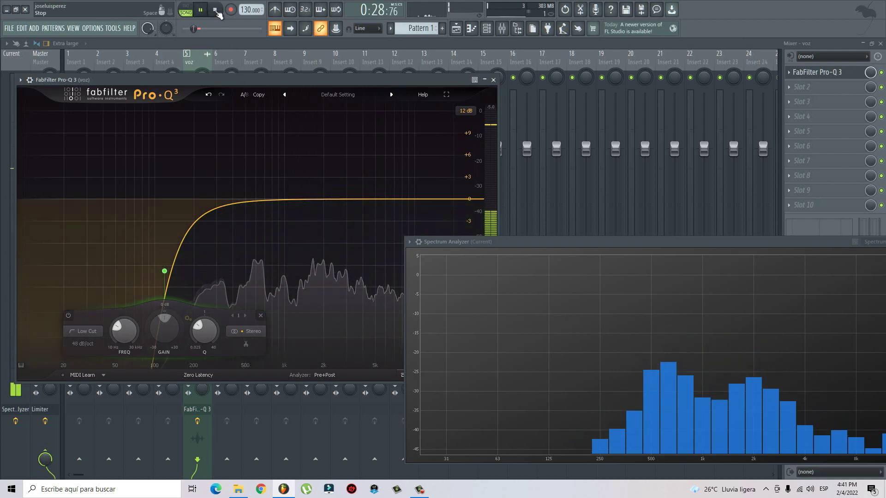
pyautogui.click(216, 11)
# Step: Add a dynamic bell boost at about 213 Hz with +1.38 dB gain and Q 1.376, and audition the vocal
pyautogui.moveTo(193, 264)
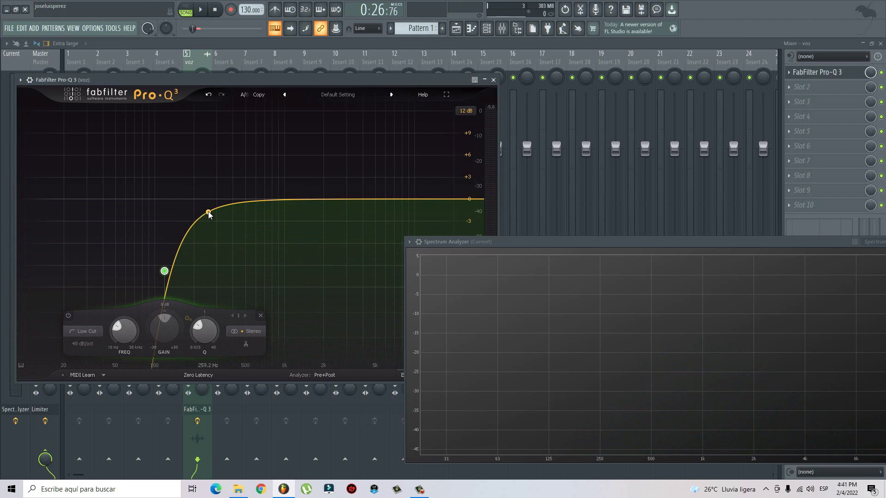
pyautogui.moveTo(208, 213); pyautogui.dragTo(197, 204)
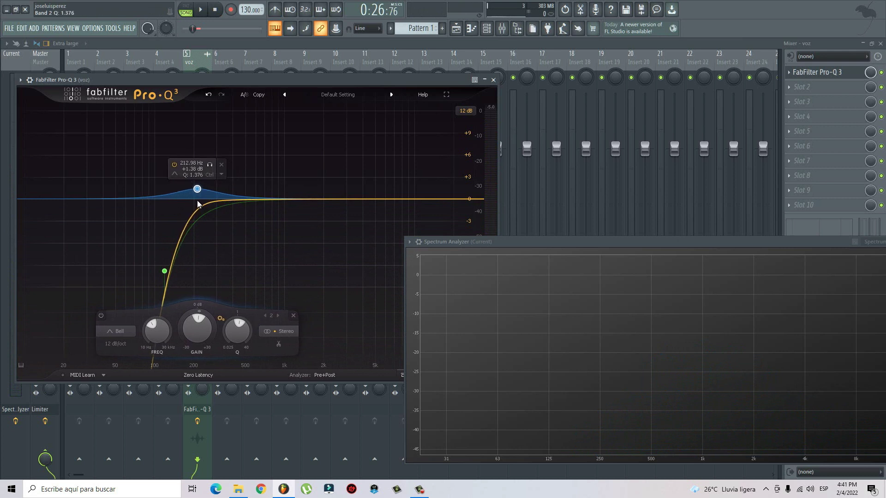
pyautogui.rightClick(197, 191)
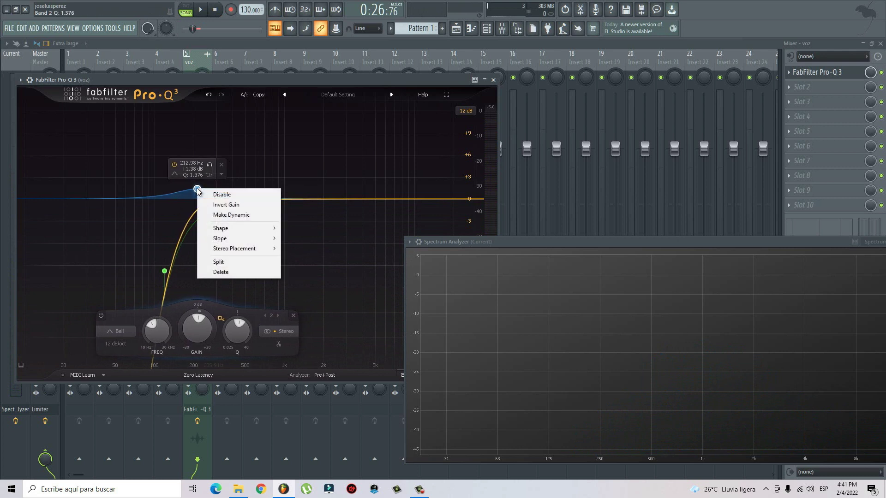
pyautogui.click(242, 215)
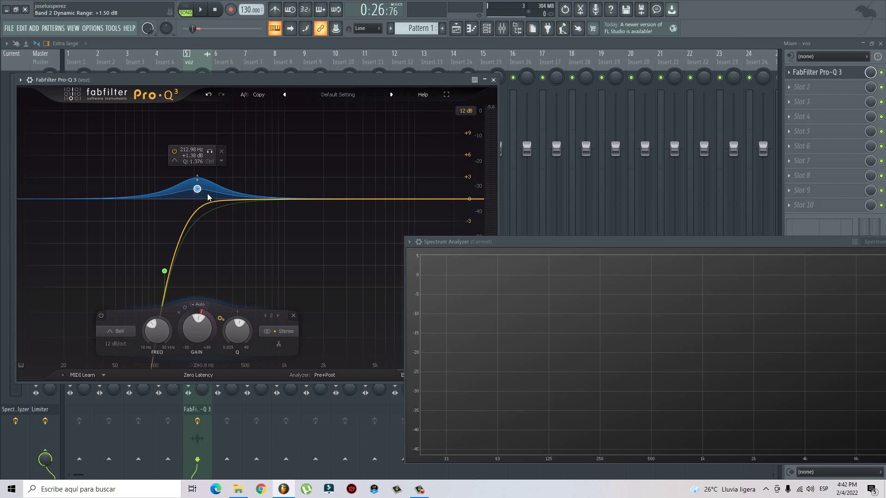
pyautogui.press('space')
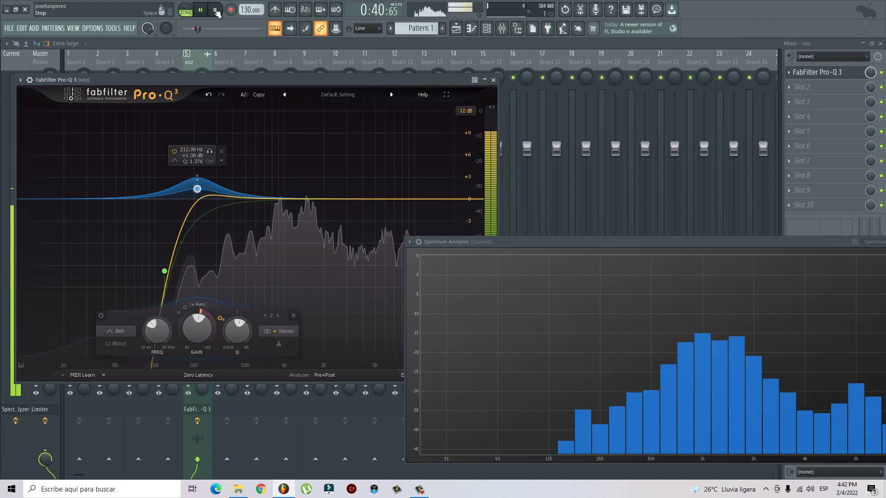
pyautogui.press('space')
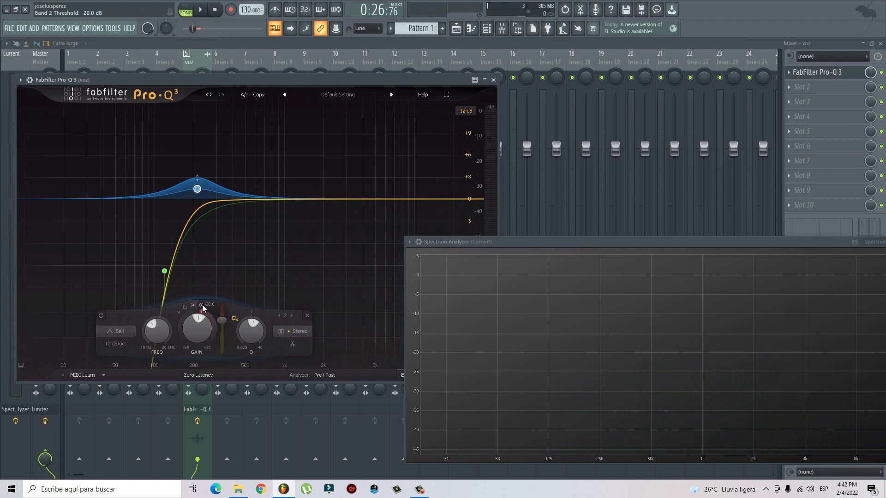
# Step: Try a manual threshold of -22.8 dB on the dynamic band, return it to automatic, and play the vocal
pyautogui.click(201, 305)
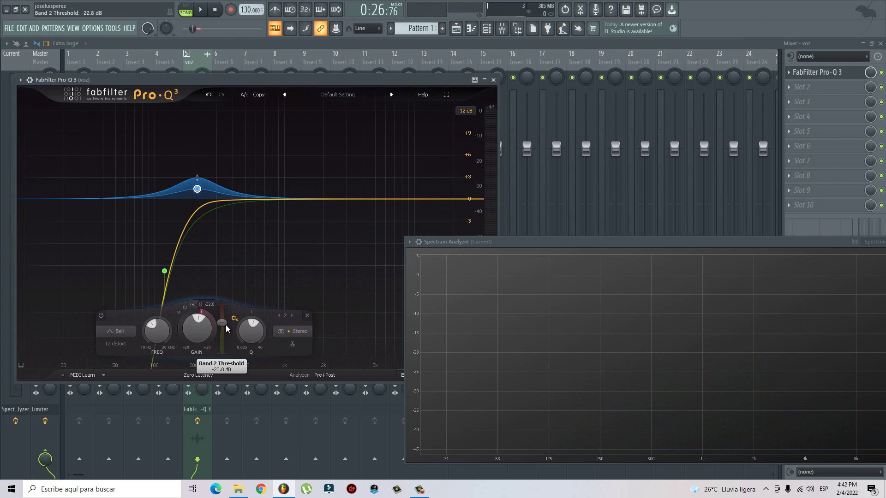
pyautogui.click(200, 305)
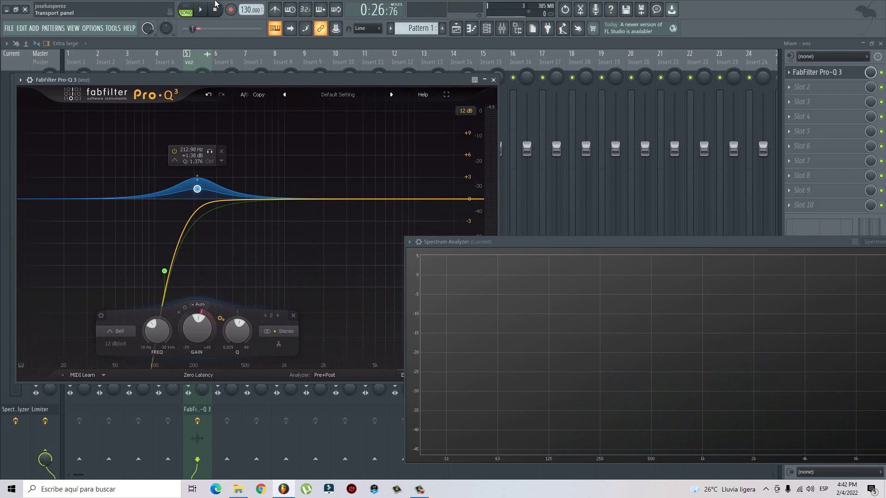
pyautogui.click(201, 12)
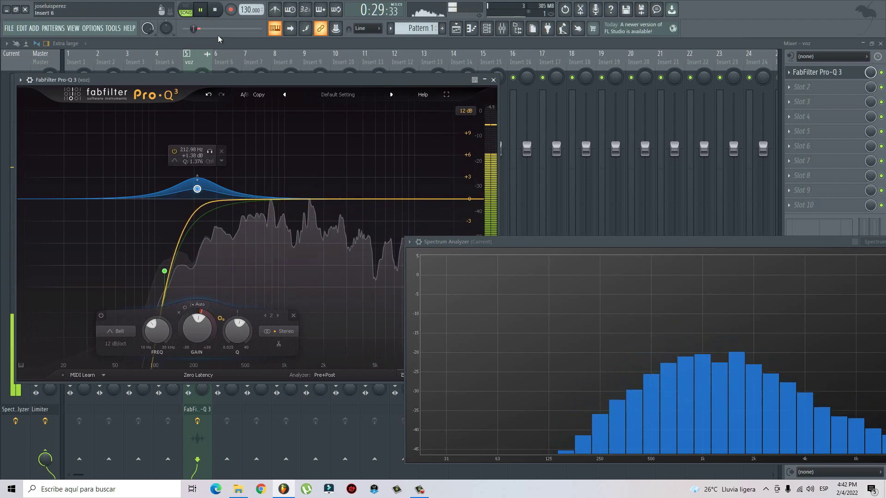
pyautogui.click(215, 10)
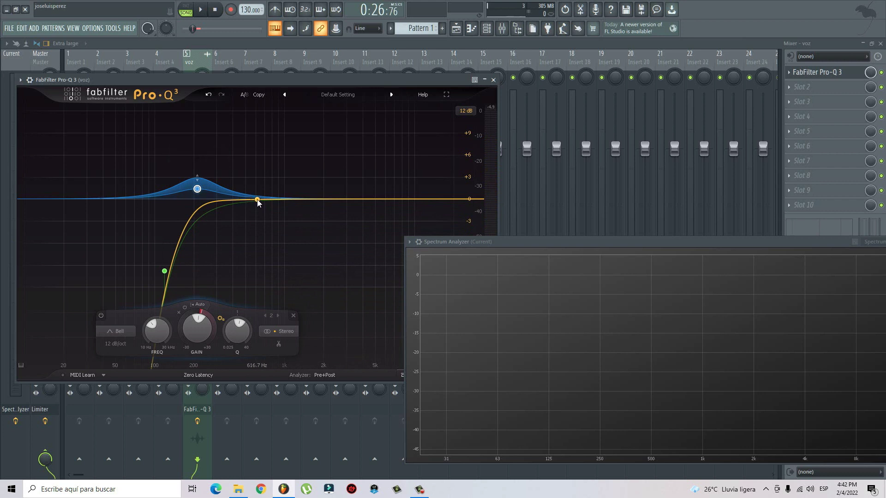
# Step: Add a third bell band at 355 Hz with a gain of about -5.95 dB and Q of about 3.158
pyautogui.moveTo(258, 202); pyautogui.dragTo(265, 211)
pyautogui.moveTo(272, 318)
pyautogui.mouseDown()
pyautogui.moveTo(271, 326)
pyautogui.moveTo(272, 317)
pyautogui.mouseUp()
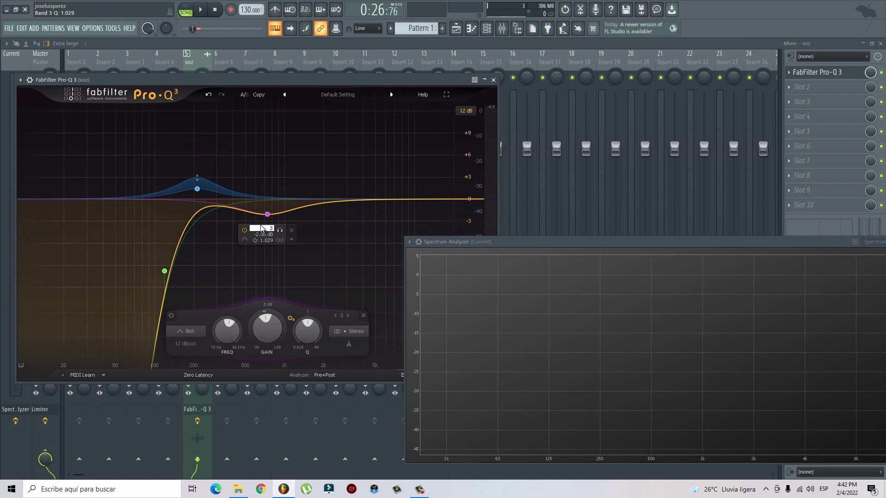
pyautogui.write('55')
pyautogui.press('Return')
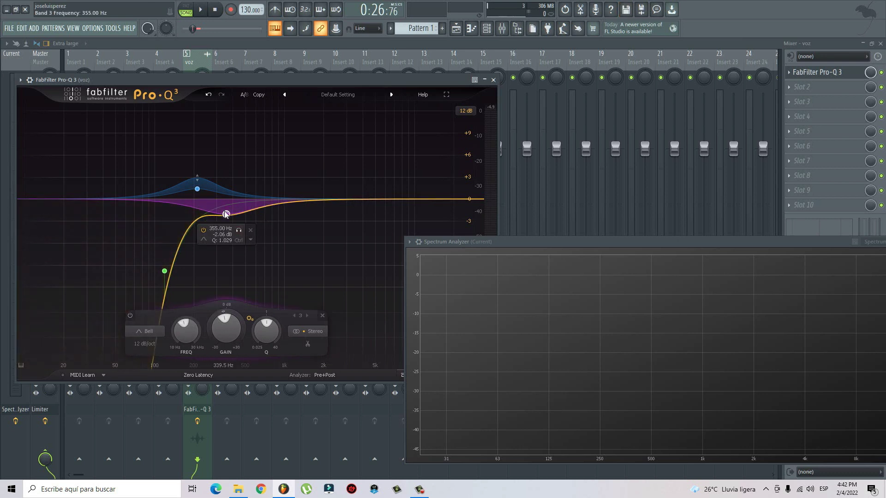
pyautogui.moveTo(267, 335); pyautogui.dragTo(260, 332)
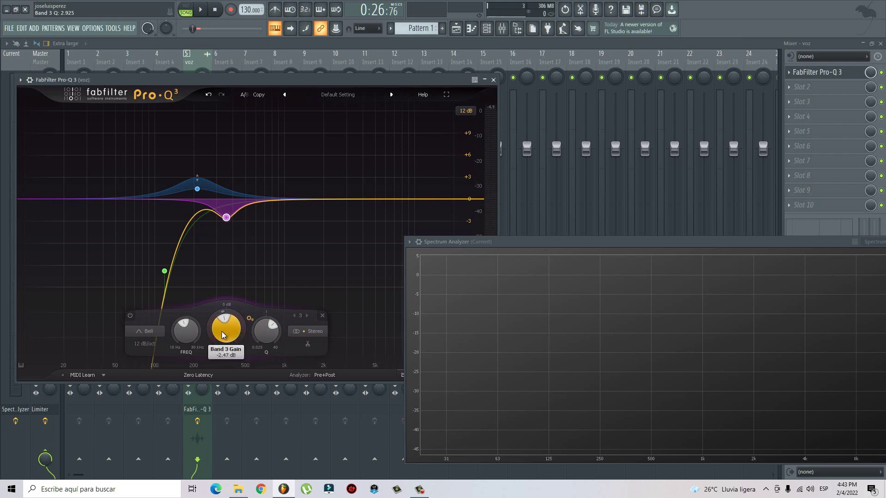
pyautogui.moveTo(225, 349); pyautogui.dragTo(227, 357)
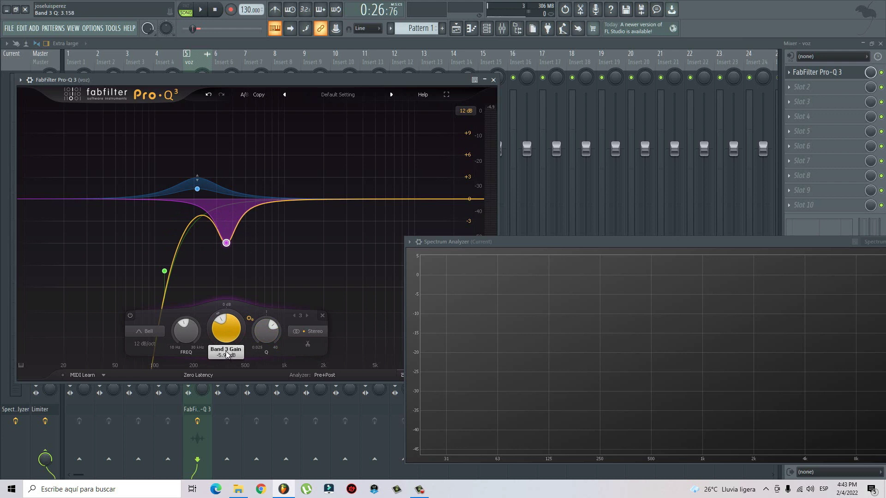
# Step: Play the vocal with the 355 Hz band soloed to hear the frequencies it cuts, and end the solo
pyautogui.moveTo(240, 251)
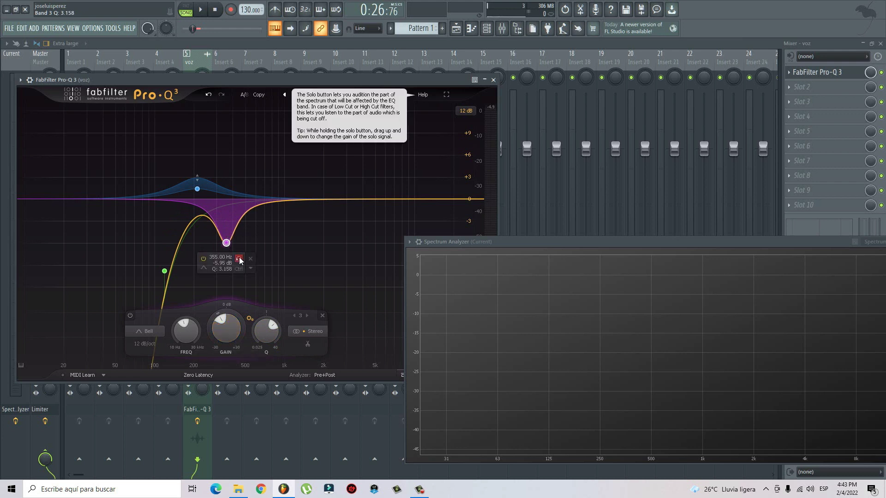
pyautogui.press('space')
pyautogui.click(238, 259)
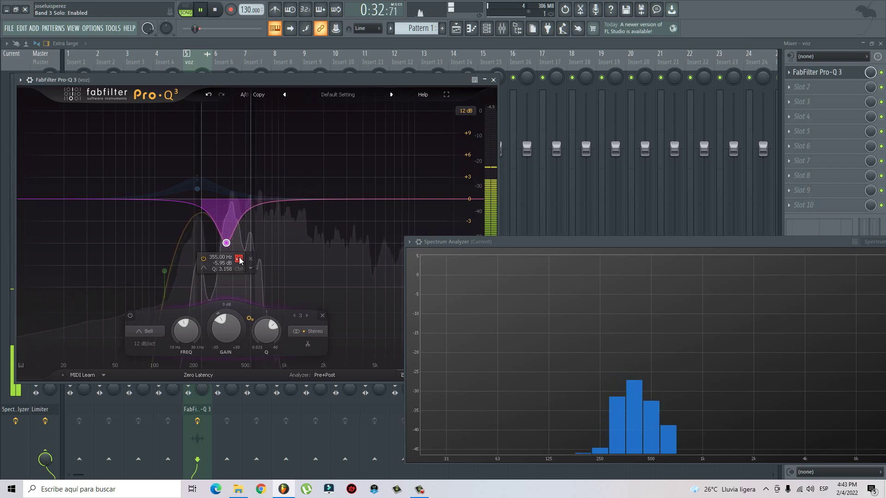
pyautogui.click(239, 259)
pyautogui.press('space')
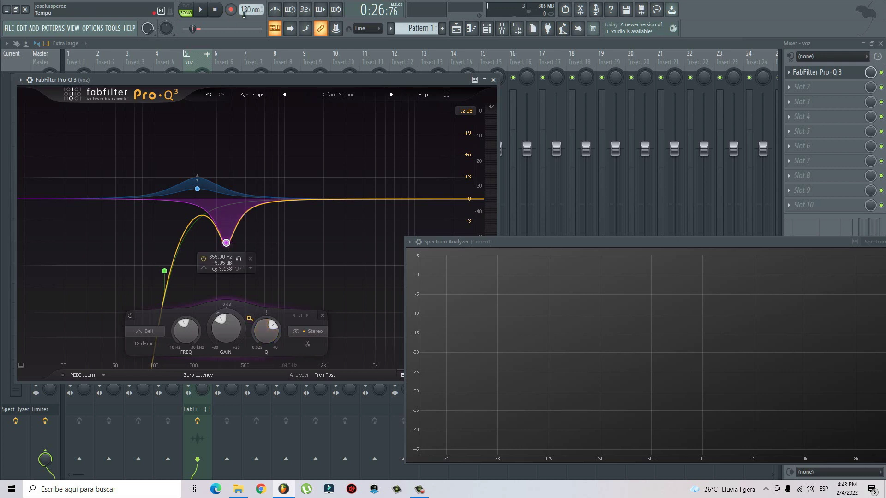
# Step: Play the equalized vocal and reposition the Spectrum Analyzer window so its whole frequency graph is in view
pyautogui.click(201, 10)
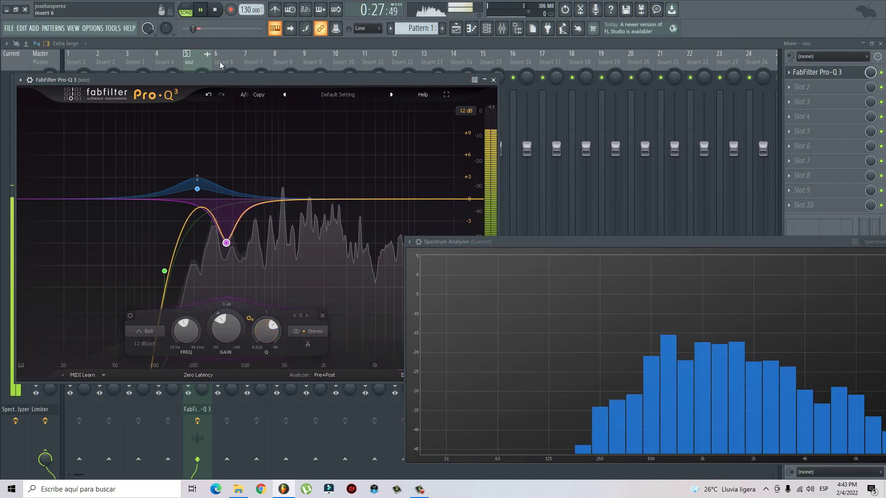
pyautogui.moveTo(502, 242); pyautogui.dragTo(436, 233)
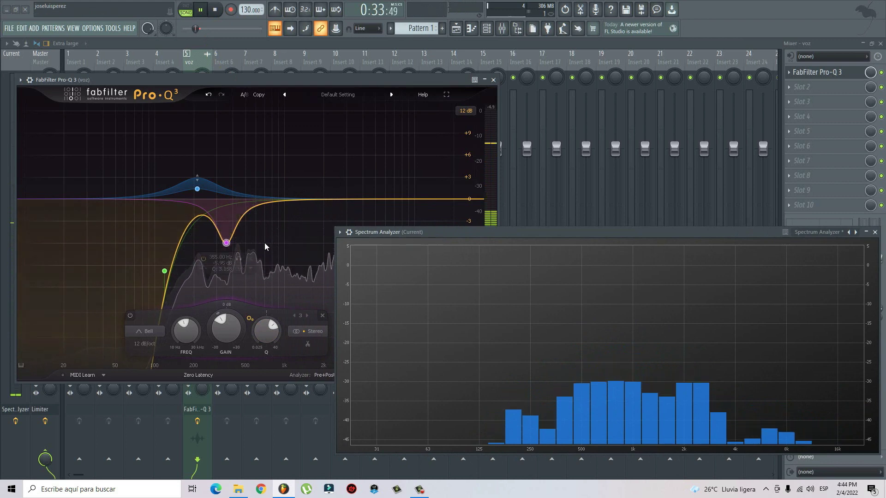
pyautogui.press('space')
# Step: Try making the 355 Hz bell band dynamic, play the vocal briefly, and disable the band's dynamics
pyautogui.rightClick(227, 244)
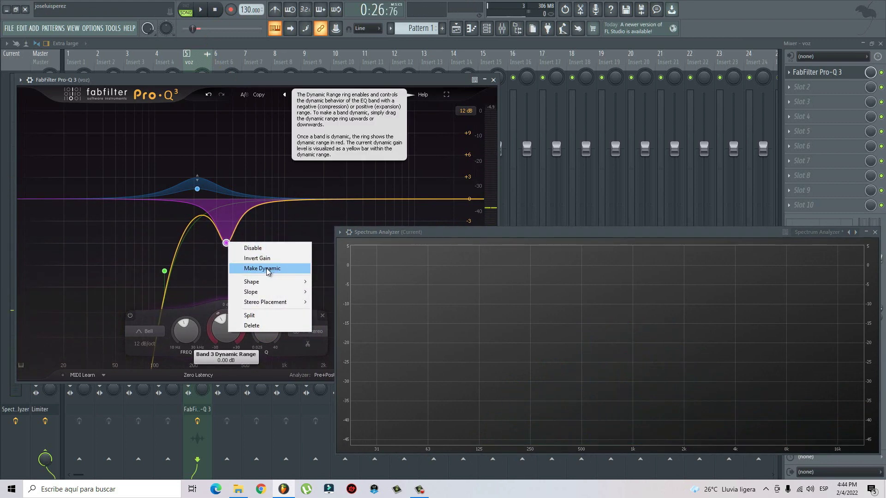
pyautogui.click(262, 268)
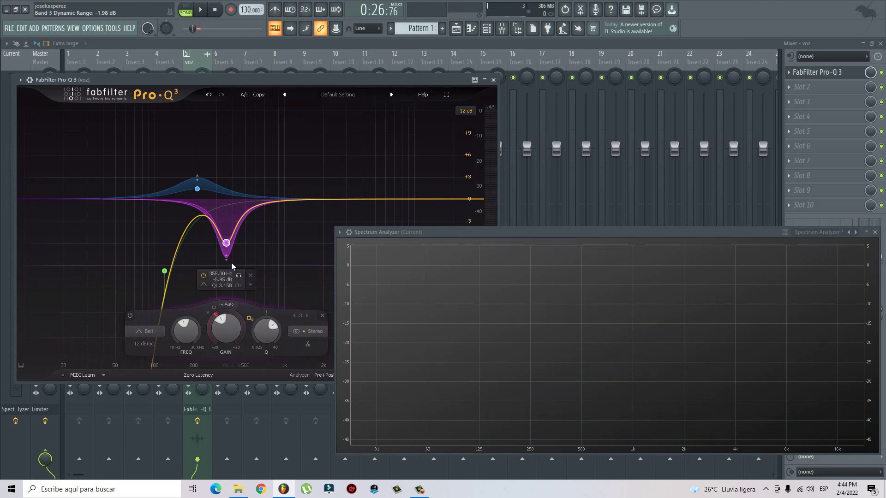
pyautogui.press('space')
pyautogui.press('space')
pyautogui.rightClick(226, 244)
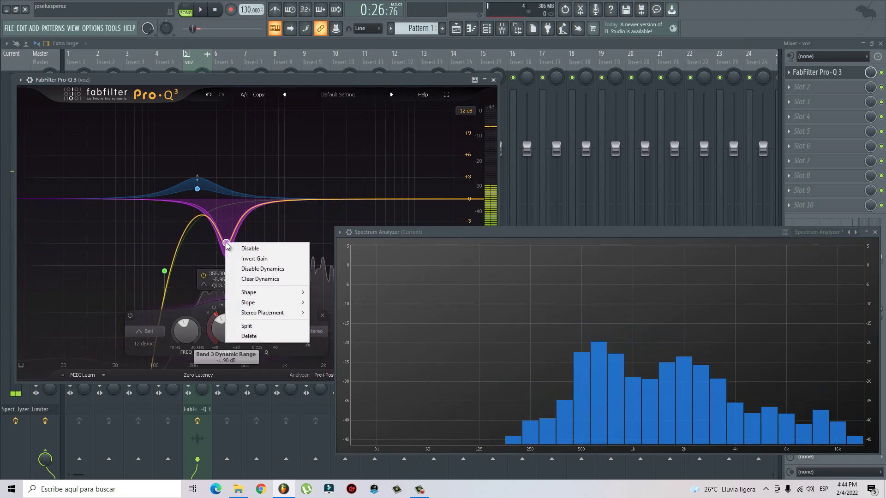
pyautogui.click(275, 270)
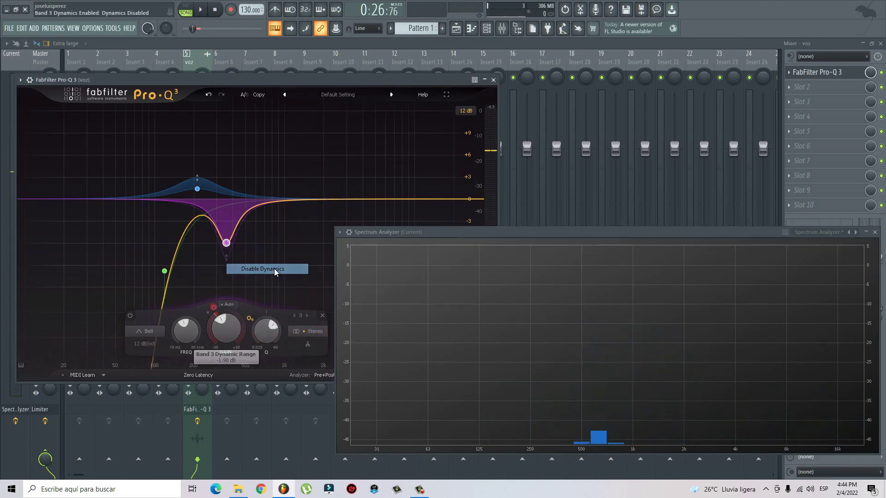
# Step: Play the vocal with FabFilter Pro-Q 3 on and bypassed to compare the sound before and after equalization, leaving it enabled
pyautogui.press('space')
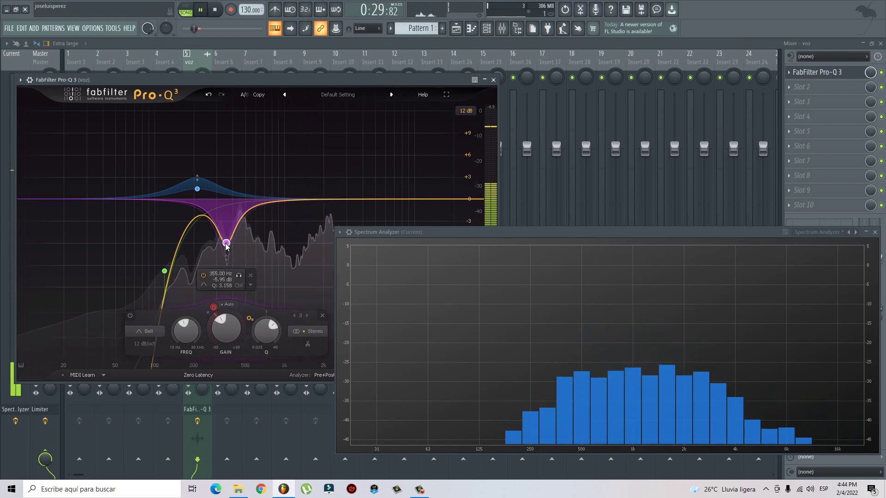
pyautogui.press('space')
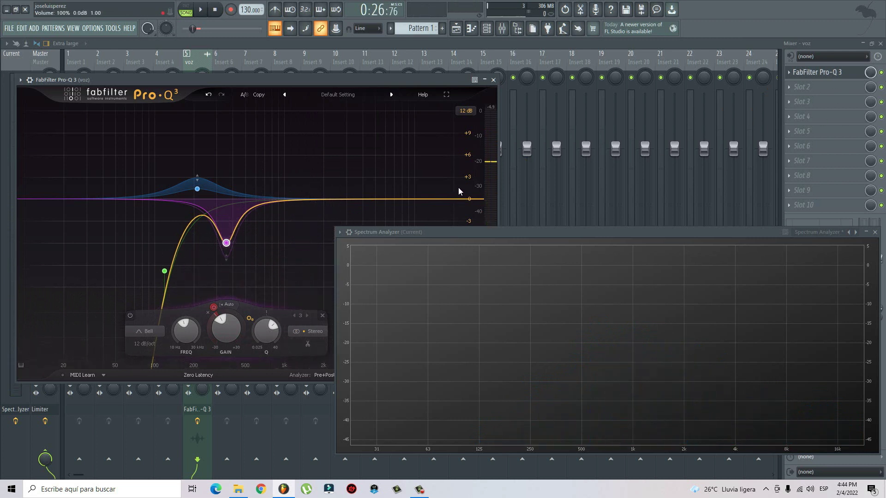
pyautogui.click(881, 72)
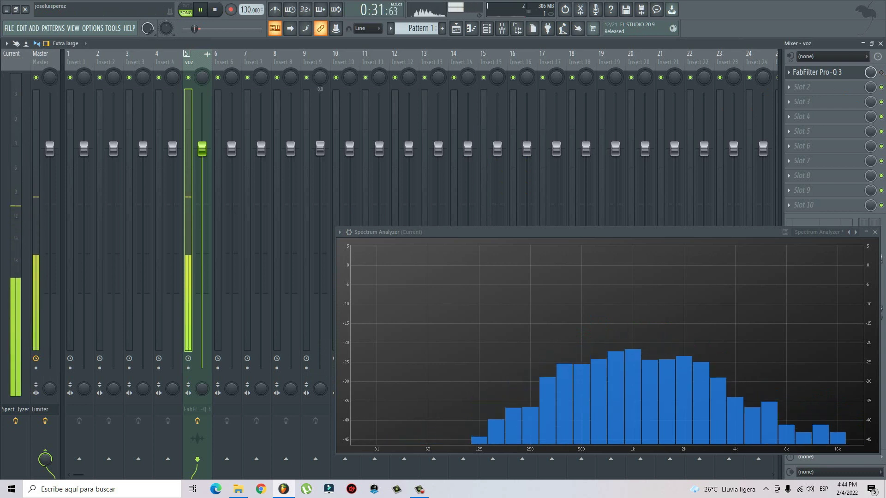
pyautogui.press('space')
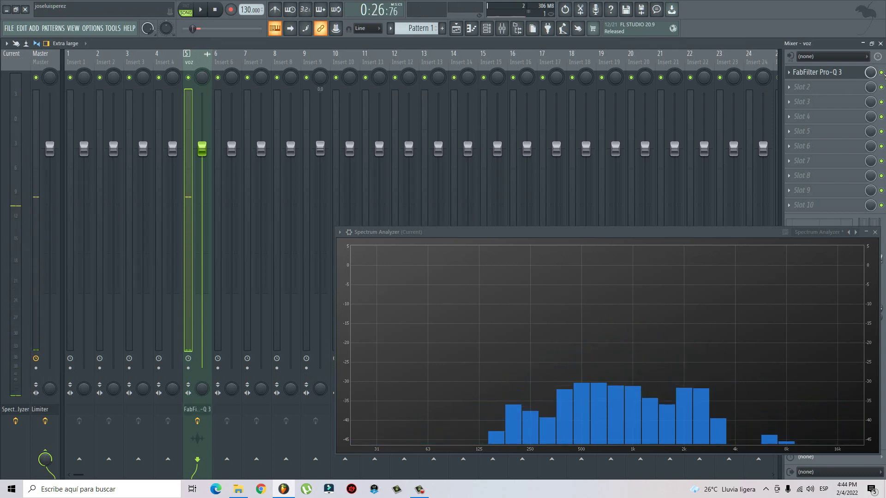
pyautogui.press('space')
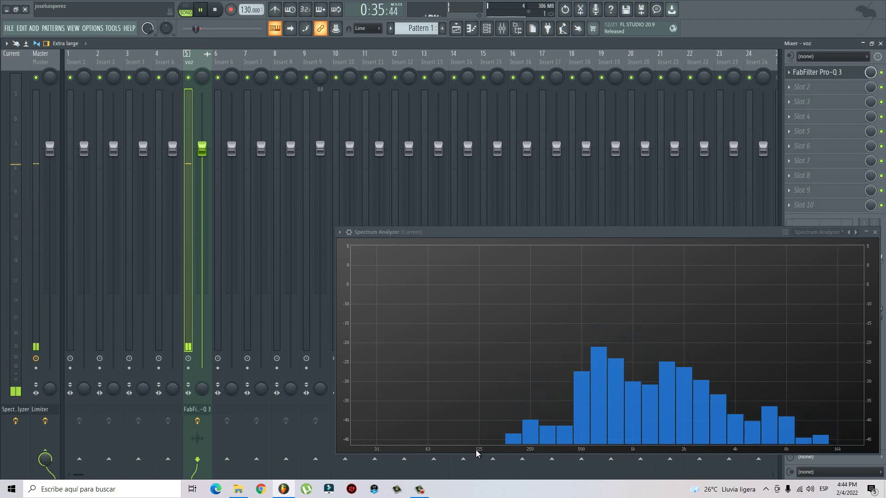
pyautogui.press('space')
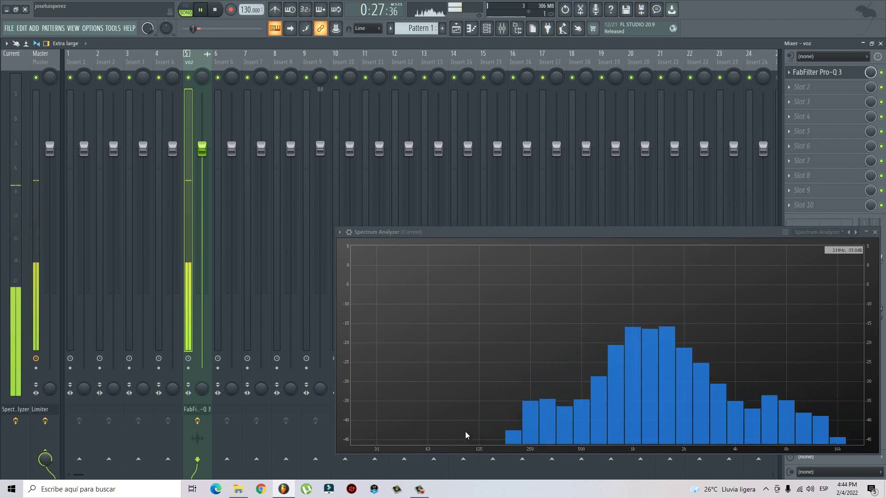
# Step: Move the Spectrum Analyzer window higher and replay the vocal to examine the energy in its low, mid and high frequencies
pyautogui.moveTo(656, 232); pyautogui.dragTo(601, 182)
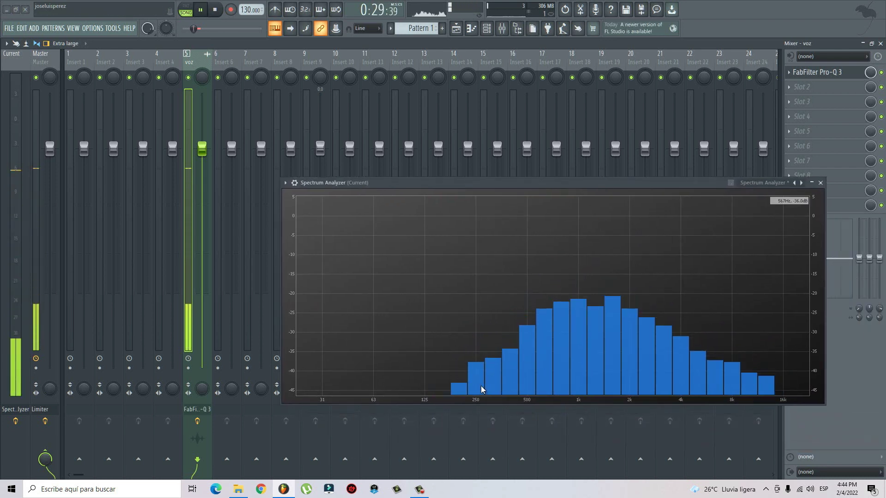
pyautogui.press('space')
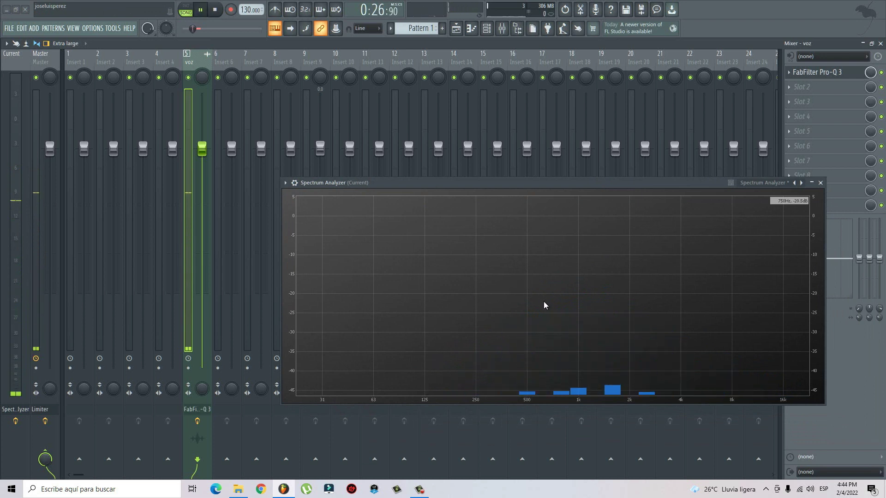
pyautogui.press('space')
pyautogui.press('space')
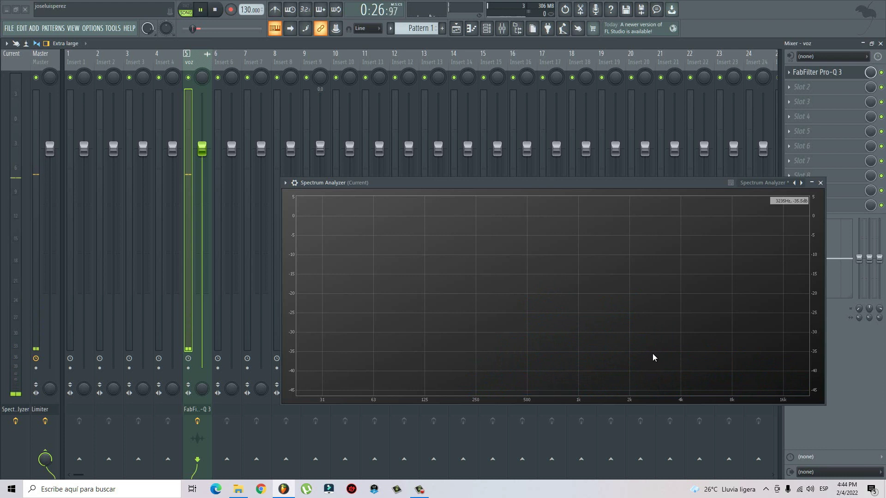
pyautogui.press('space')
pyautogui.press('space')
pyautogui.press('space')
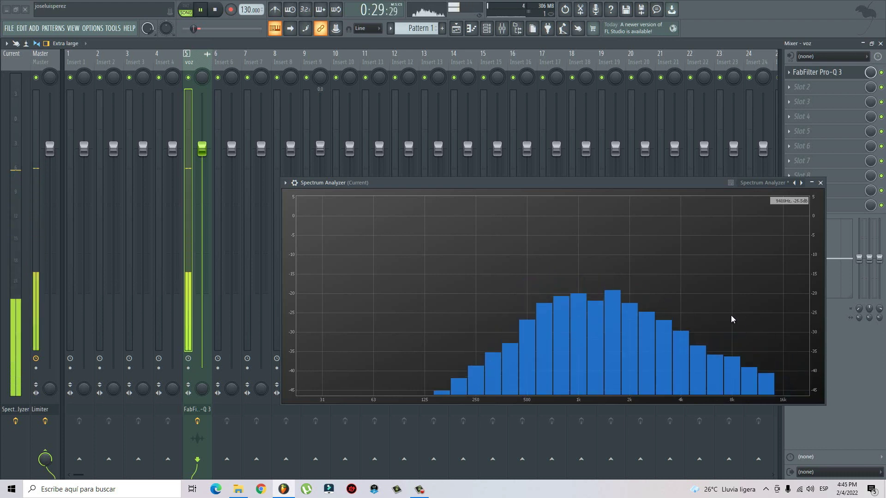
pyautogui.press('space')
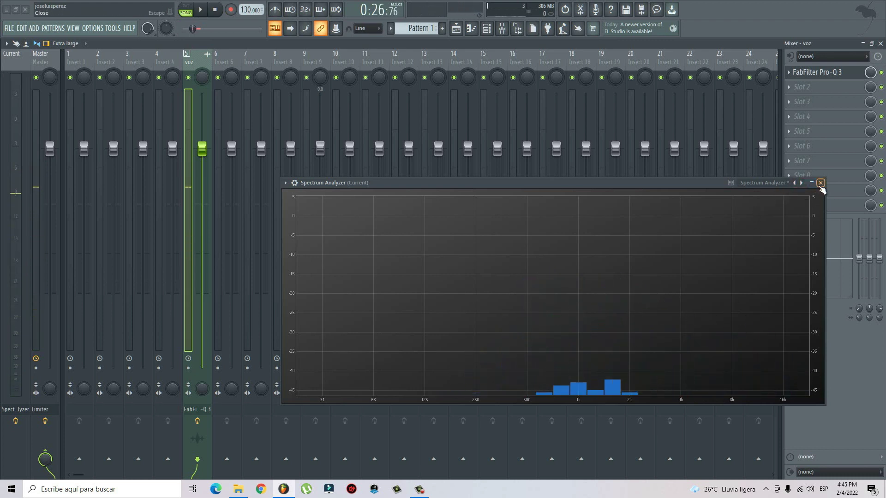
# Step: Reopen FabFilter Pro-Q 3, move it and the Spectrum Analyzer apart to review the curve, and close the equalizer window
pyautogui.click(811, 74)
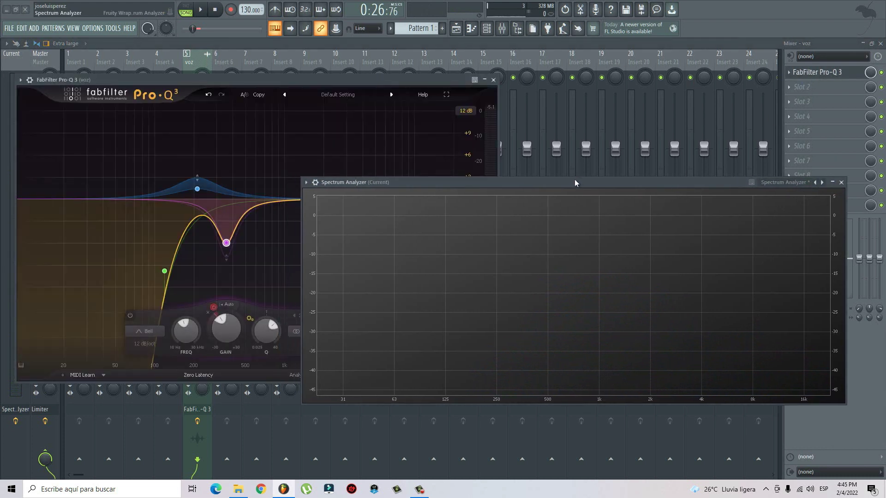
pyautogui.moveTo(574, 182); pyautogui.dragTo(558, 285)
pyautogui.moveTo(417, 79); pyautogui.dragTo(481, 63)
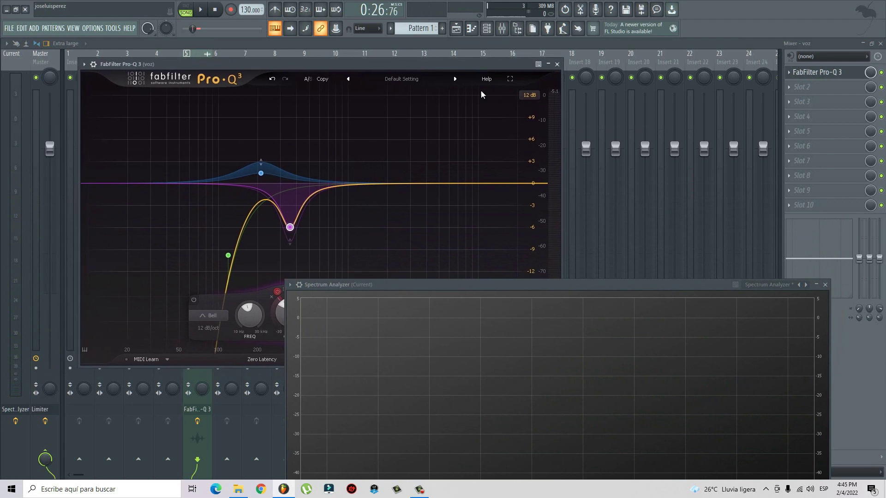
pyautogui.moveTo(461, 285); pyautogui.dragTo(430, 287)
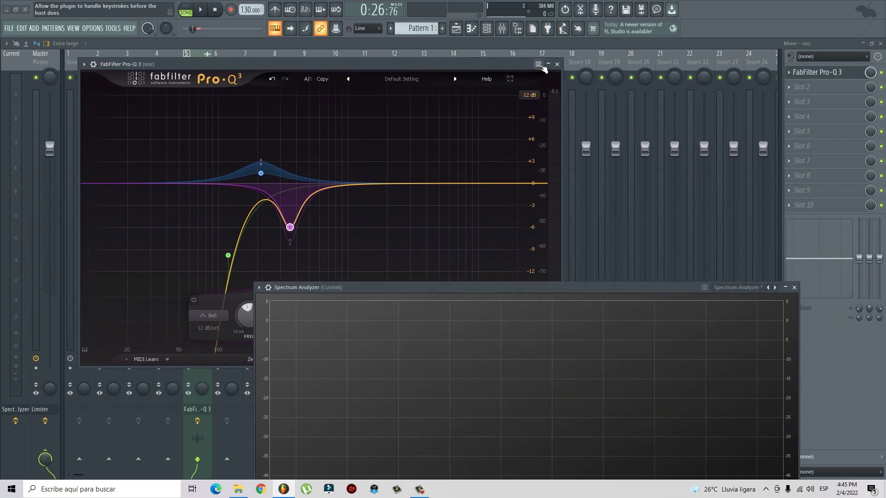
pyautogui.click(558, 64)
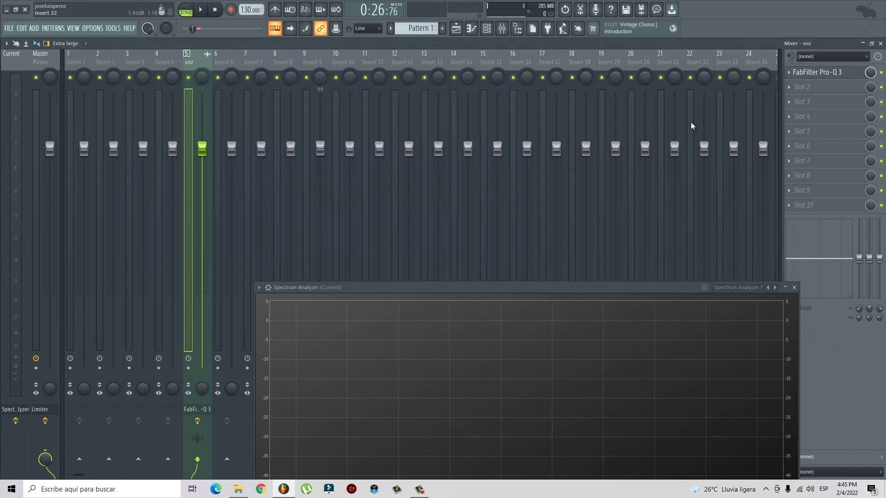
# Step: Load Passive Equalizer into slot 2 of the voz track and position the Spectrum Analyzer window below it
pyautogui.click(797, 90)
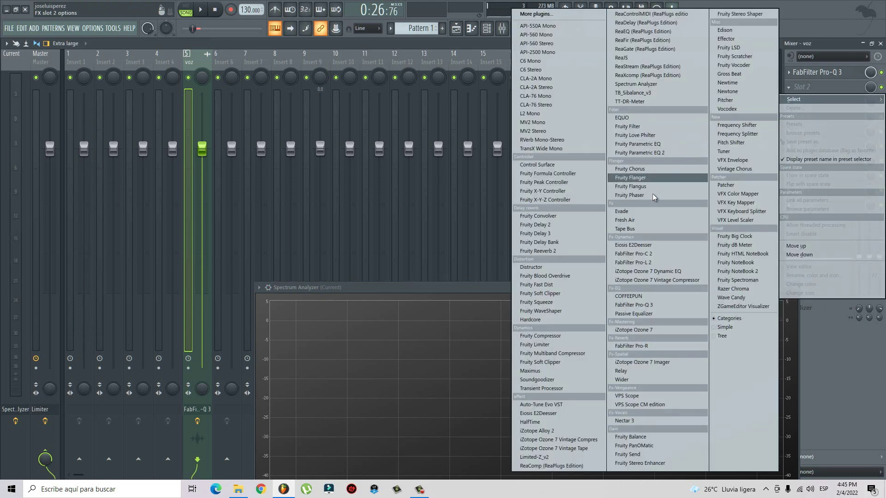
pyautogui.click(656, 314)
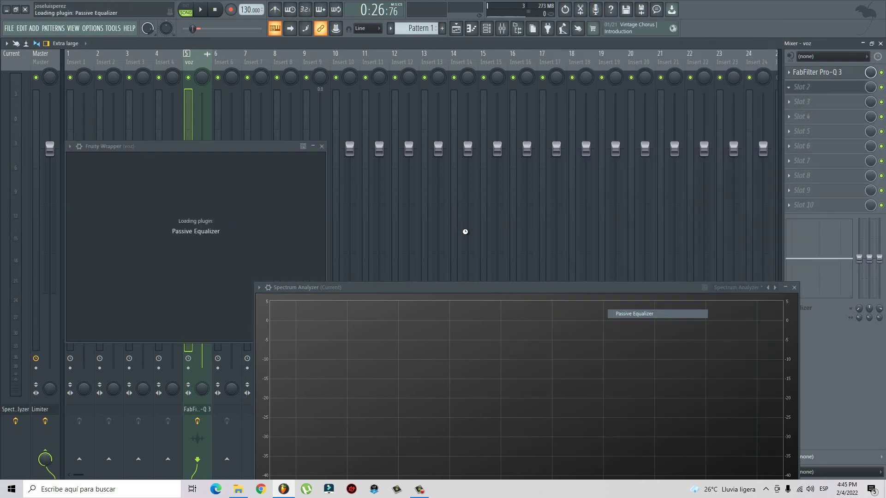
pyautogui.moveTo(478, 289); pyautogui.dragTo(452, 289)
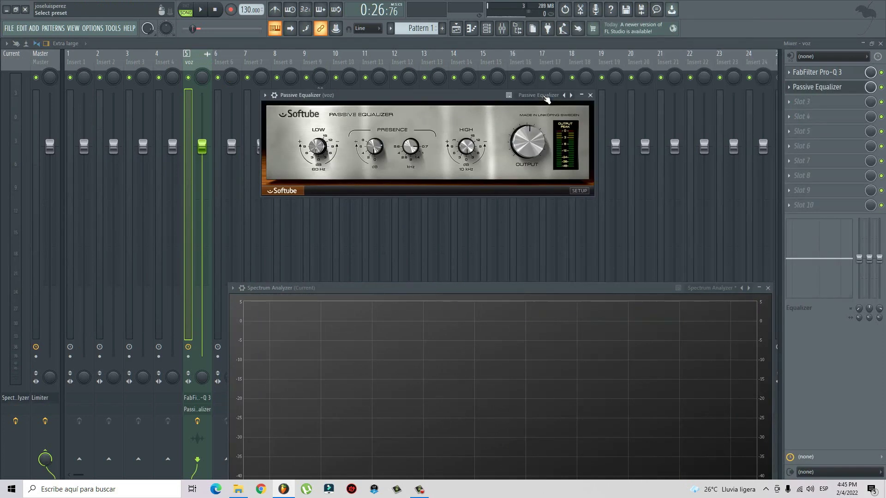
pyautogui.moveTo(525, 287); pyautogui.dragTo(505, 256)
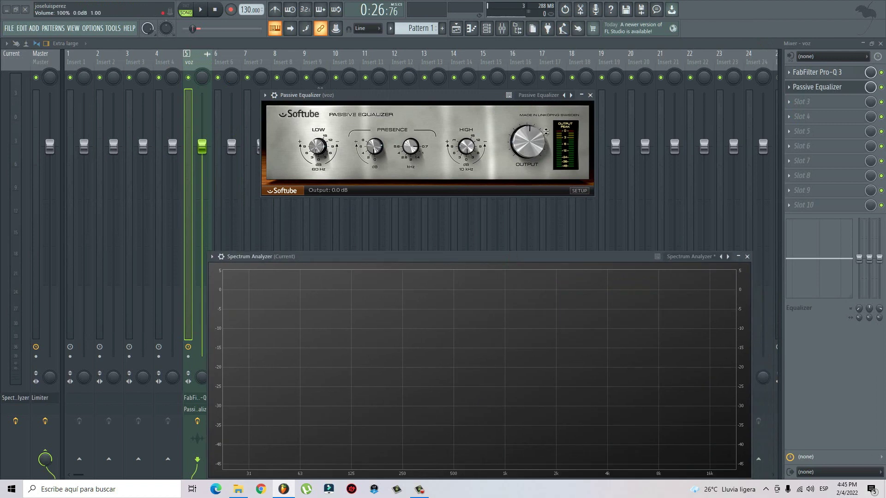
# Step: Load the Brilliance user preset in Passive Equalizer and reposition its window and the Spectrum Analyzer so both are fully in view
pyautogui.click(544, 98)
pyautogui.click(546, 107)
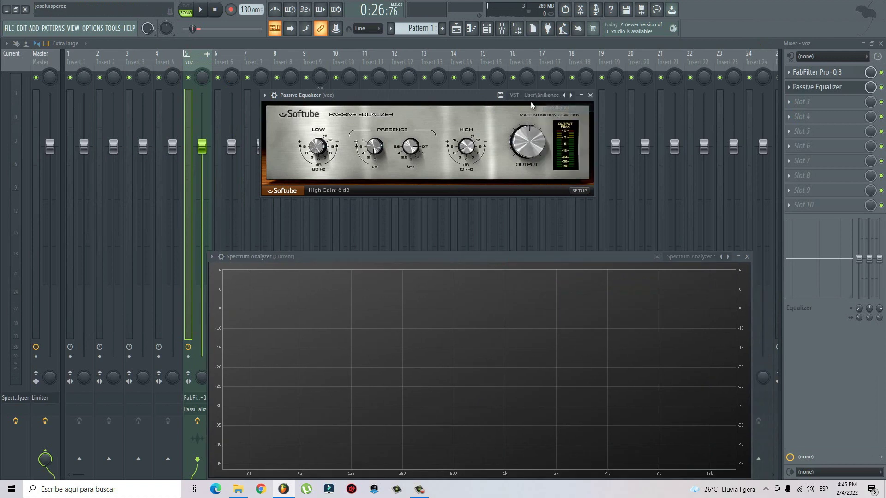
pyautogui.moveTo(477, 98); pyautogui.dragTo(513, 91)
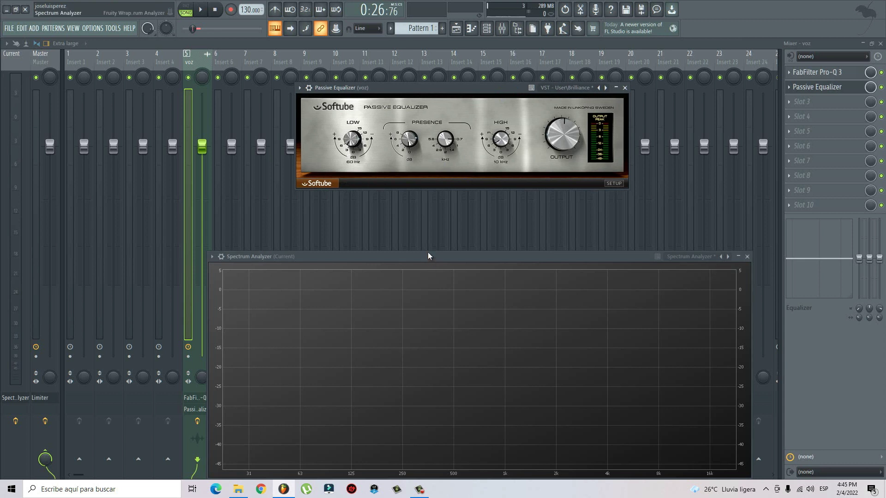
pyautogui.moveTo(428, 252); pyautogui.dragTo(417, 227)
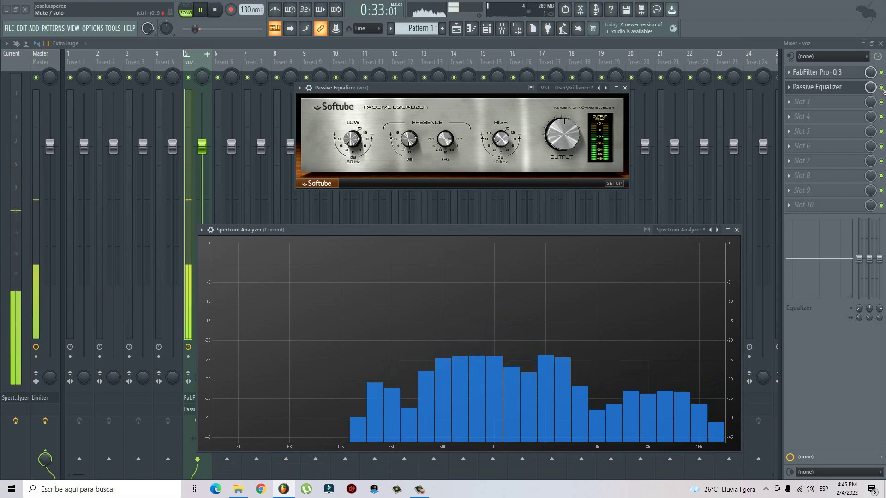
# Step: Play the vocal with Passive Equalizer bypassed and re-enabled to compare the high frequencies, and reopen the plugin's window
pyautogui.click(881, 87)
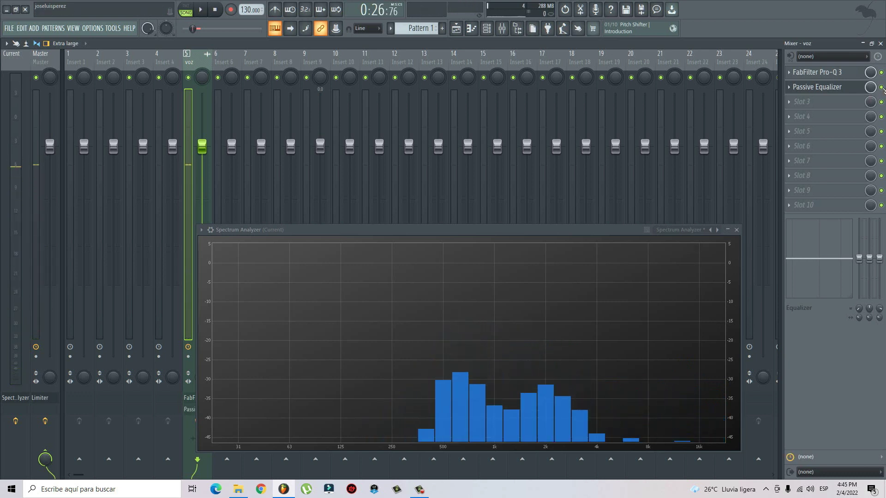
pyautogui.press('space')
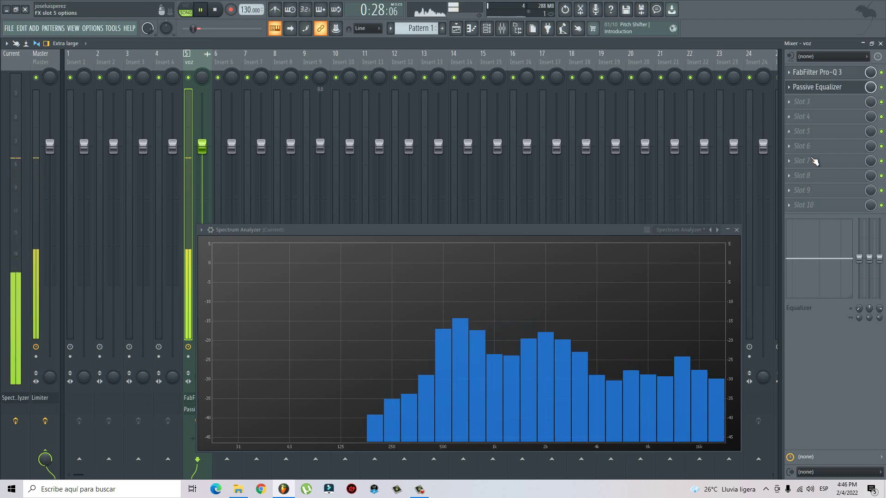
pyautogui.press('space')
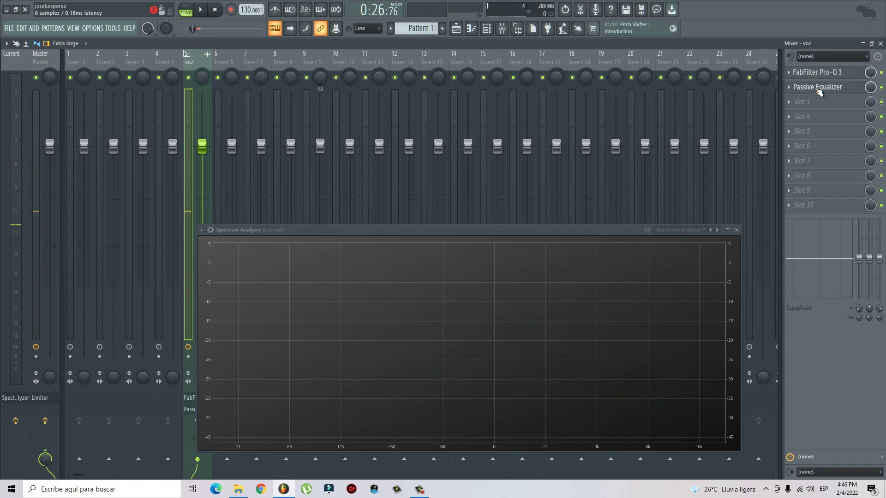
pyautogui.click(818, 89)
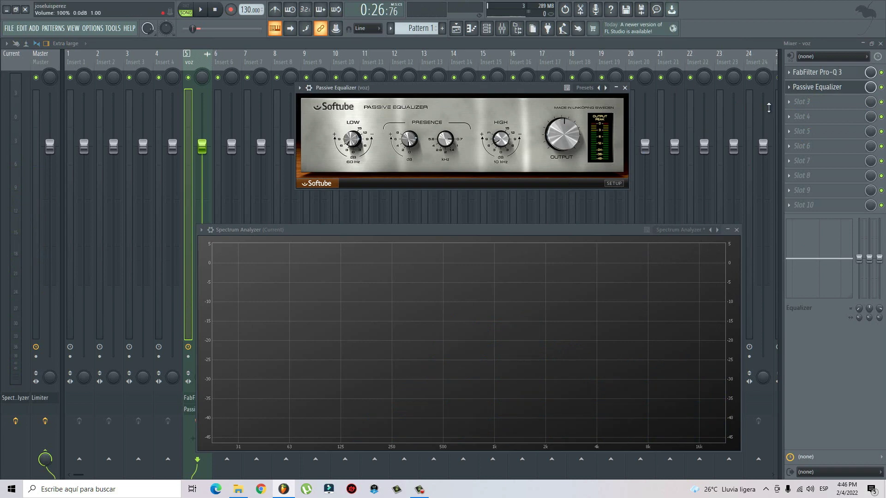
# Step: Load Fresh Air into slot 3 of the voz track and arrange its window above the Spectrum Analyzer so all its knobs are in view
pyautogui.click(803, 102)
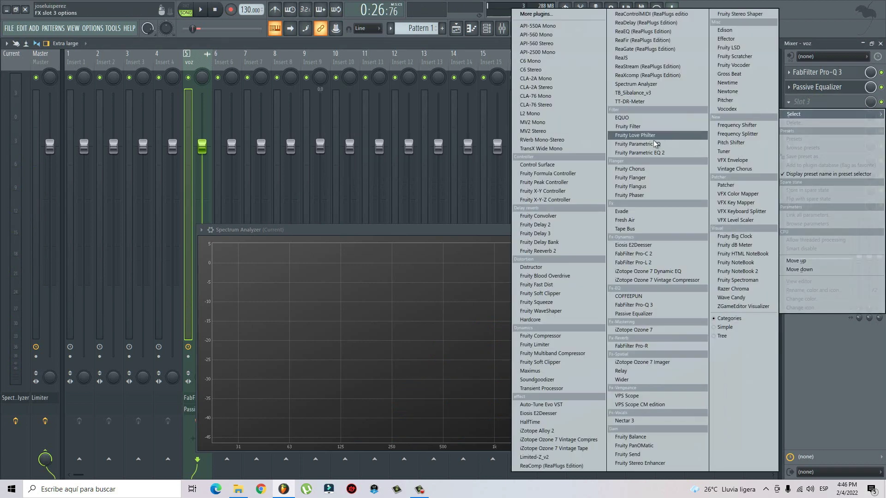
pyautogui.click(637, 220)
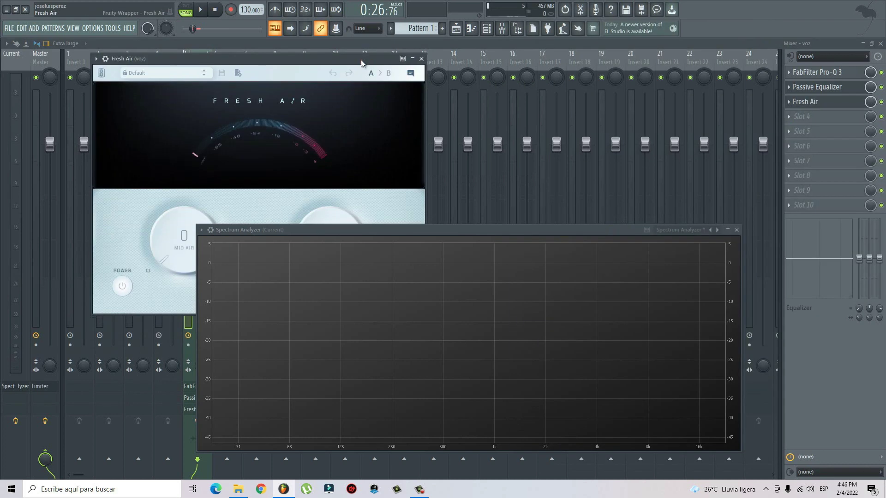
pyautogui.moveTo(480, 231); pyautogui.dragTo(433, 264)
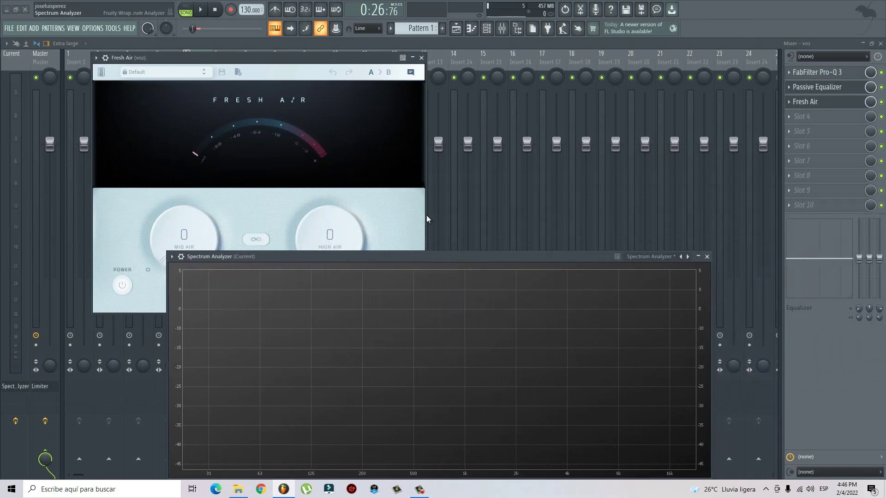
pyautogui.moveTo(323, 58); pyautogui.dragTo(412, 60)
pyautogui.moveTo(426, 258); pyautogui.dragTo(393, 270)
pyautogui.moveTo(403, 65); pyautogui.dragTo(458, 48)
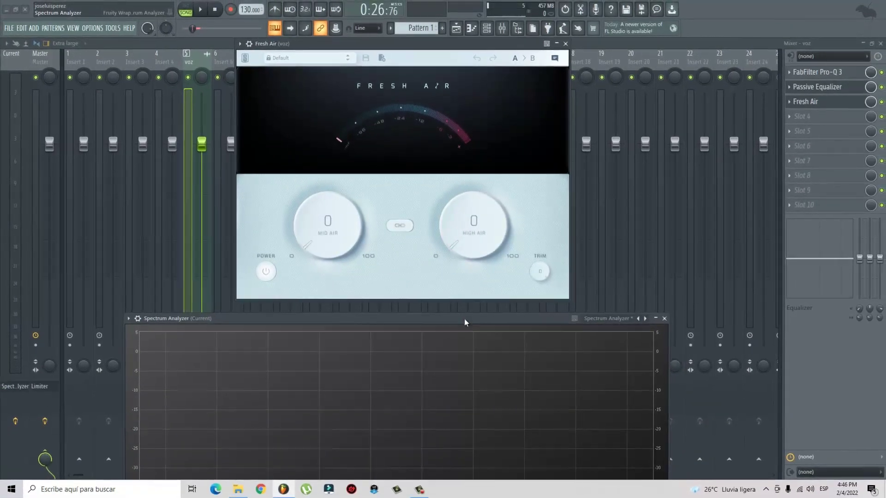
pyautogui.moveTo(464, 320); pyautogui.dragTo(469, 310)
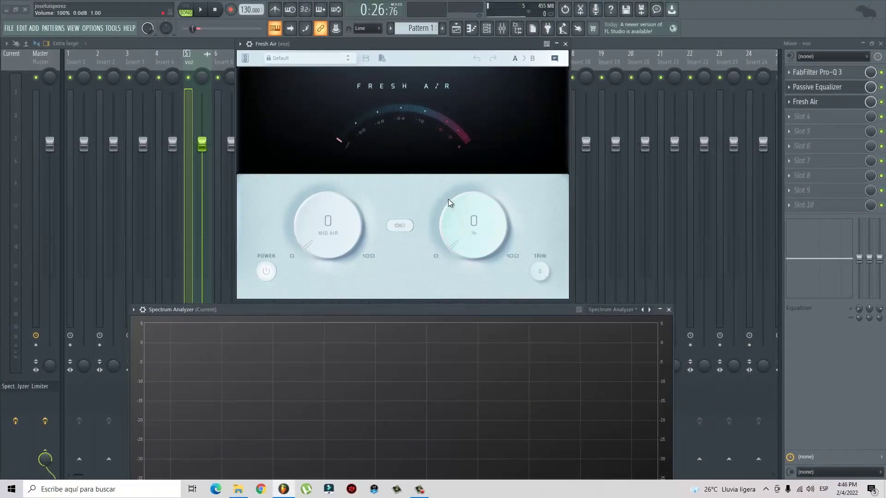
# Step: Load the Vocal Air factory preset in Fresh Air, uncover its lower controls and slightly reduce the output Trim
pyautogui.click(308, 60)
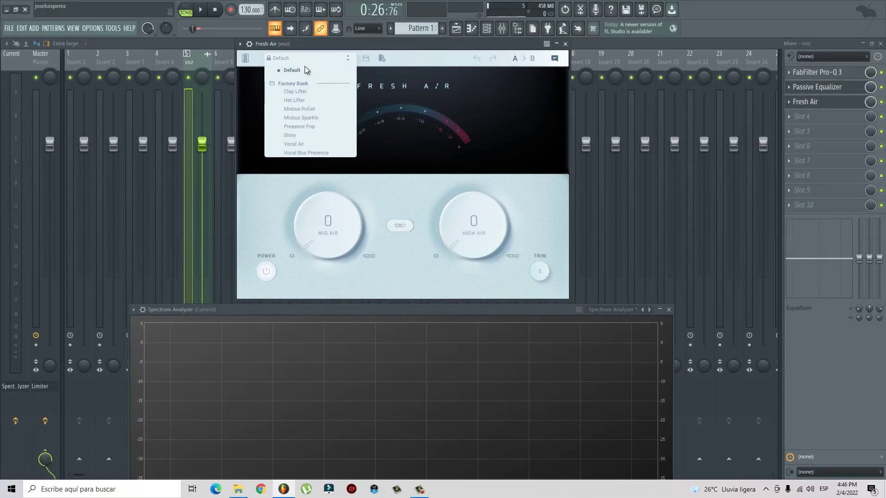
pyautogui.click(294, 144)
pyautogui.moveTo(391, 310)
pyautogui.mouseDown()
pyautogui.moveTo(405, 295)
pyautogui.moveTo(405, 312)
pyautogui.mouseUp()
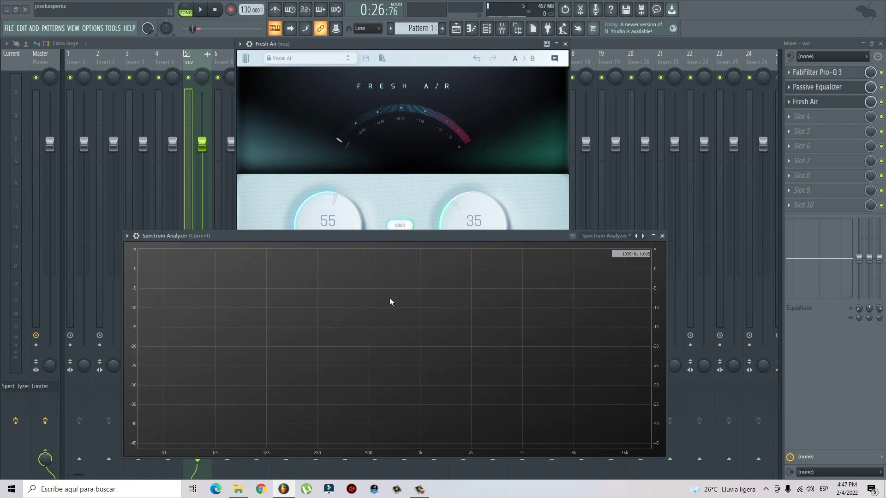
pyautogui.moveTo(434, 235); pyautogui.dragTo(445, 306)
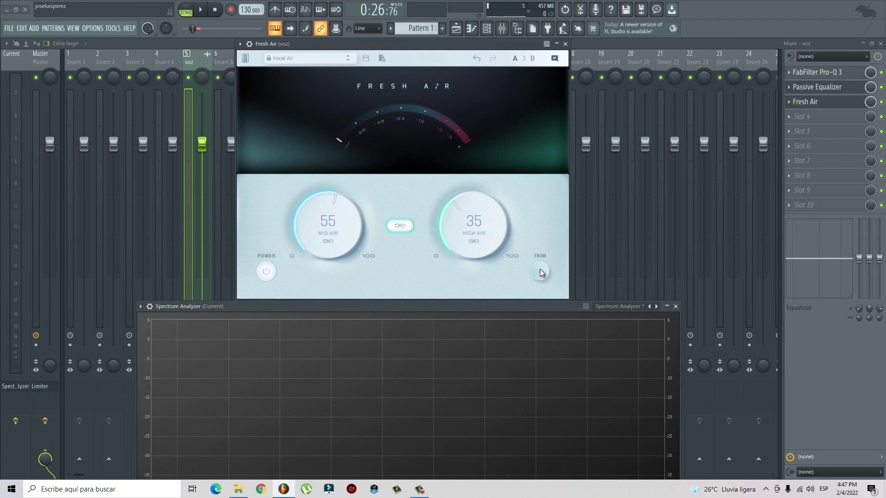
pyautogui.moveTo(540, 269); pyautogui.dragTo(539, 282)
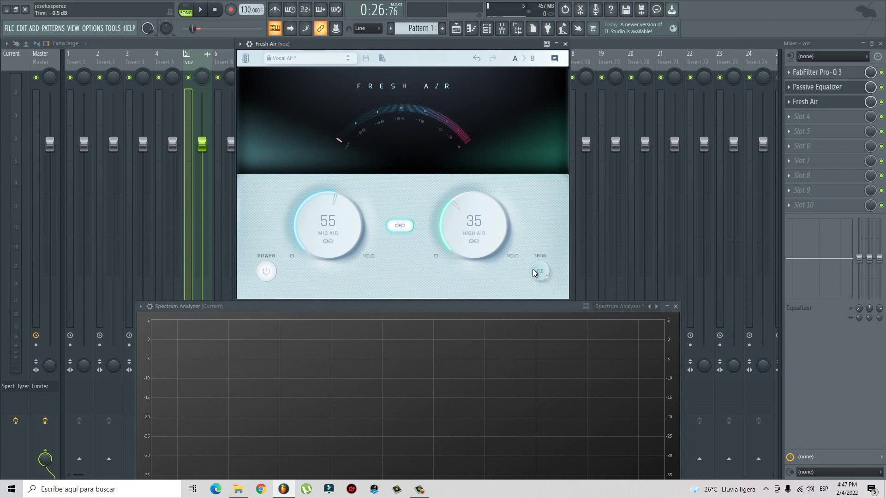
pyautogui.moveTo(531, 273); pyautogui.dragTo(534, 285)
# Step: Play the vocal with Fresh Air enabled and bypassed to compare the high frequencies in the Spectrum Analyzer, leaving the plugin enabled
pyautogui.moveTo(539, 313); pyautogui.dragTo(524, 250)
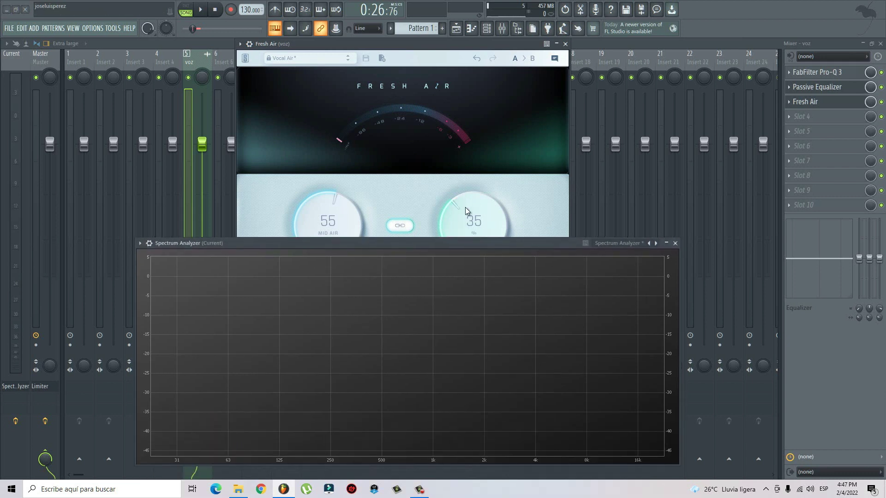
pyautogui.click(200, 9)
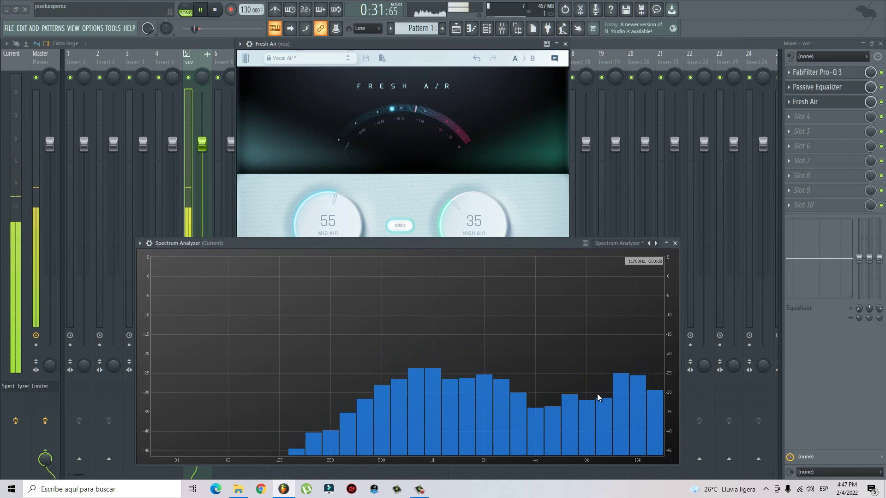
pyautogui.press('space')
pyautogui.click(881, 102)
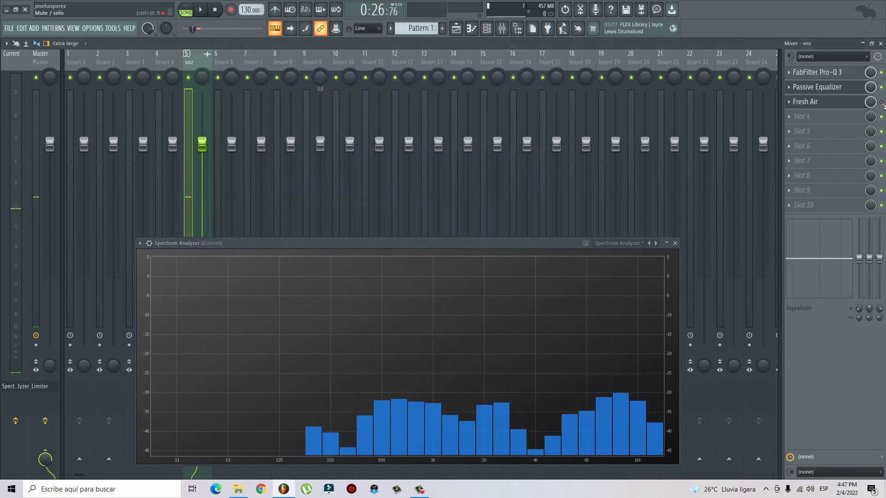
pyautogui.press('space')
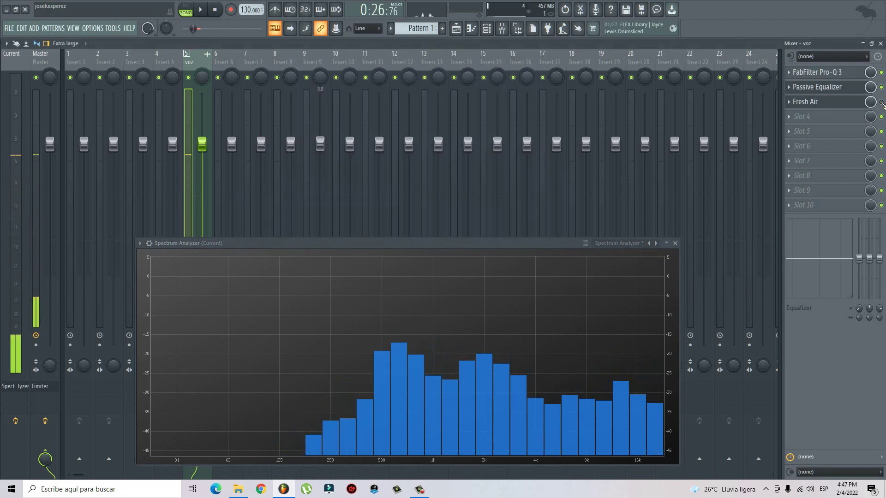
pyautogui.press('space')
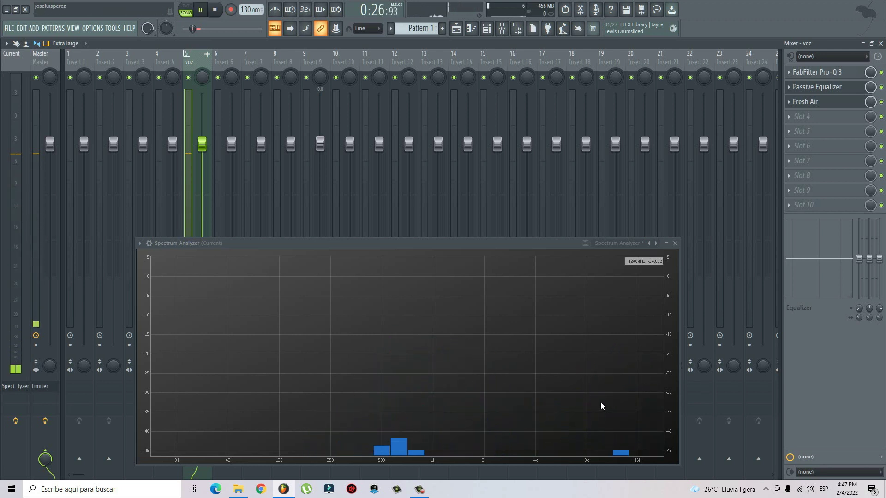
pyautogui.press('space')
pyautogui.press('space')
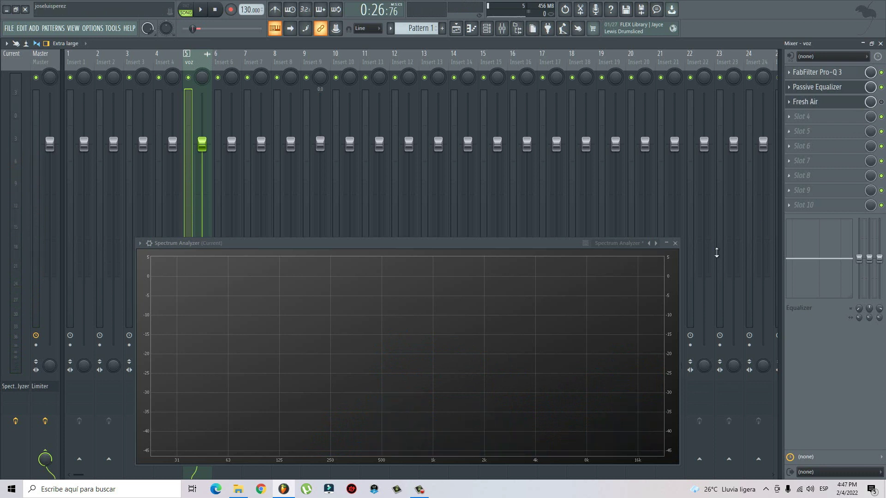
pyautogui.press('space')
pyautogui.press('space')
pyautogui.click(881, 102)
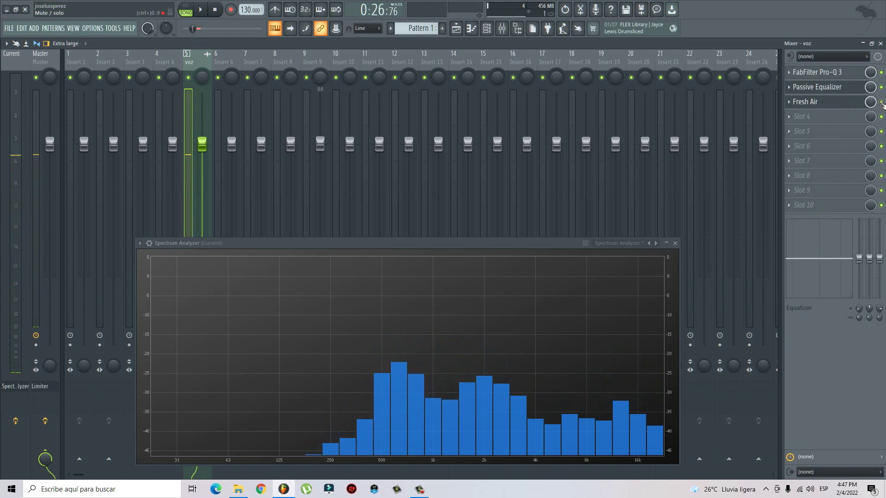
pyautogui.press('space')
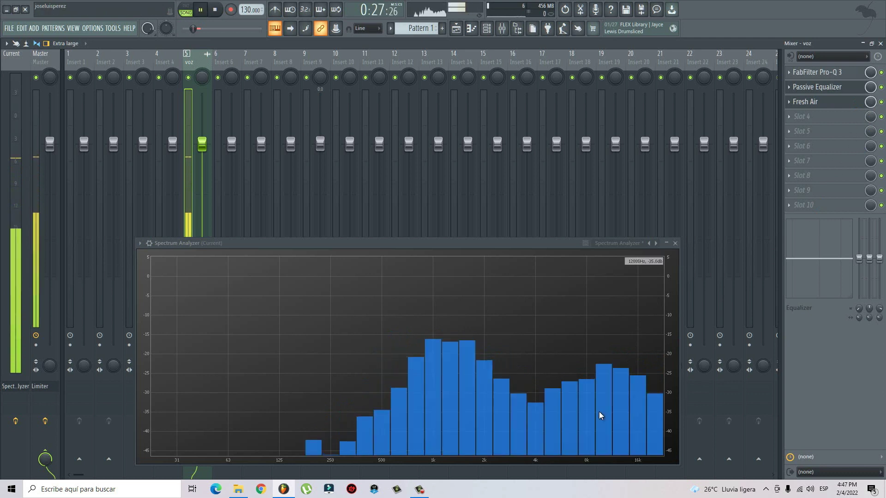
pyautogui.press('space')
# Step: Reopen Fresh Air, arrange it with the Spectrum Analyzer, and play the vocal to check its meter and the high frequencies
pyautogui.moveTo(527, 243); pyautogui.dragTo(585, 220)
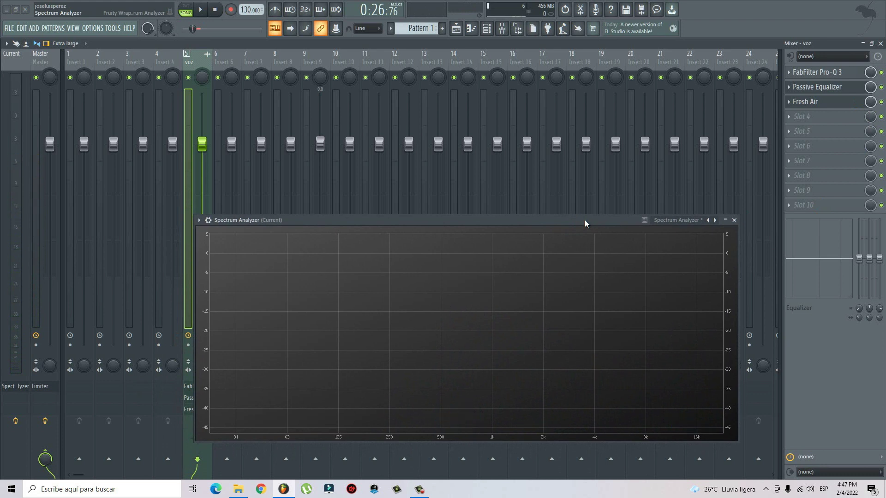
pyautogui.click(805, 101)
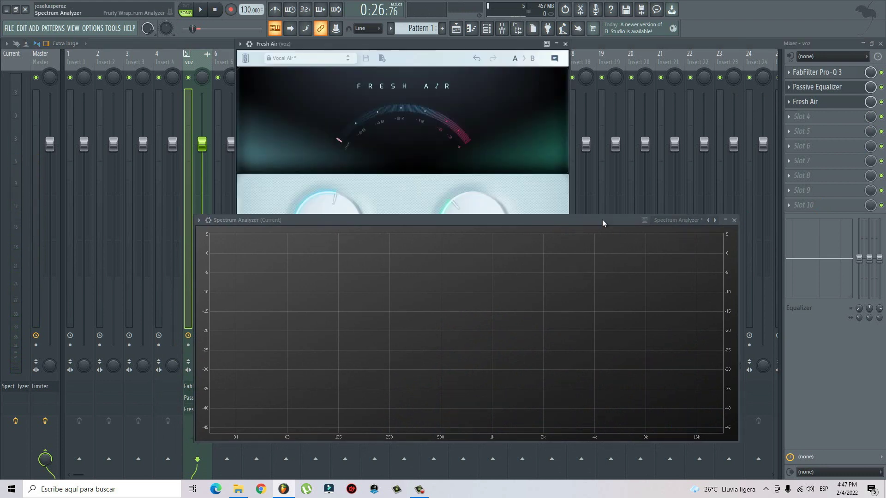
pyautogui.moveTo(602, 223); pyautogui.dragTo(542, 244)
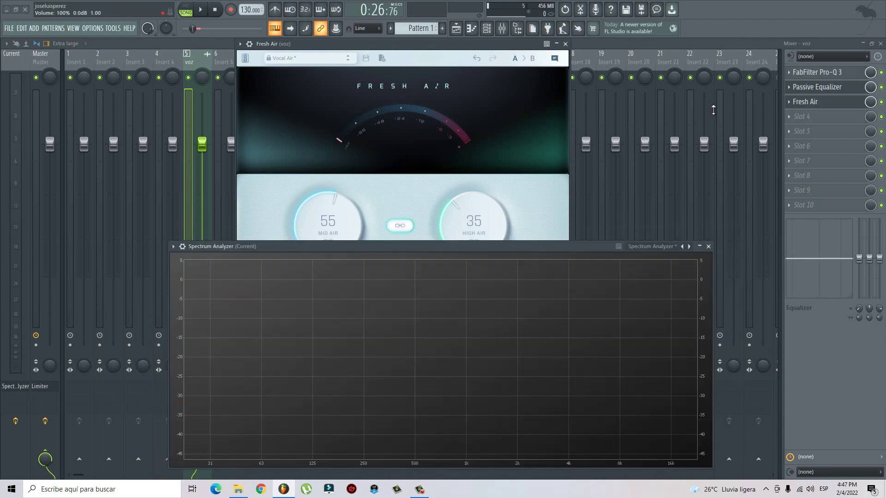
pyautogui.click(825, 103)
pyautogui.click(824, 103)
pyautogui.moveTo(515, 248); pyautogui.dragTo(507, 298)
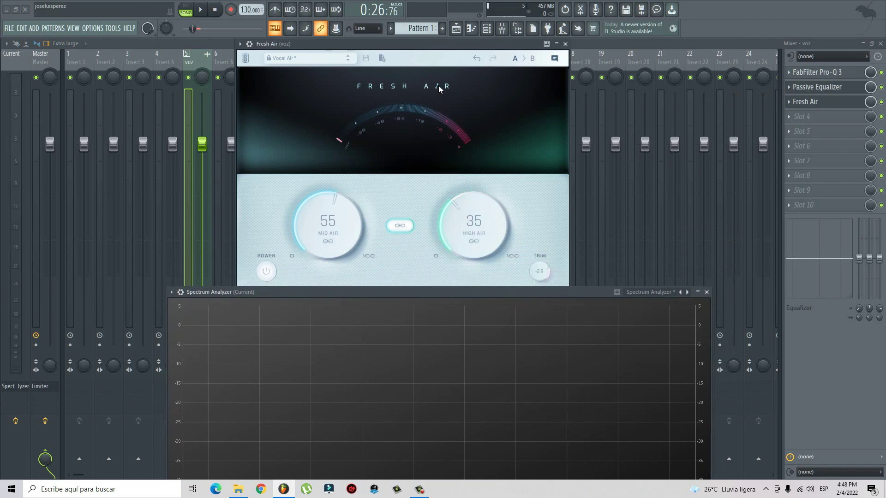
pyautogui.moveTo(430, 290); pyautogui.dragTo(431, 220)
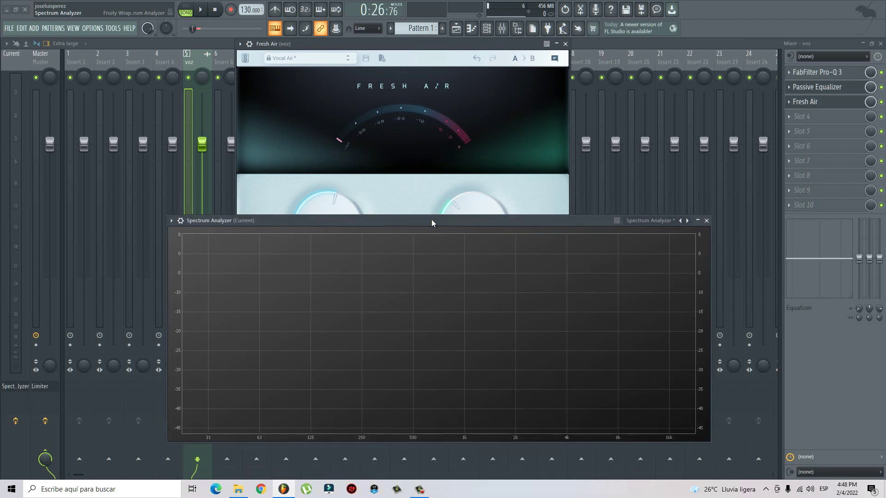
pyautogui.press('space')
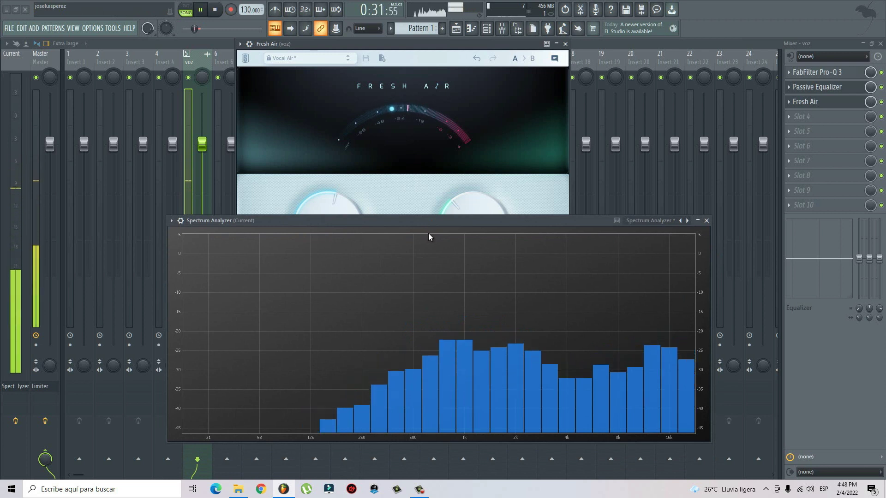
pyautogui.press('space')
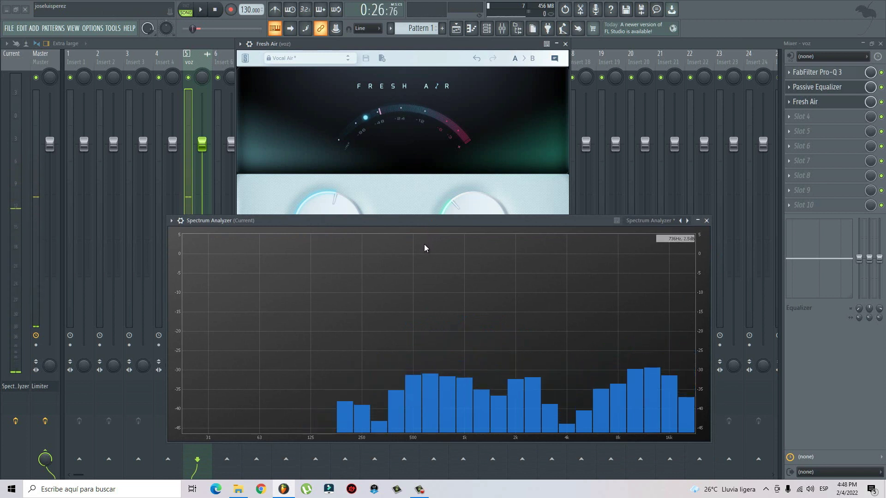
# Step: Close Fresh Air, load TB_Sibalance_v3 into slot 4 of the voz track and arrange its window above the Spectrum Analyzer
pyautogui.click(565, 45)
pyautogui.moveTo(572, 222); pyautogui.dragTo(575, 247)
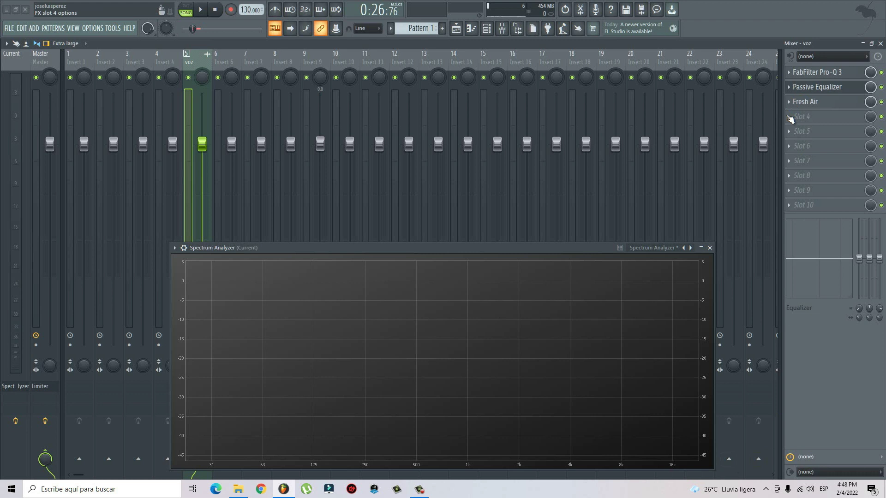
pyautogui.click(789, 117)
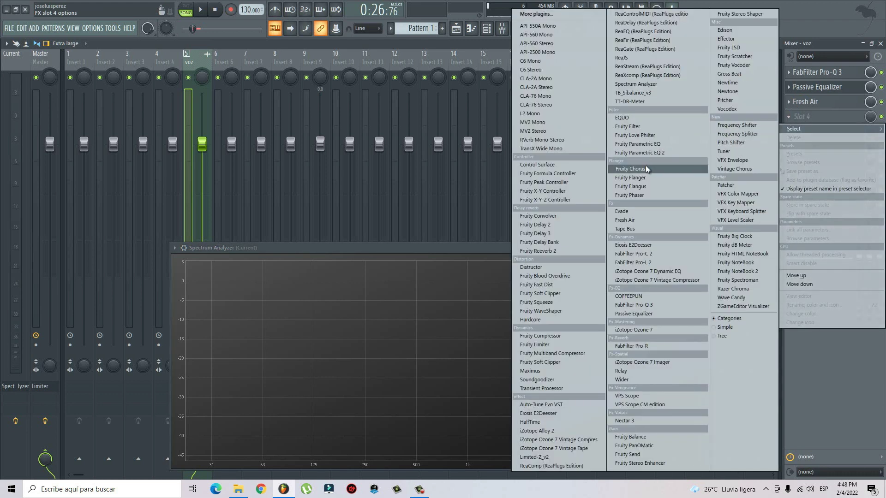
pyautogui.click(650, 94)
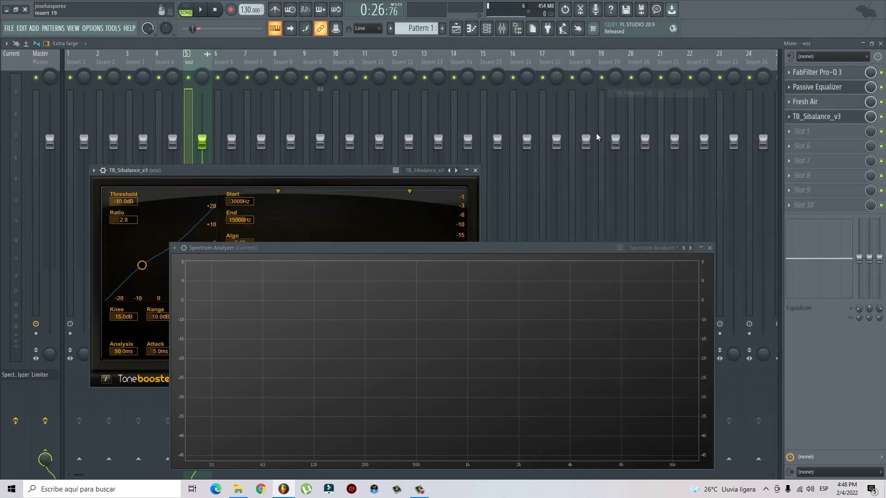
pyautogui.moveTo(381, 171); pyautogui.dragTo(468, 79)
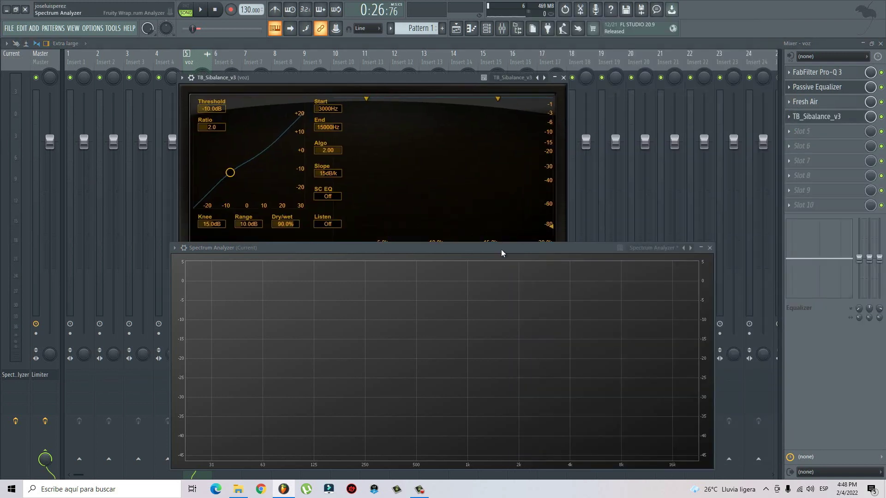
pyautogui.moveTo(501, 250); pyautogui.dragTo(467, 314)
pyautogui.moveTo(424, 79); pyautogui.dragTo(507, 74)
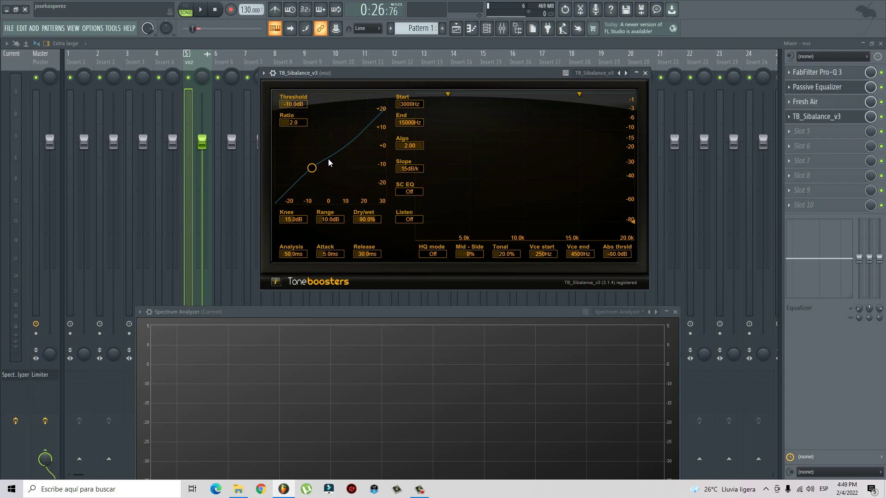
# Step: Play the vocal several times to examine how TB_Sibalance_v3 reduces sibilance between 3000 and 15000 Hz
pyautogui.click(205, 9)
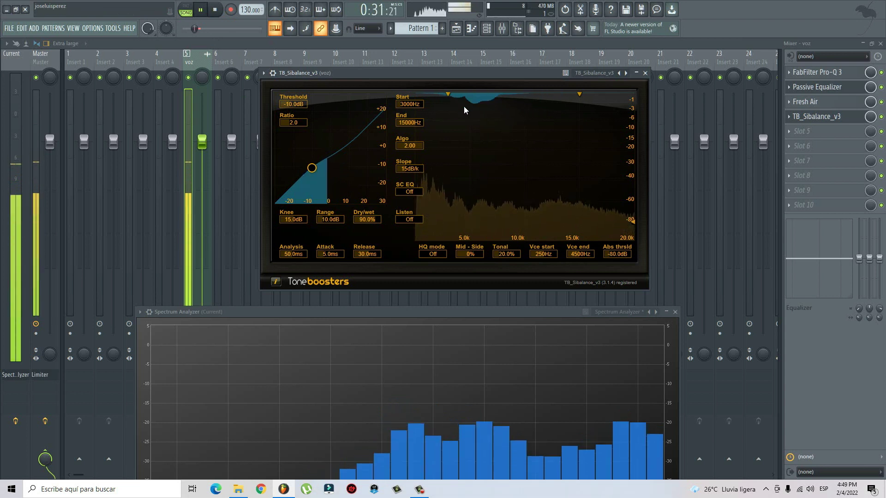
pyautogui.press('space')
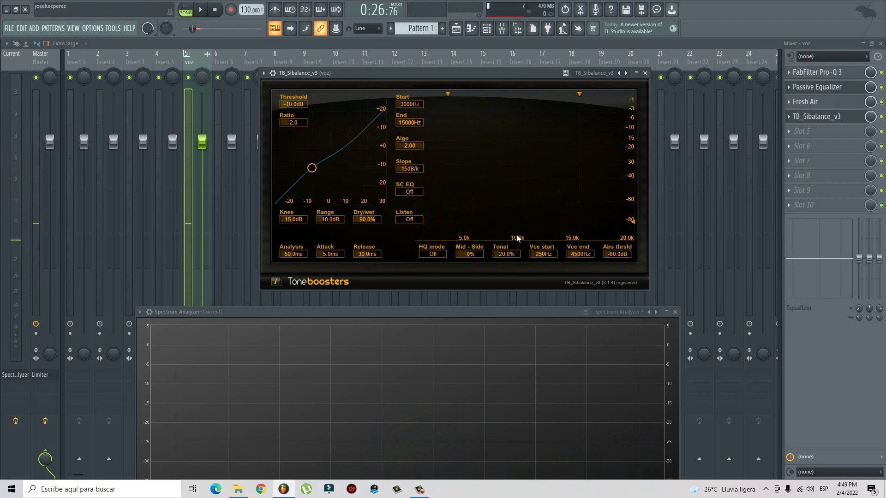
pyautogui.press('space')
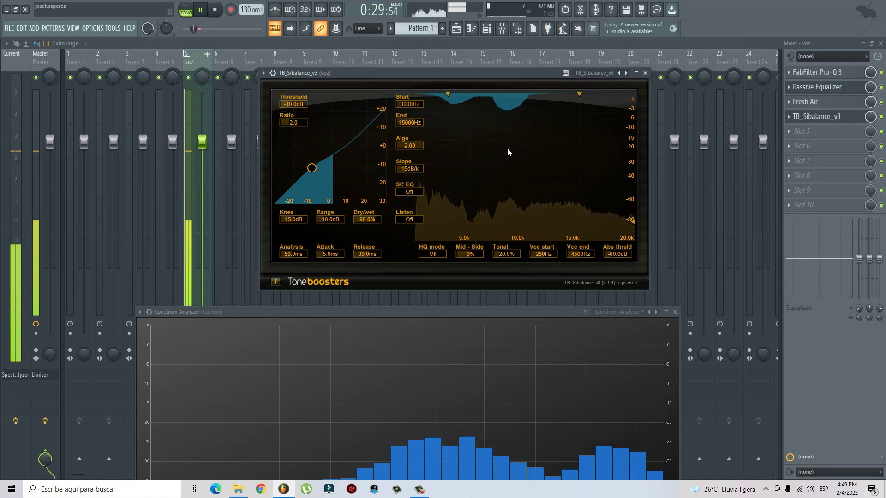
pyautogui.press('space')
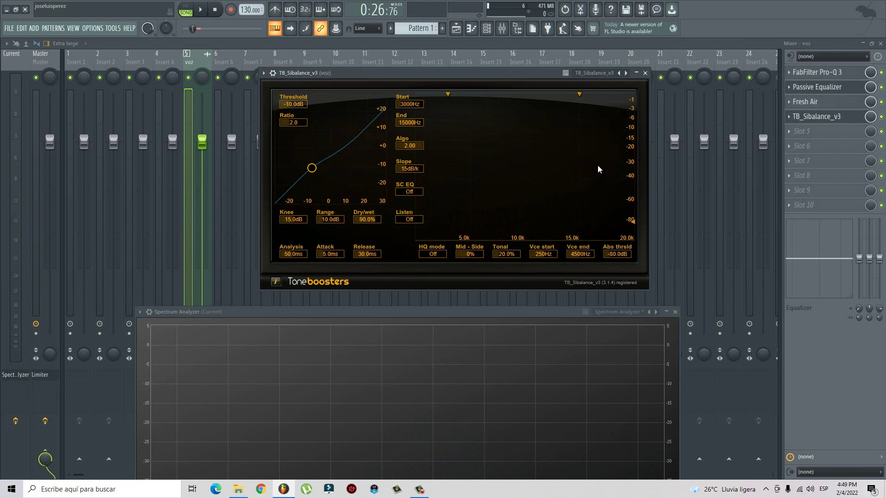
pyautogui.press('space')
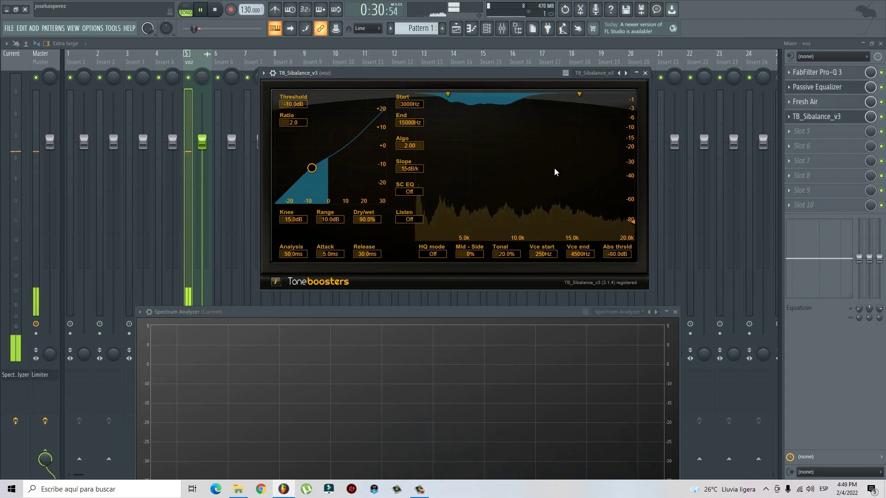
pyautogui.press('space')
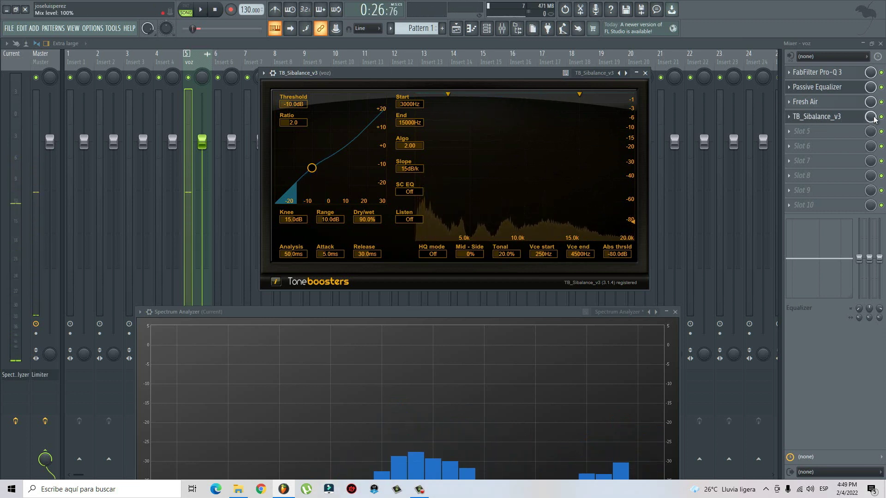
# Step: Play the vocal with TB_Sibalance_v3 bypassed and enabled to compare the high frequencies in the Spectrum Analyzer, leaving the plugin enabled
pyautogui.click(881, 116)
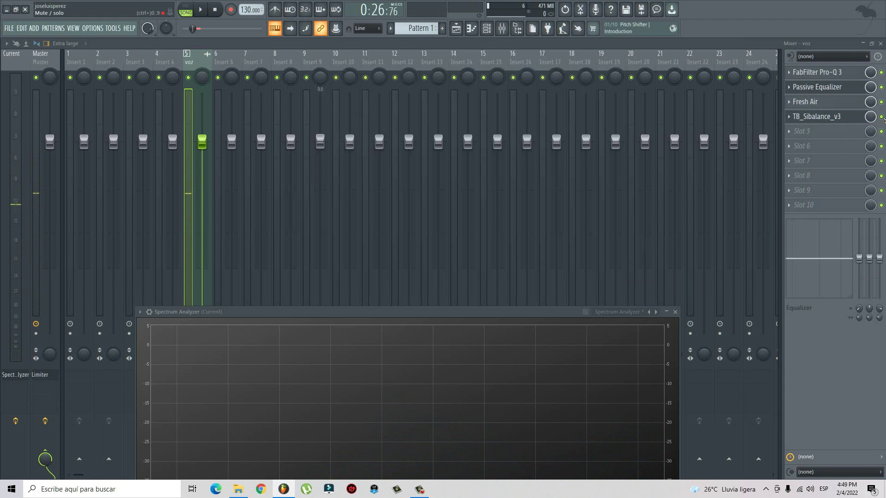
pyautogui.press('space')
pyautogui.moveTo(559, 313); pyautogui.dragTo(592, 206)
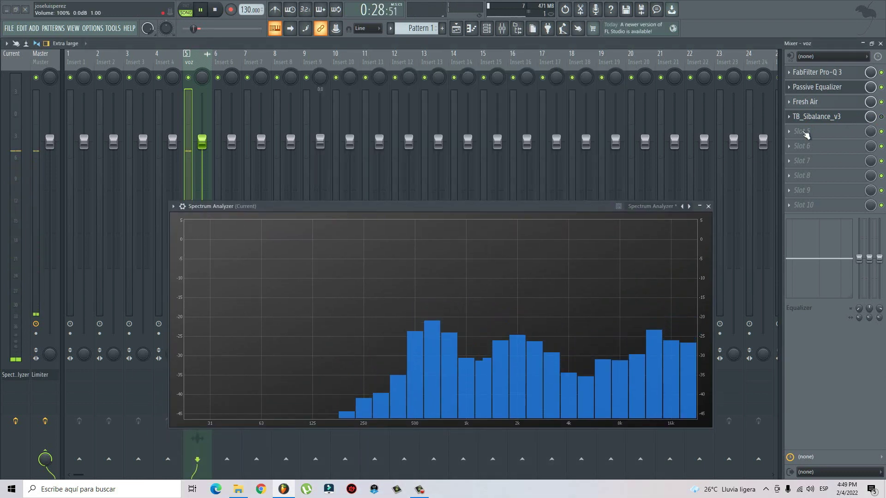
pyautogui.press('space')
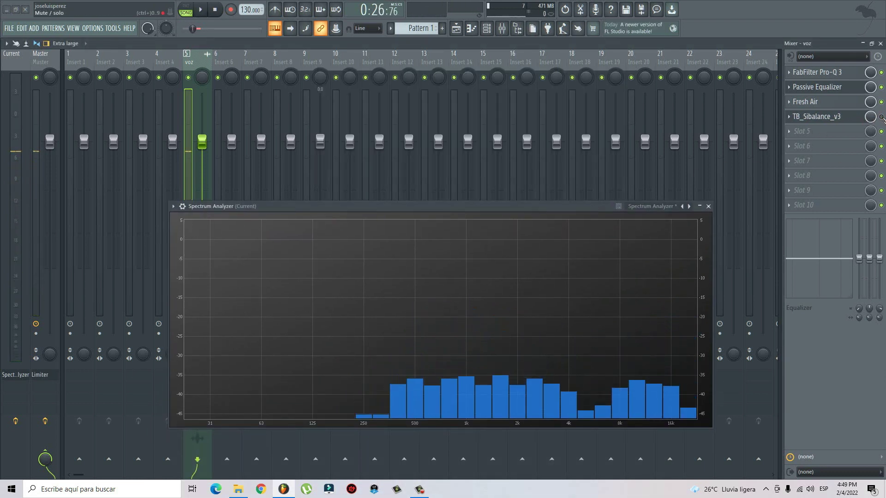
pyautogui.press('space')
pyautogui.click(881, 117)
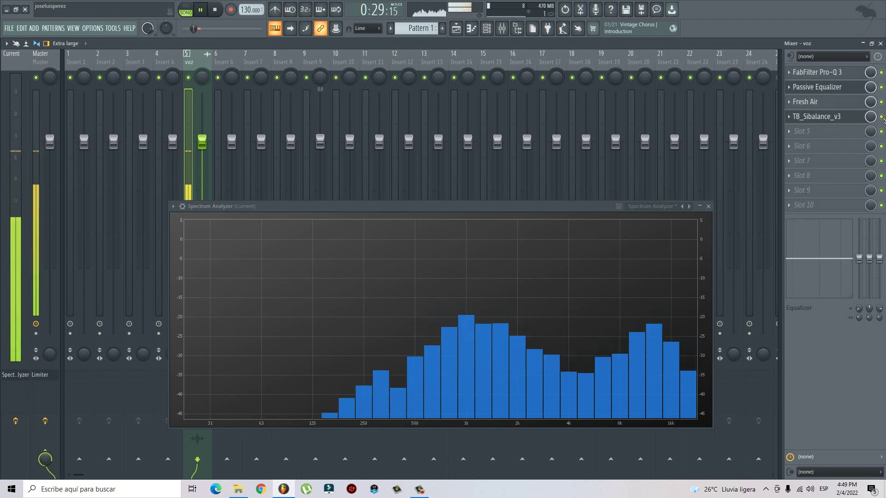
pyautogui.press('space')
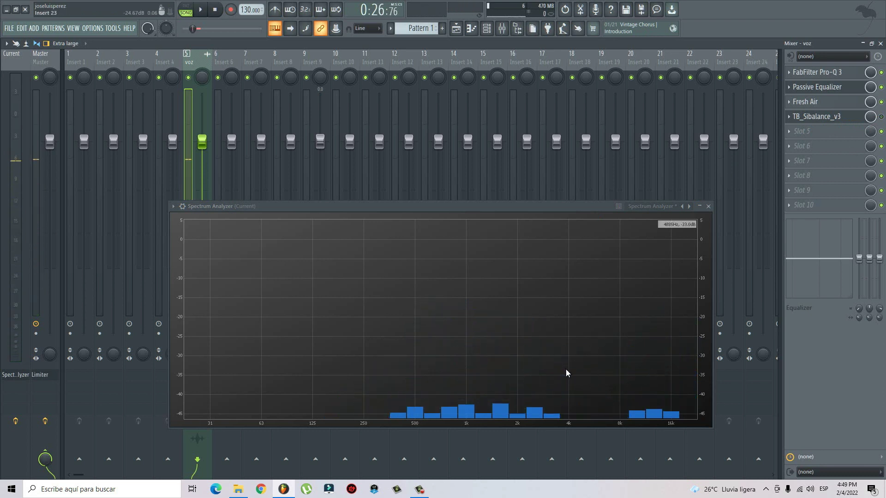
pyautogui.press('space')
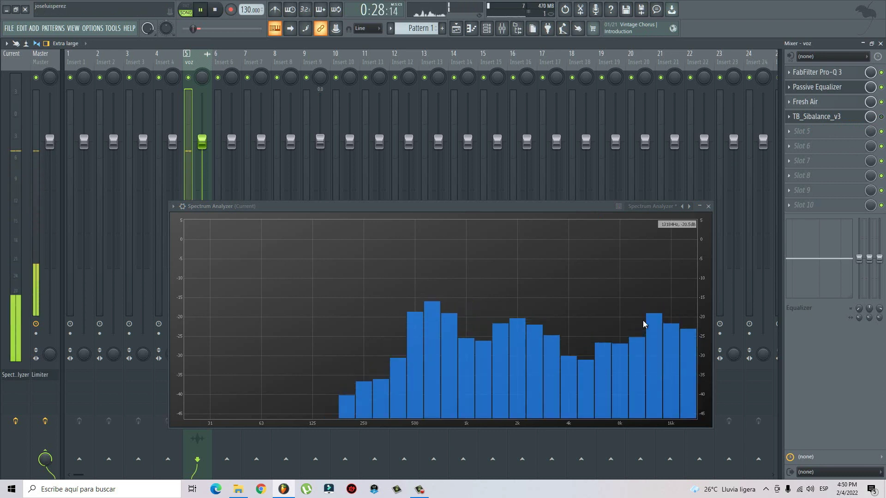
pyautogui.press('space')
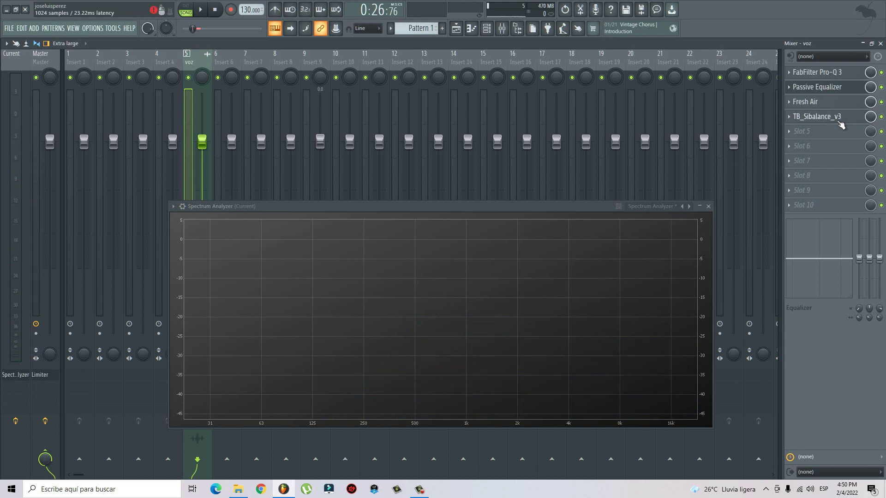
# Step: Reopen TB_Sibalance_v3 behind the Spectrum Analyzer and play the vocal to examine how its gain reduction affects the high frequencies
pyautogui.click(844, 117)
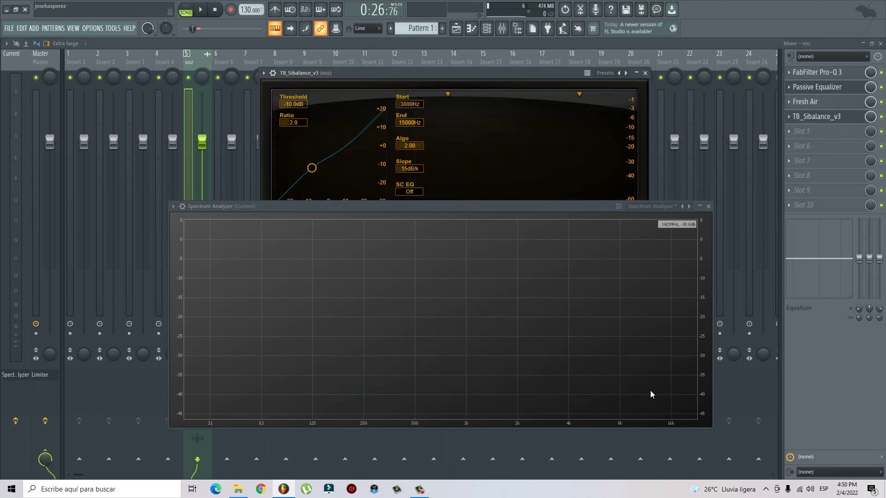
pyautogui.press('space')
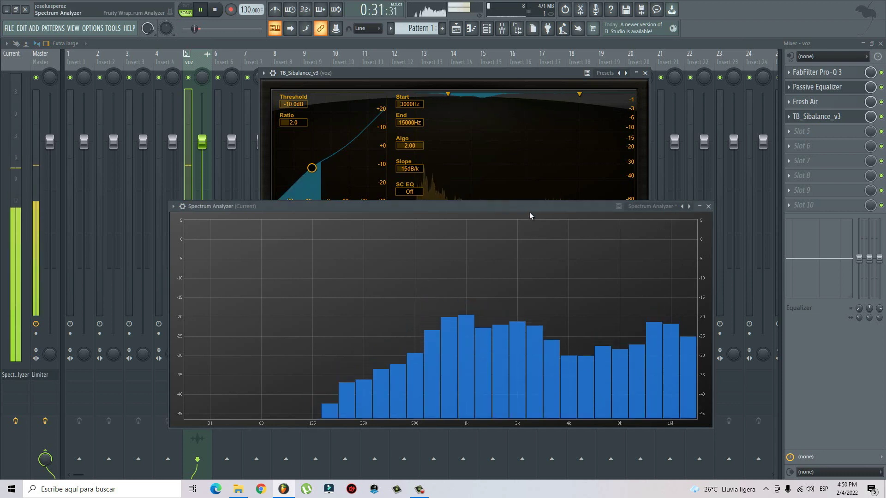
pyautogui.moveTo(530, 212); pyautogui.dragTo(533, 224)
pyautogui.press('space')
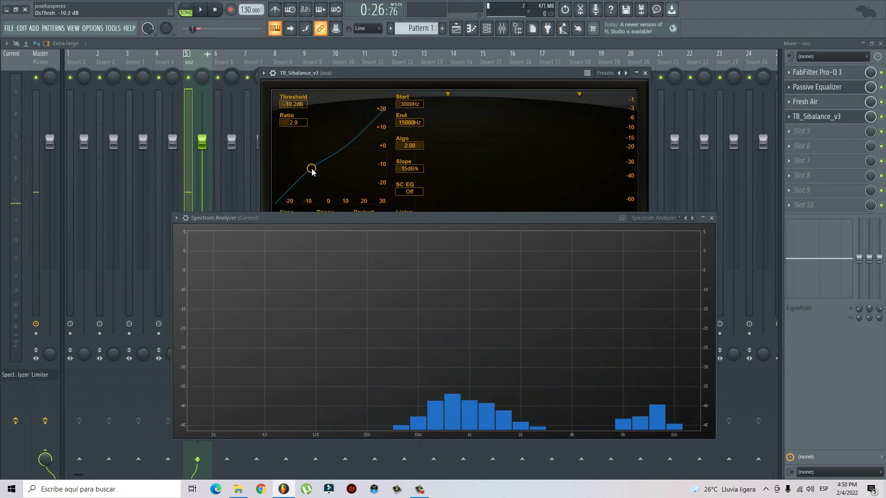
# Step: Lower the TB_Sibalance_v3 threshold to -12.0 dB, check it while the vocal plays, and close the plugin and Spectrum Analyzer windows
pyautogui.moveTo(310, 170); pyautogui.dragTo(309, 174)
pyautogui.press('space')
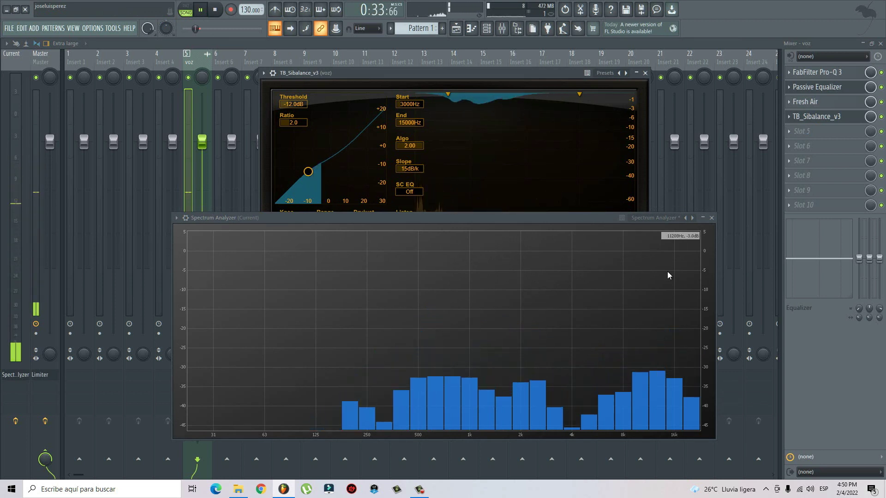
pyautogui.click(712, 218)
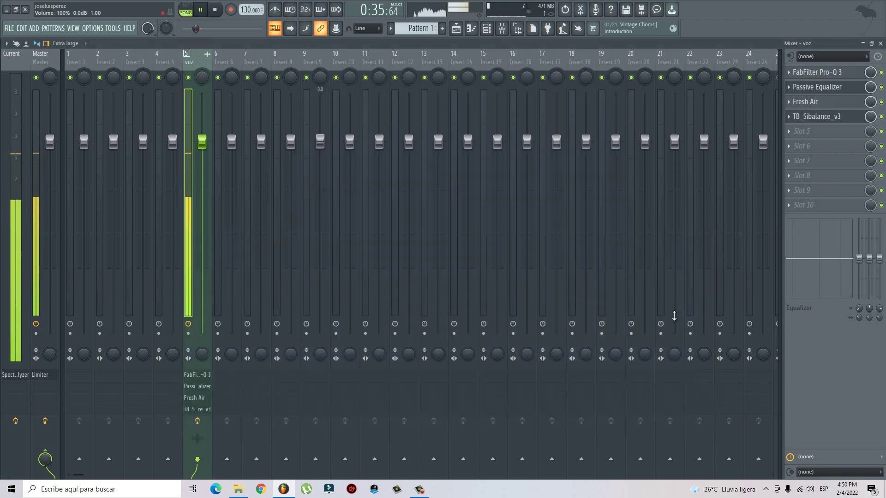
pyautogui.press('space')
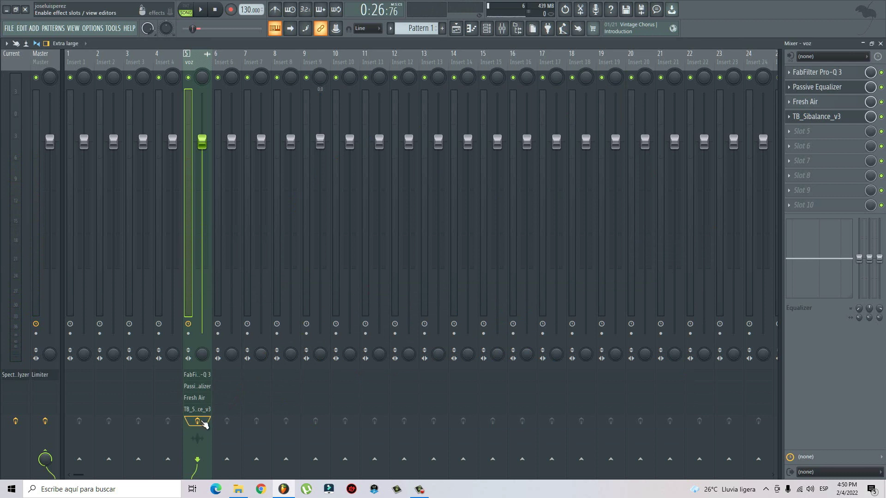
# Step: Play the vocal with the voz track's whole effects chain bypassed and enabled to compare the sound, leaving the effects enabled
pyautogui.click(204, 422)
pyautogui.press('space')
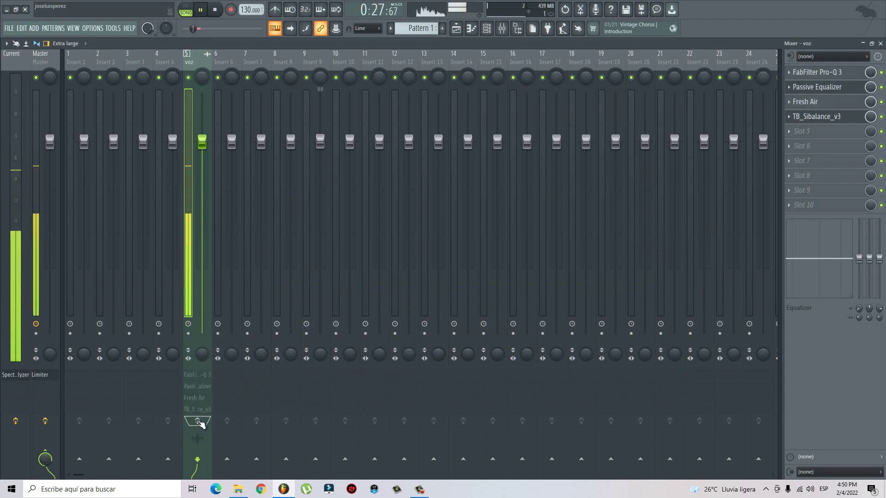
pyautogui.press('space')
pyautogui.press('space')
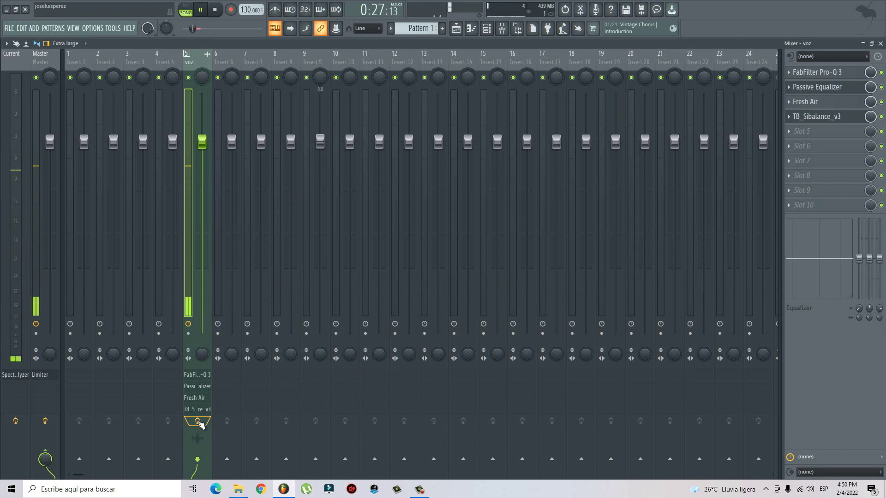
pyautogui.press('space')
pyautogui.click(201, 423)
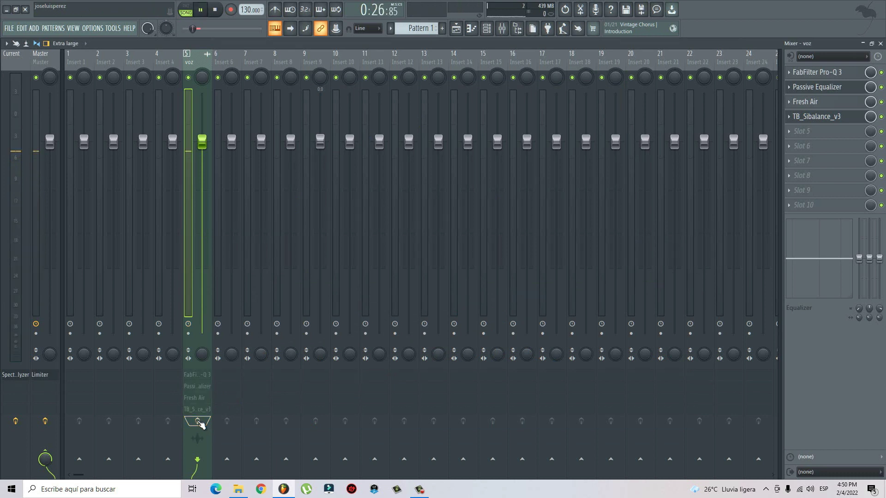
pyautogui.click(200, 423)
pyautogui.press('space')
pyautogui.press('space')
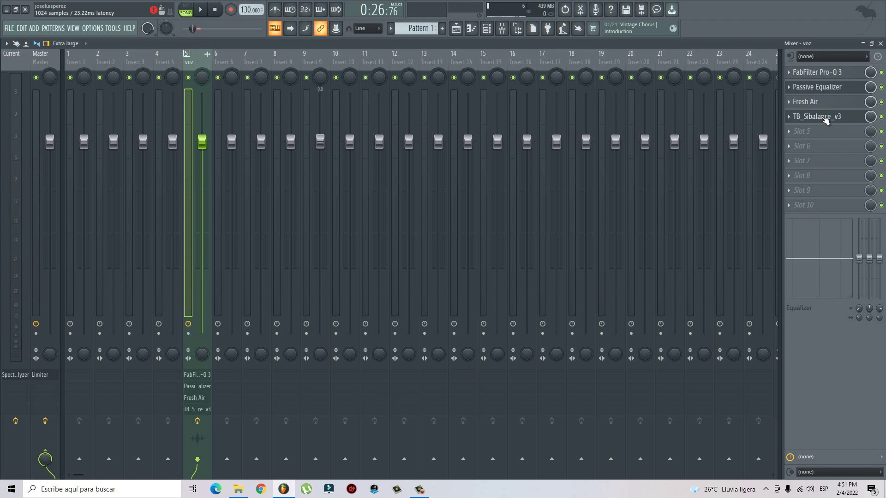
# Step: Load Tape Bus into slot 5 of the voz track and set its emphasis amount to 3.0 with the Emphasis switch on
pyautogui.click(792, 133)
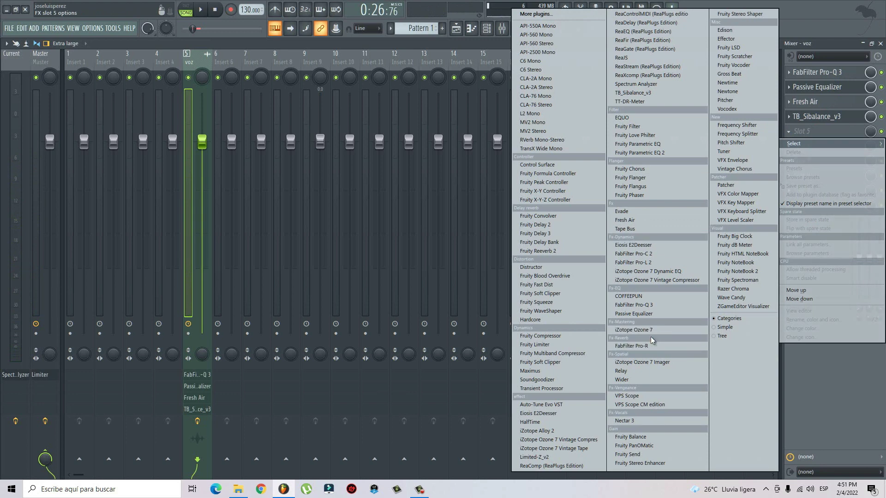
pyautogui.click(634, 229)
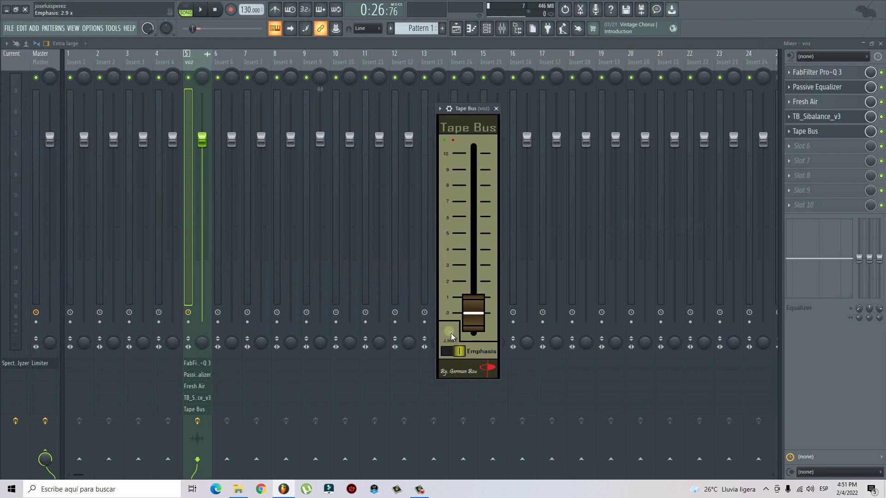
pyautogui.moveTo(450, 398)
pyautogui.mouseDown()
pyautogui.moveTo(454, 458)
pyautogui.moveTo(451, 394)
pyautogui.mouseUp()
pyautogui.click(456, 351)
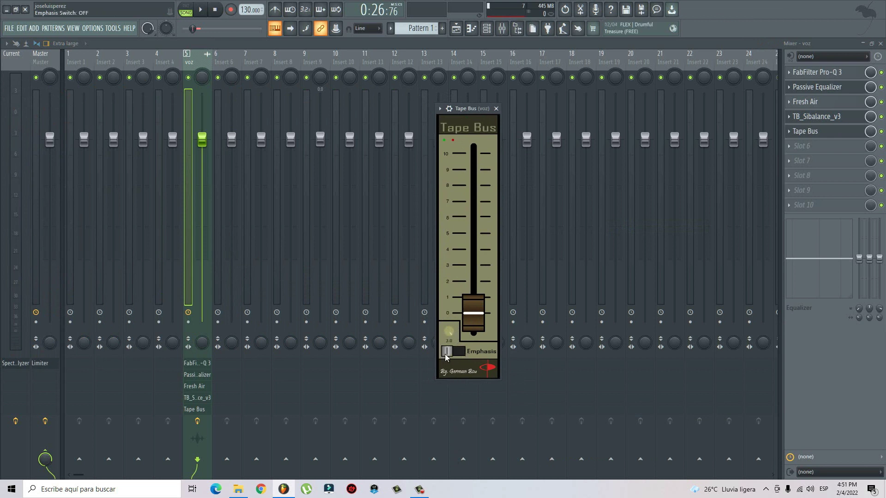
pyautogui.click(450, 353)
# Step: Detach the Tape Bus window, arrange it beside the reopened Spectrum Analyzer, and play the vocal to check its high frequencies
pyautogui.click(440, 109)
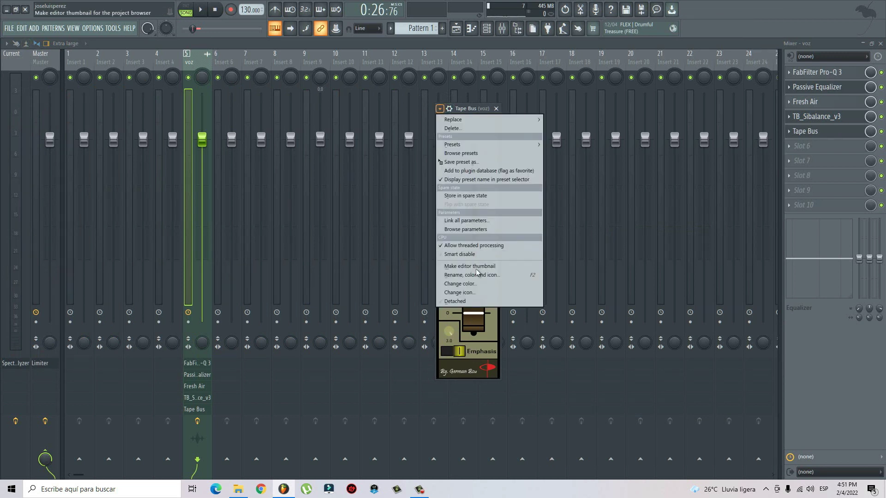
pyautogui.click(472, 301)
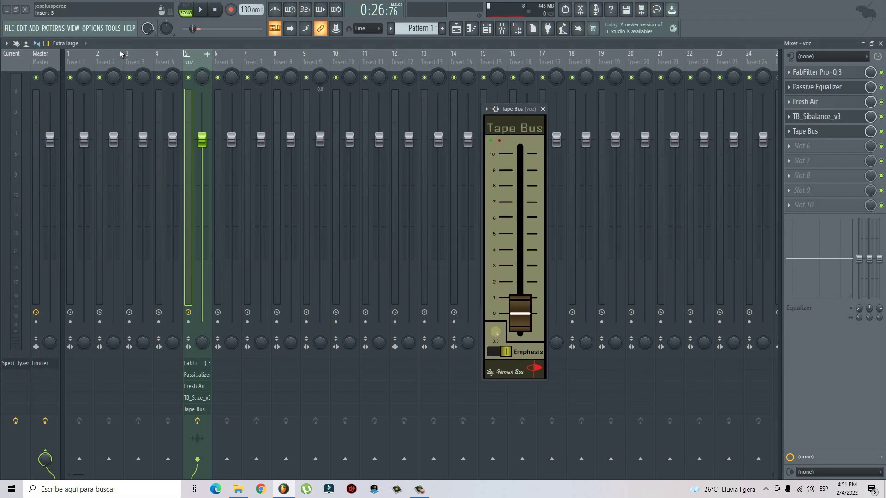
pyautogui.click(12, 53)
pyautogui.click(826, 72)
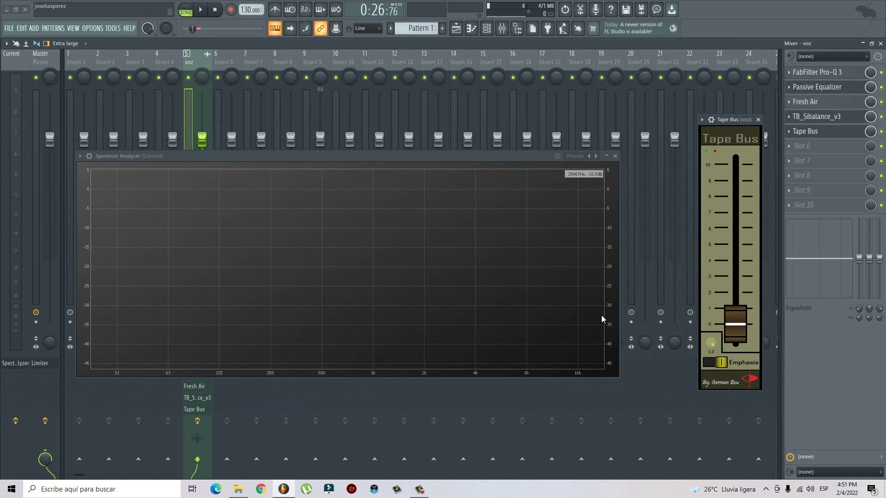
pyautogui.press('space')
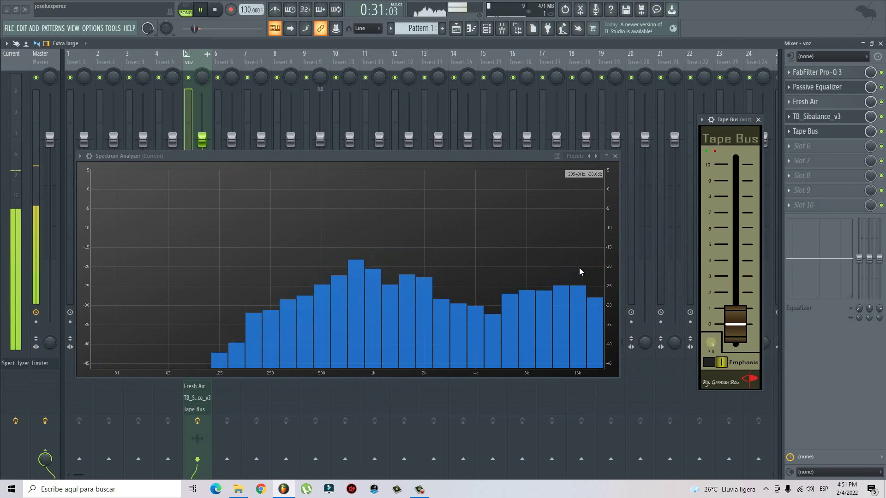
pyautogui.press('space')
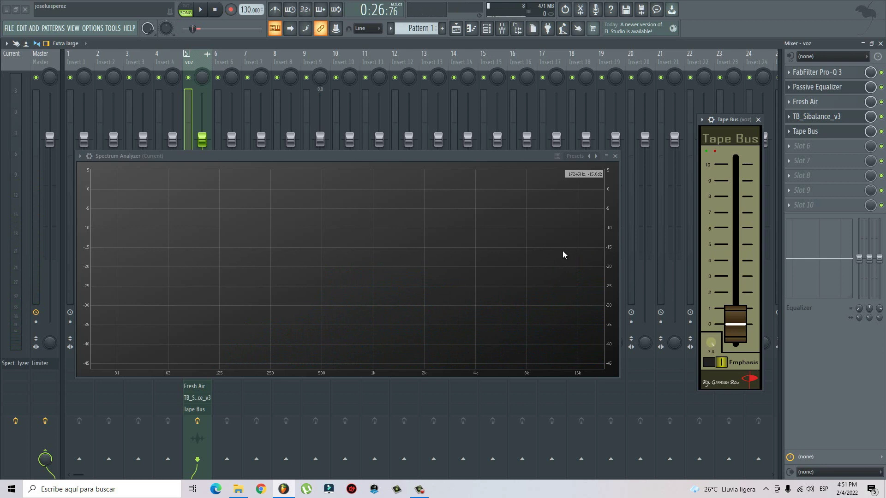
# Step: Raise the Tape Bus fader to about 4 and play the vocal to check the result in the Spectrum Analyzer
pyautogui.moveTo(734, 319); pyautogui.dragTo(742, 250)
pyautogui.press('space')
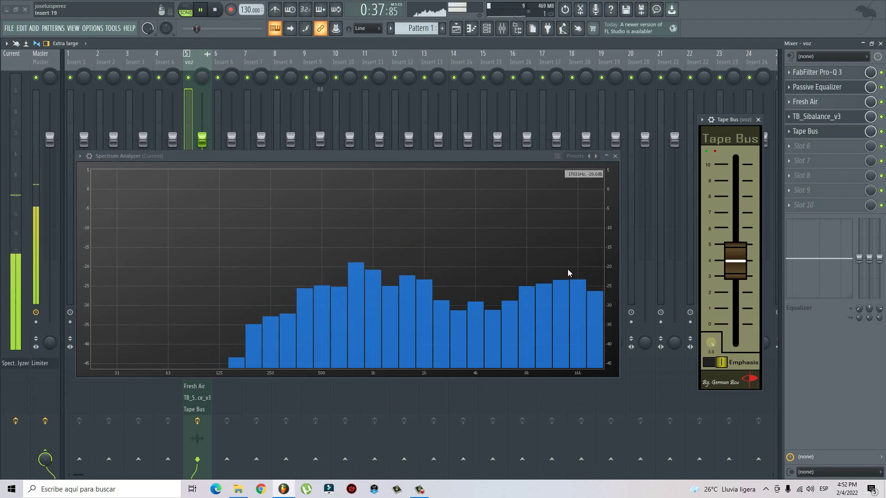
pyautogui.click(212, 10)
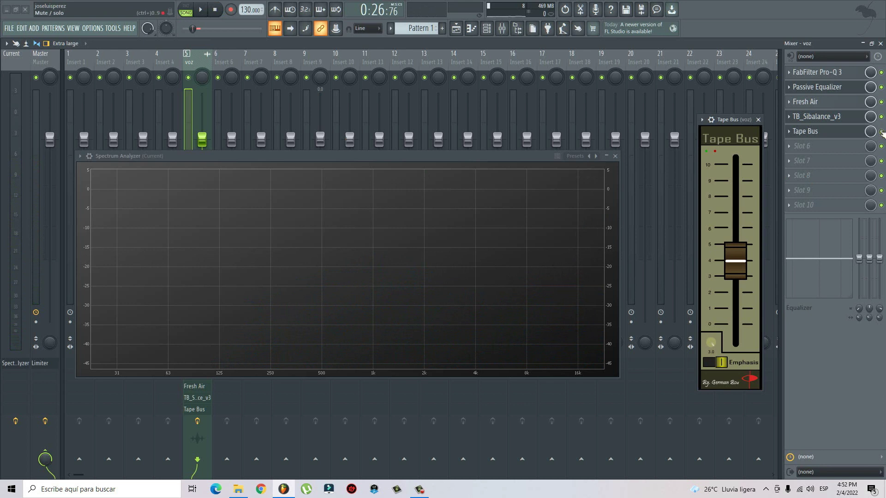
# Step: Play the vocal with Tape Bus bypassed and enabled to compare the spectrum, leaving the plugin enabled
pyautogui.press('space')
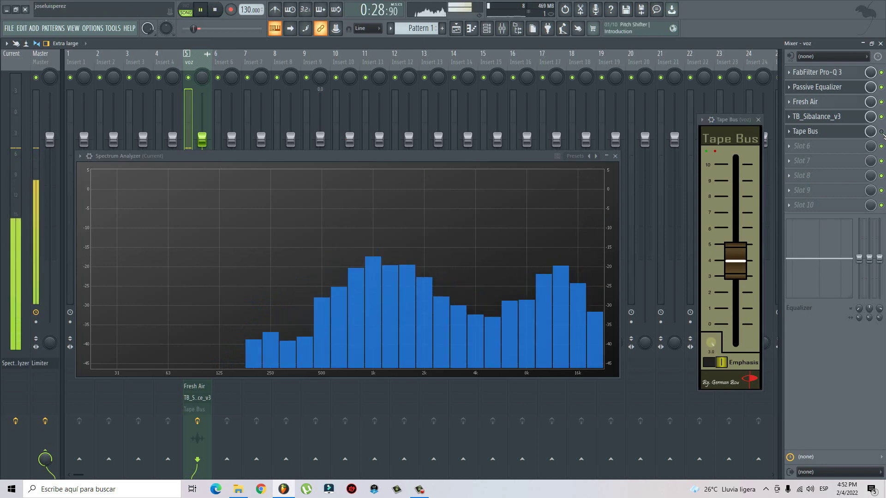
pyautogui.press('space')
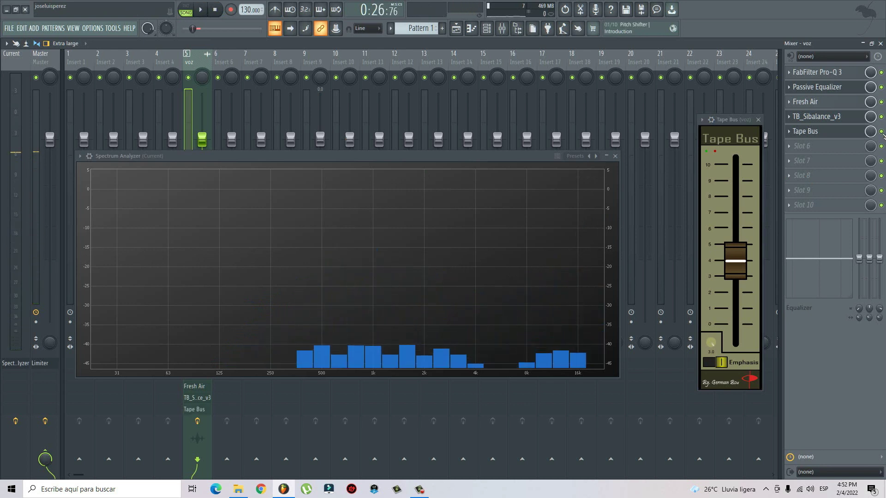
pyautogui.press('space')
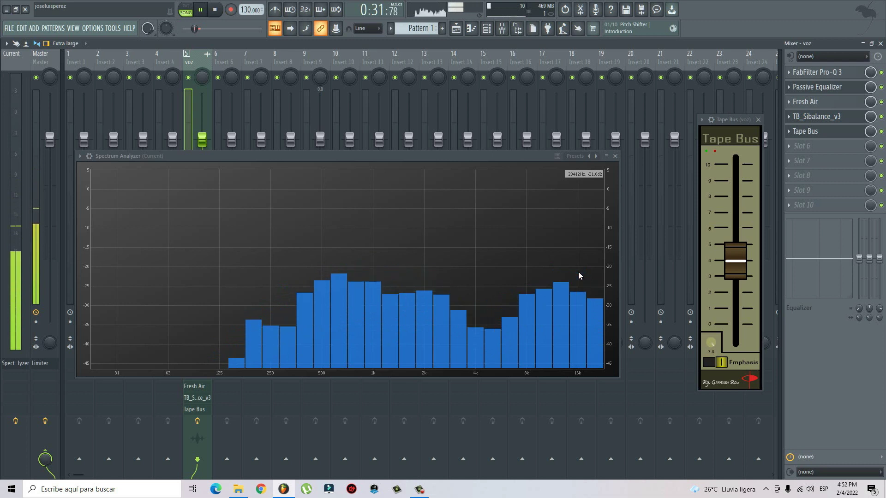
pyautogui.press('space')
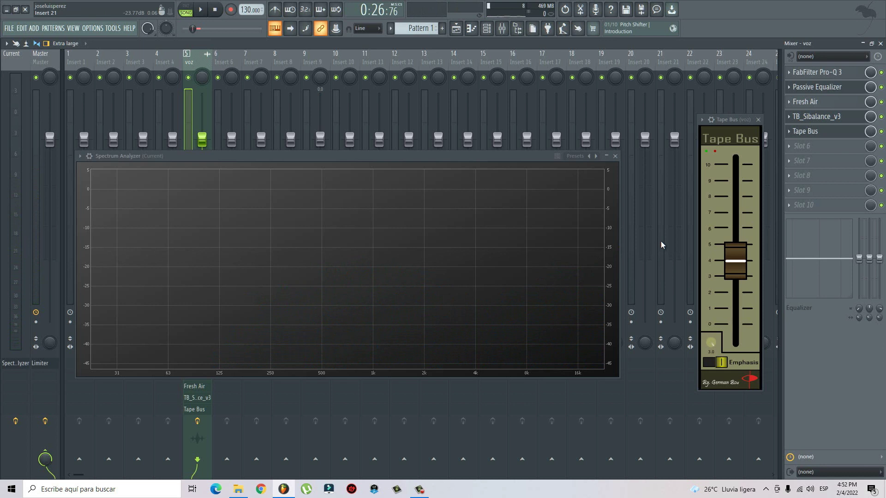
# Step: Close the Tape Bus window and center the Spectrum Analyzer over the mixer tracks
pyautogui.click(757, 119)
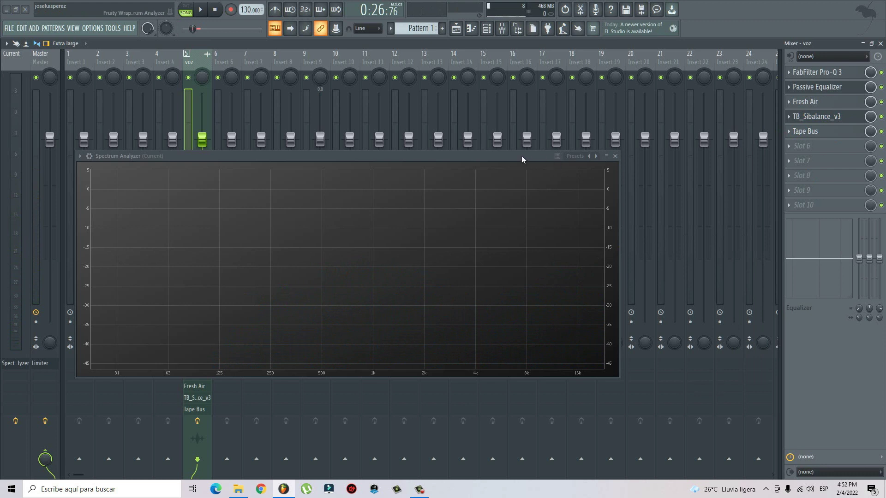
pyautogui.moveTo(521, 159); pyautogui.dragTo(615, 169)
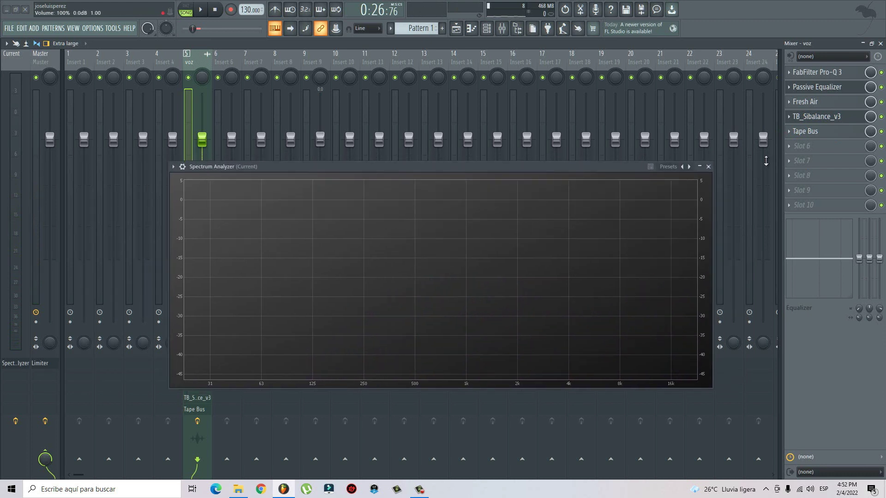
pyautogui.moveTo(542, 167); pyautogui.dragTo(541, 158)
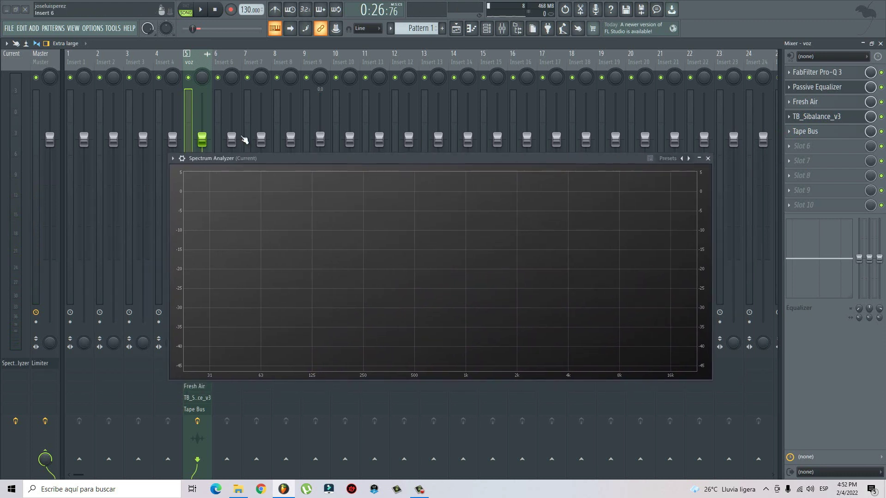
pyautogui.click(419, 490)
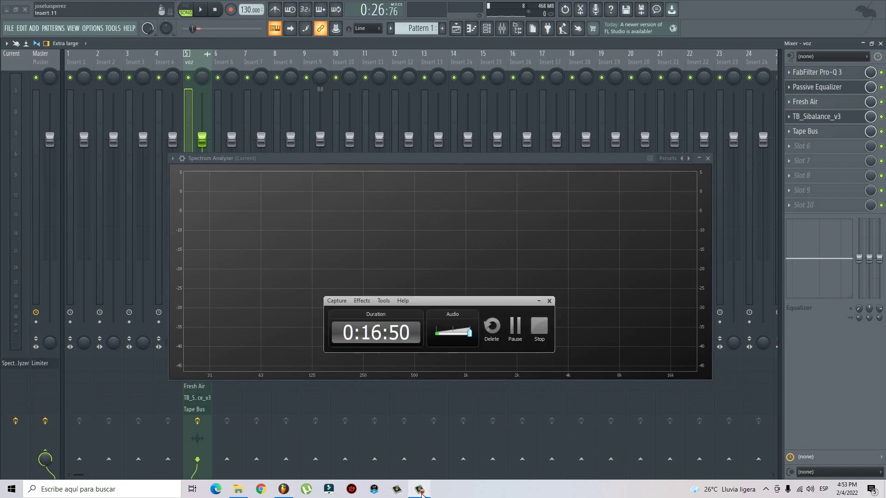
# Step: Select the Current mixer track and load VPS Scope CM edition into its second effect slot
pyautogui.click(420, 490)
pyautogui.click(5, 55)
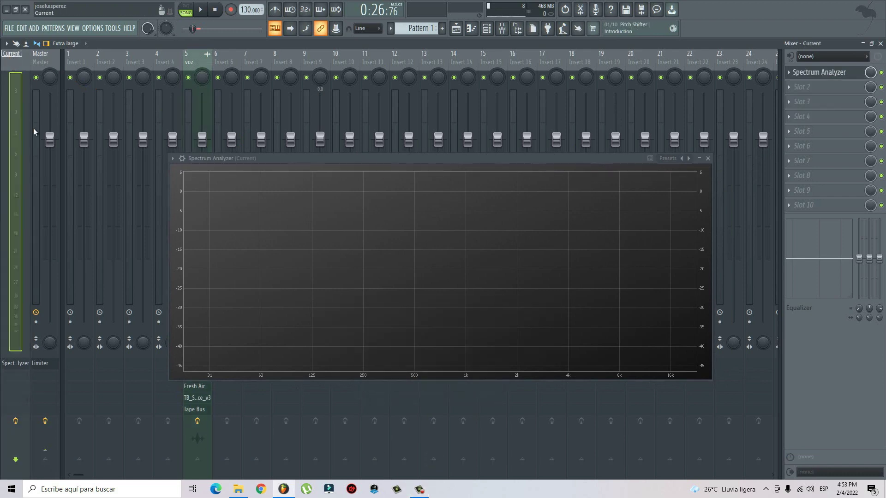
pyautogui.moveTo(623, 158); pyautogui.dragTo(610, 140)
pyautogui.click(788, 87)
pyautogui.click(662, 409)
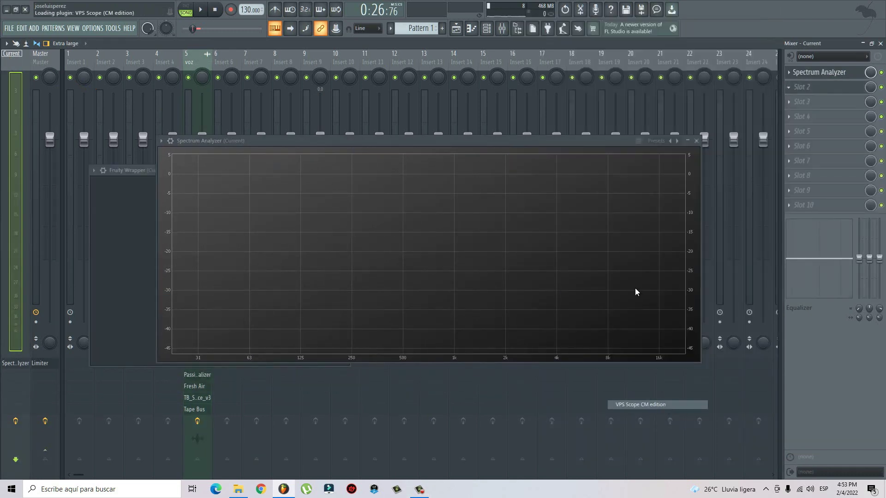
# Step: Close the Spectrum Analyzer, reopen VPS Scope CM edition and center its window over the mixer tracks
pyautogui.moveTo(541, 144); pyautogui.dragTo(585, 170)
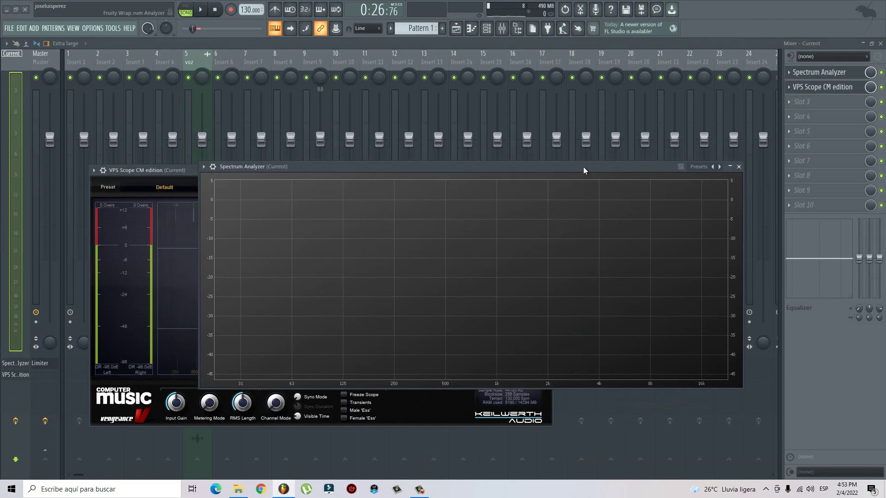
pyautogui.moveTo(678, 168); pyautogui.dragTo(761, 266)
pyautogui.click(825, 266)
pyautogui.click(548, 170)
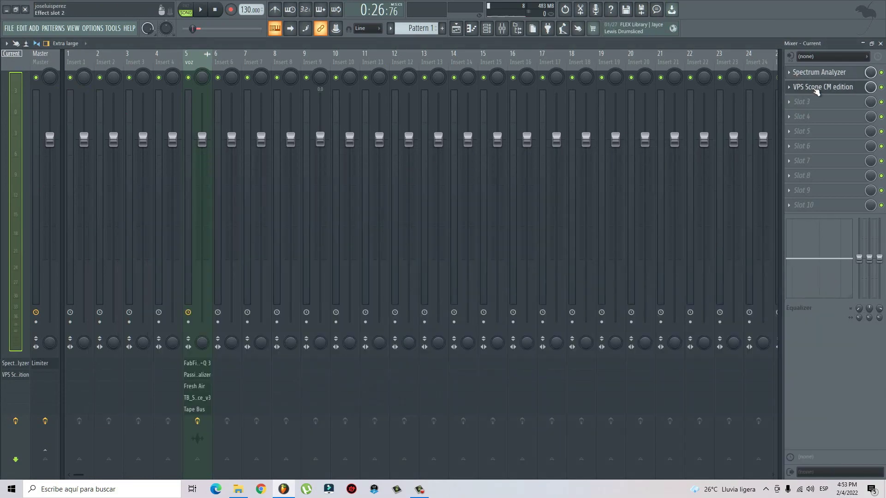
pyautogui.click(822, 86)
pyautogui.moveTo(485, 171); pyautogui.dragTo(571, 128)
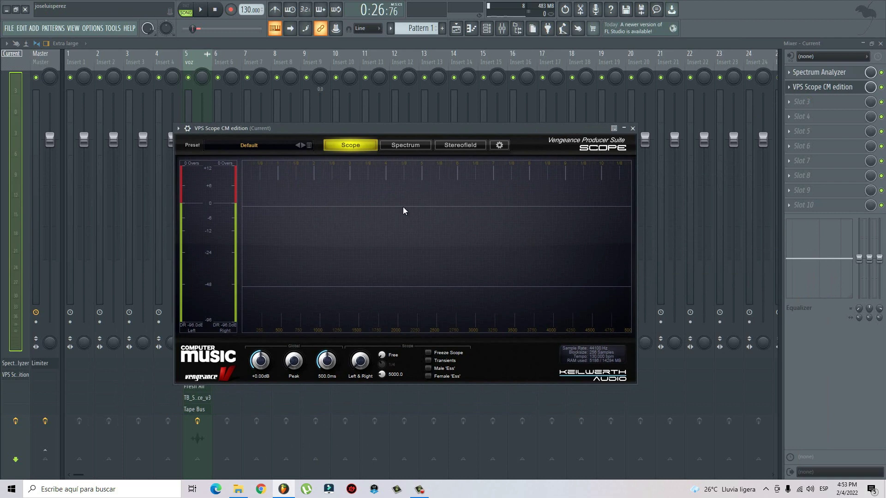
# Step: Play the vocal while viewing VPS Scope's Spectrum and Stereofield displays, and return to the Scope display
pyautogui.click(408, 144)
pyautogui.press('space')
pyautogui.click(466, 144)
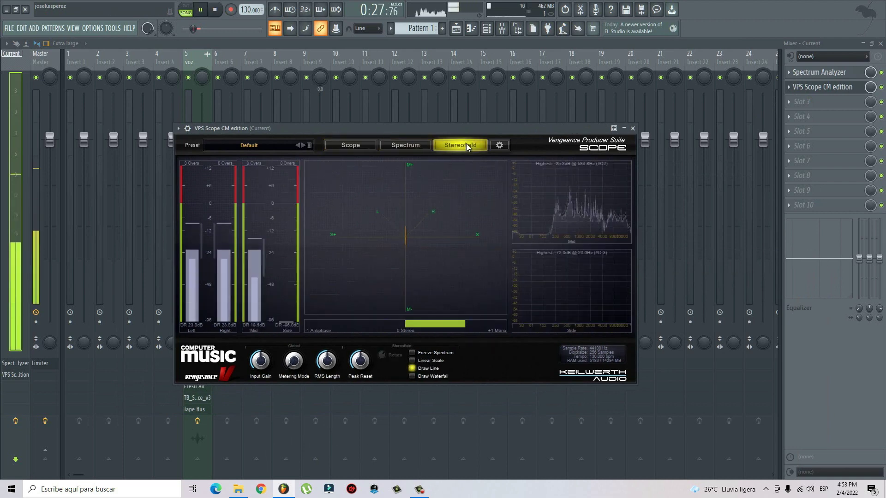
pyautogui.press('space')
pyautogui.click(360, 146)
# Step: Detach the VPS Scope window, play the vocal through it and freeze the captured waveform
pyautogui.moveTo(300, 129); pyautogui.dragTo(293, 119)
pyautogui.click(172, 119)
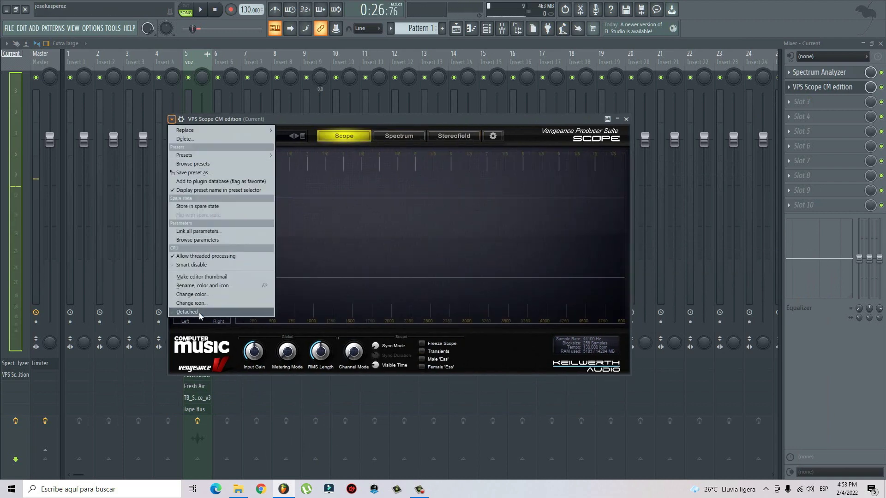
pyautogui.click(187, 312)
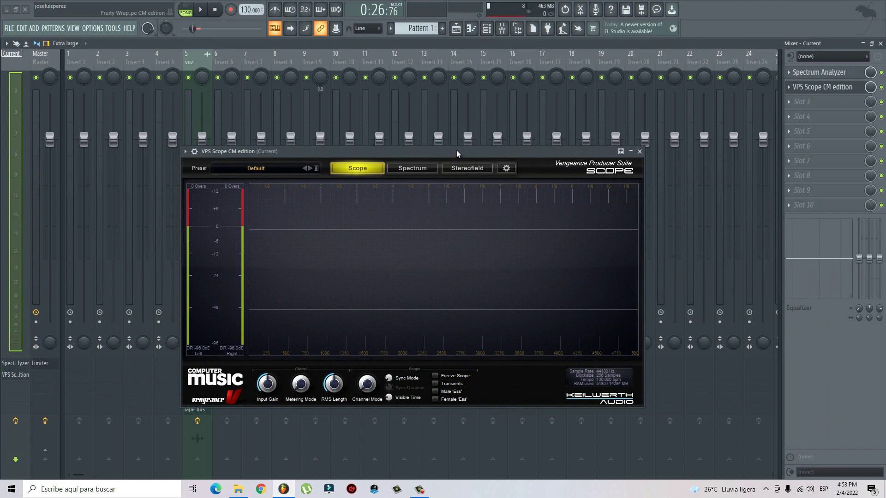
pyautogui.press('space')
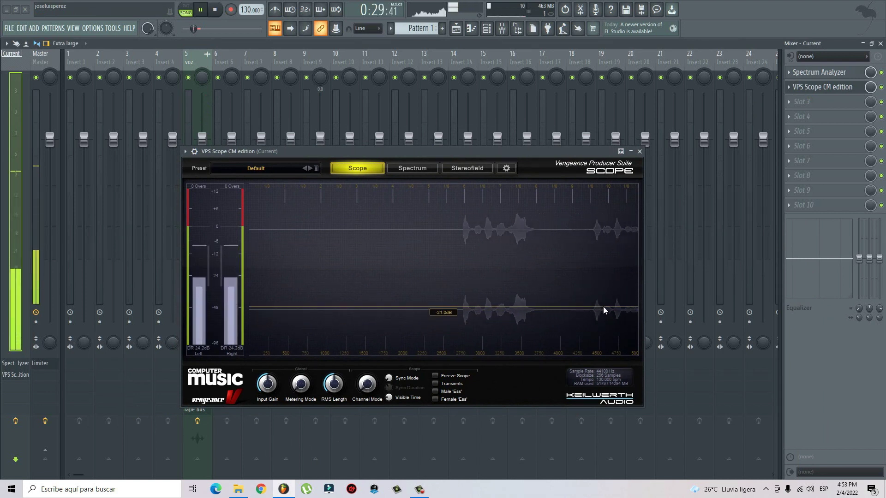
pyautogui.press('space')
pyautogui.click(435, 375)
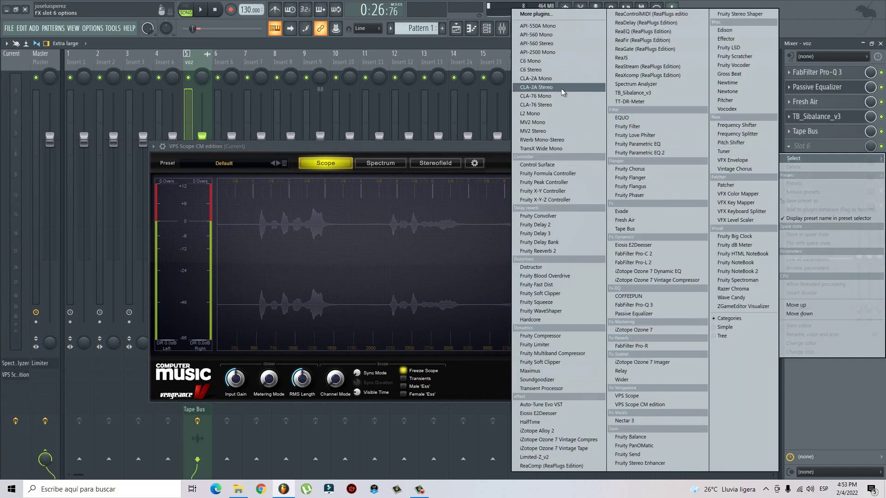
# Step: Load MV2 Mono into the sixth slot of the voz track and arrange its window beside VPS Scope
pyautogui.click(553, 122)
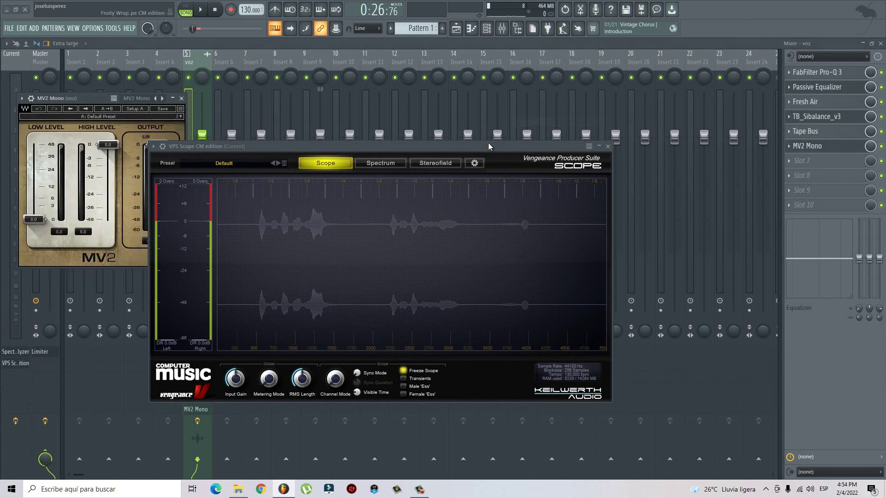
pyautogui.moveTo(492, 145); pyautogui.dragTo(615, 137)
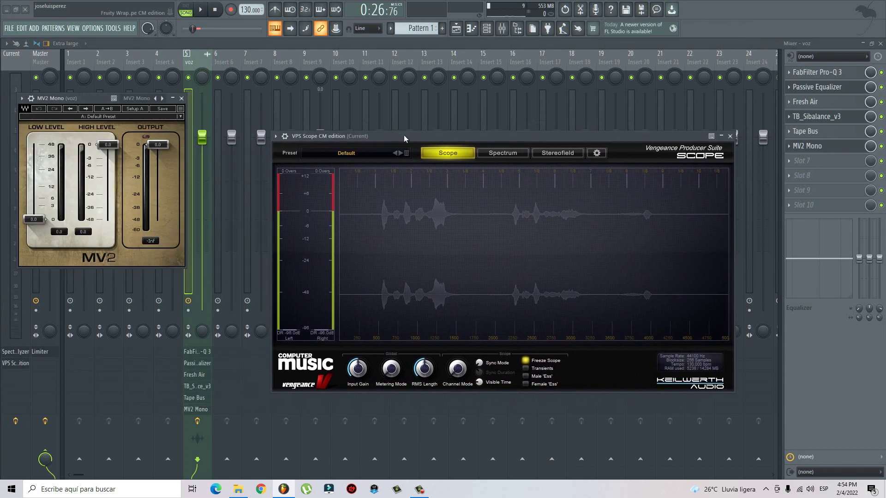
pyautogui.moveTo(404, 135); pyautogui.dragTo(502, 105)
pyautogui.moveTo(106, 101); pyautogui.dragTo(242, 143)
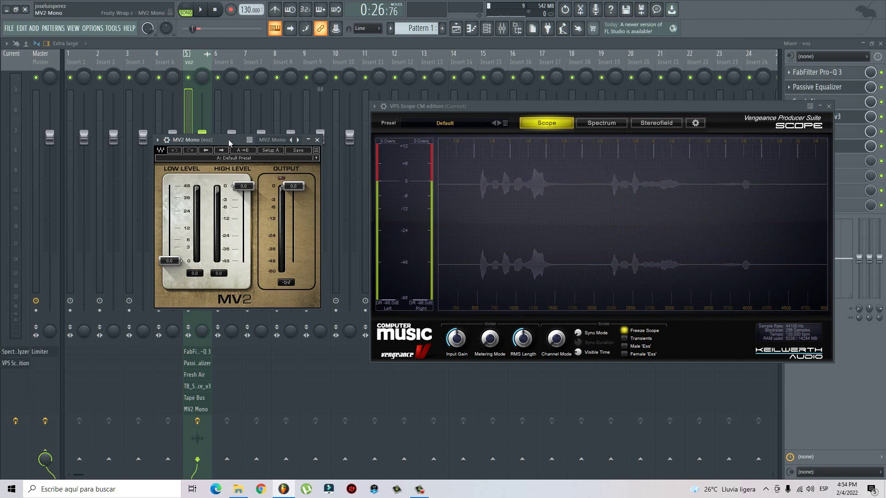
# Step: Set MV2 Mono's High Level to -11.0 dB, unfreeze the scope and play the vocal to check the compression
pyautogui.moveTo(242, 187); pyautogui.dragTo(245, 226)
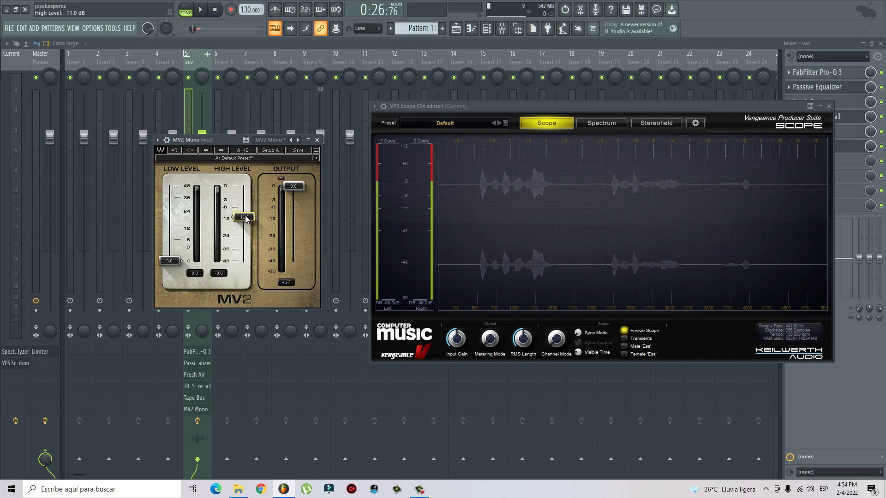
pyautogui.moveTo(245, 218); pyautogui.dragTo(245, 217)
pyautogui.click(625, 332)
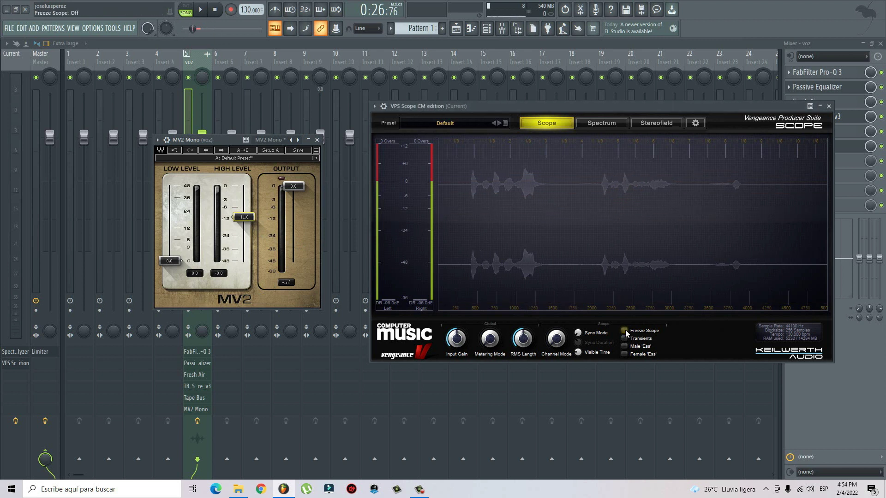
pyautogui.click(202, 14)
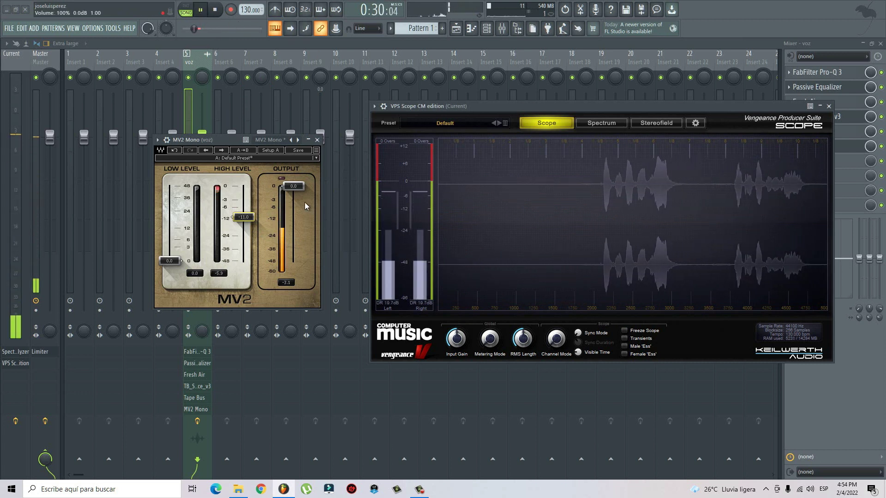
pyautogui.click(215, 10)
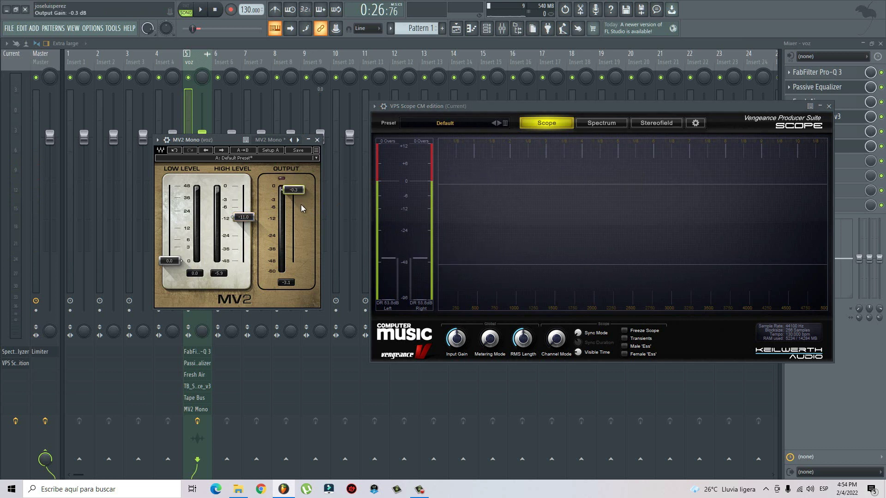
# Step: Lower MV2 Mono's output to -5.9 dB while playing the vocal
pyautogui.press('space')
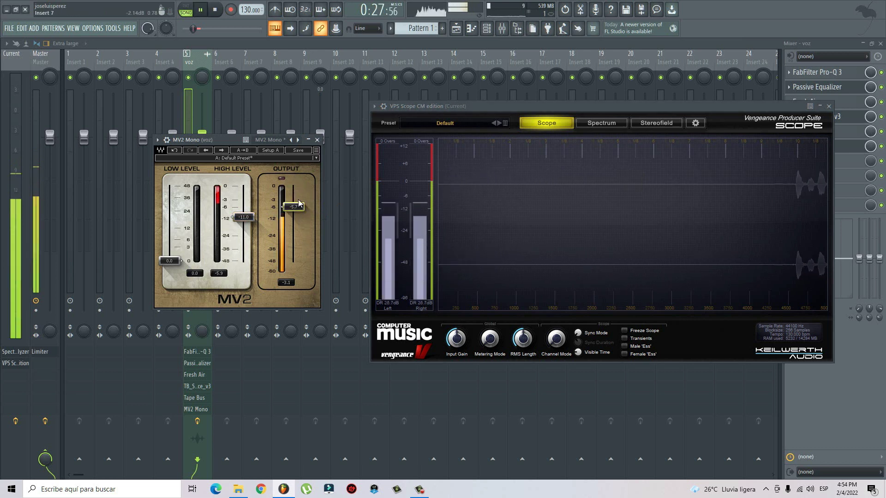
pyautogui.moveTo(298, 202); pyautogui.dragTo(300, 211)
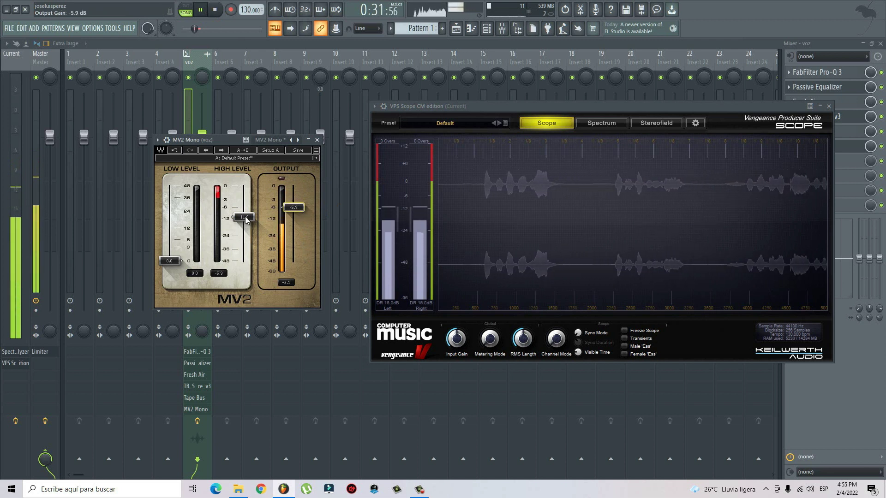
pyautogui.press('space')
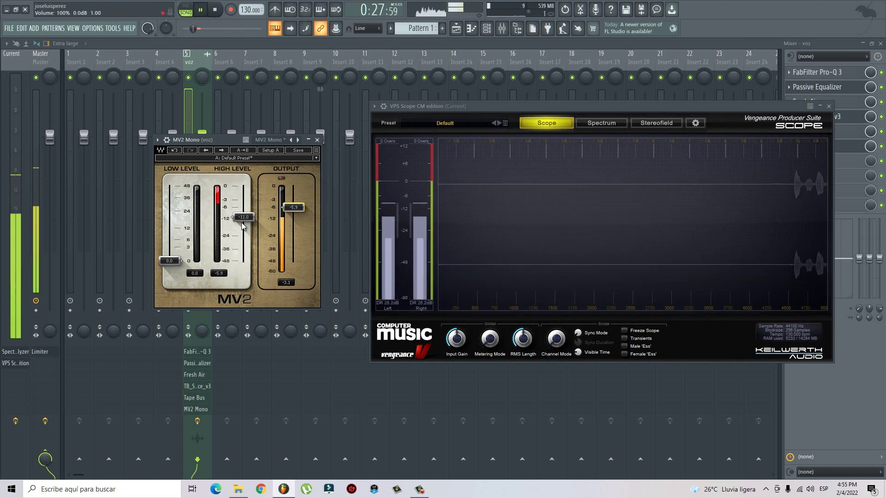
# Step: Set MV2 Mono's High Level to -15.5 dB and raise its Low Level to about 5 dB, checking by playing the vocal
pyautogui.moveTo(247, 221); pyautogui.dragTo(259, 254)
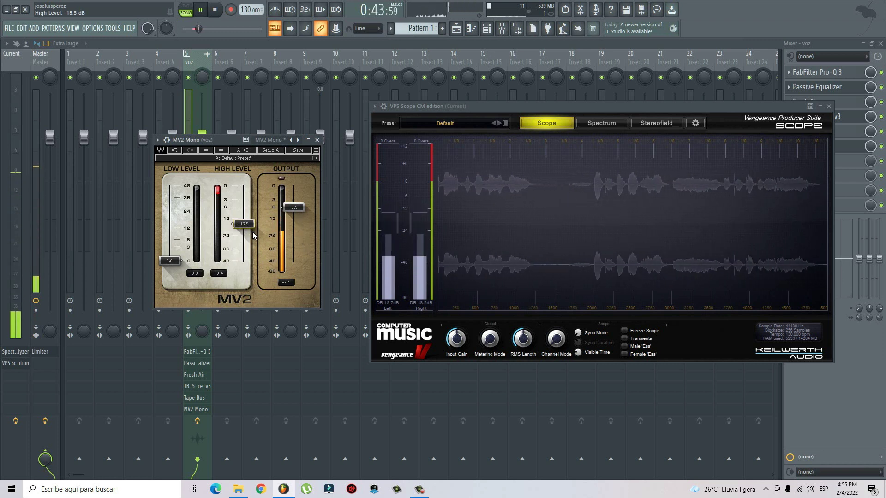
pyautogui.press('space')
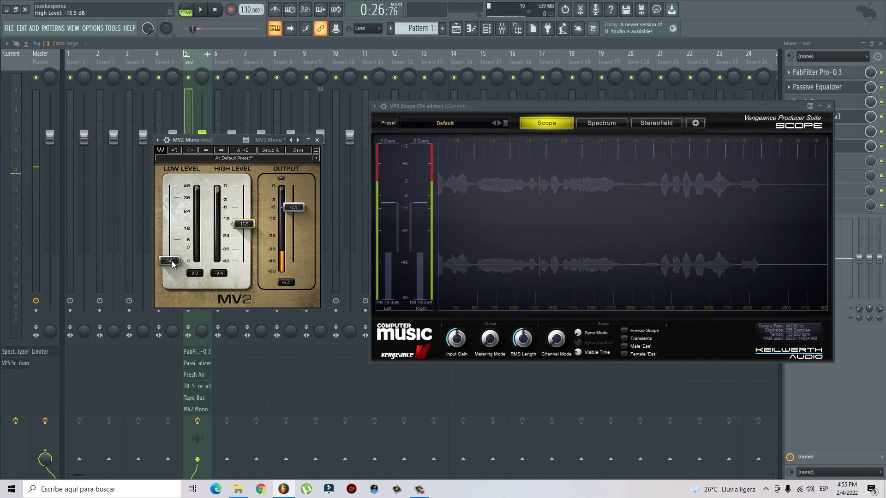
pyautogui.moveTo(176, 263); pyautogui.dragTo(176, 214)
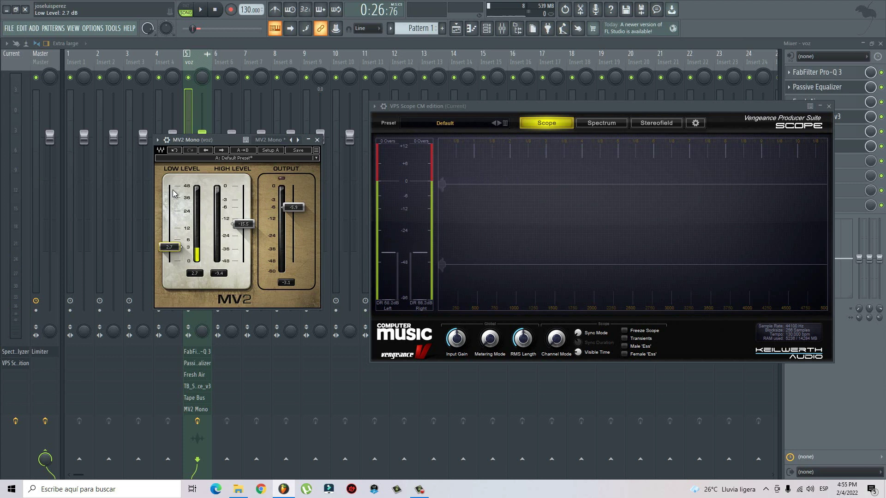
pyautogui.moveTo(175, 162); pyautogui.dragTo(176, 154)
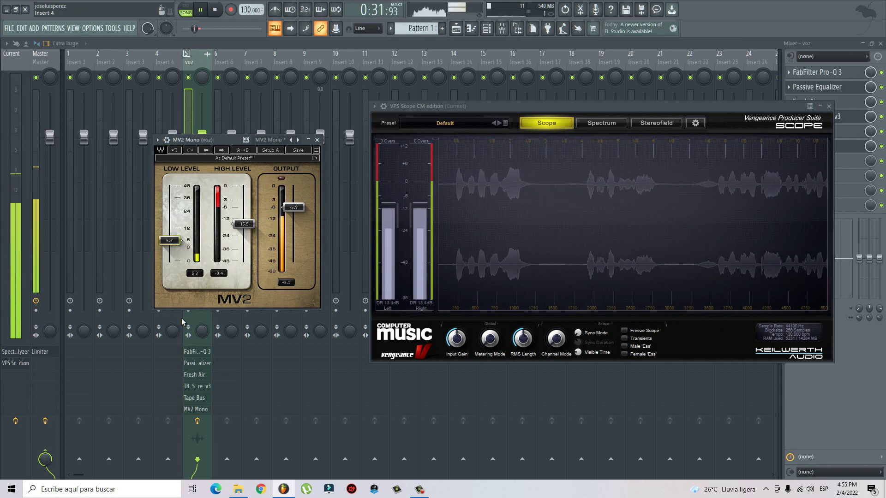
pyautogui.press('space')
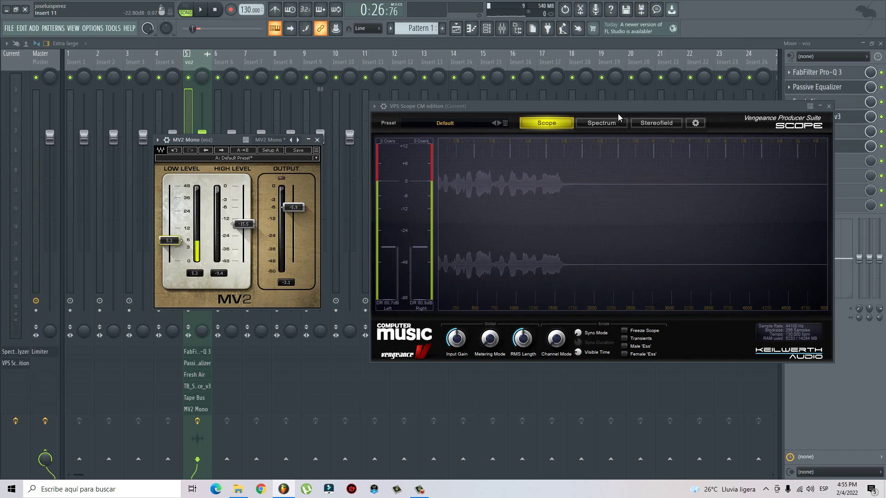
# Step: Center VPS Scope without the MV2 window and play the vocal with MV2 Mono bypassed and enabled to compare waveforms
pyautogui.moveTo(618, 108); pyautogui.dragTo(599, 133)
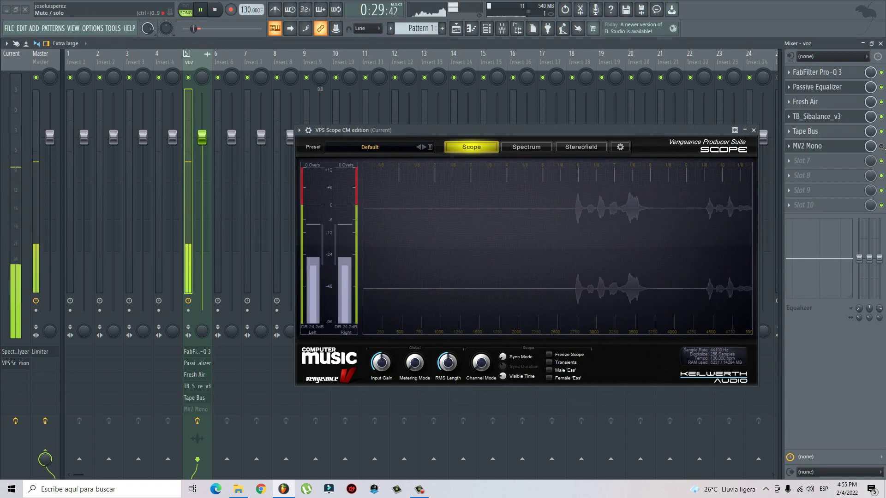
pyautogui.press('space')
pyautogui.press('space')
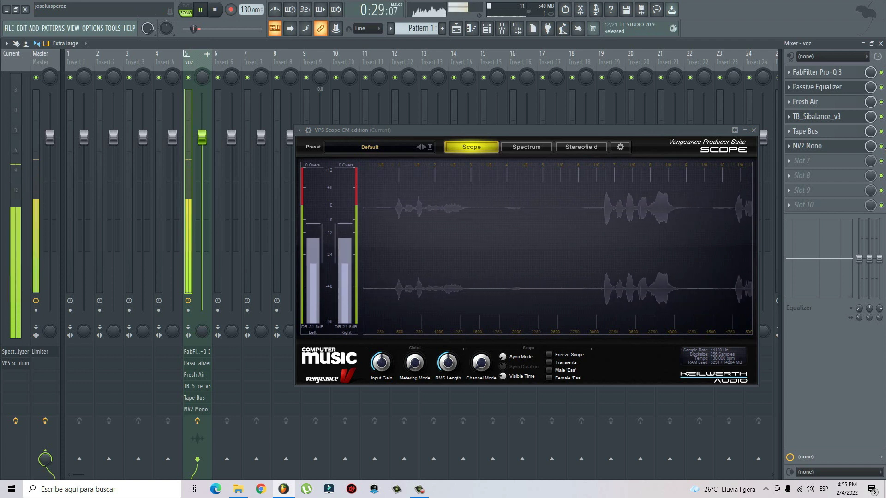
pyautogui.press('space')
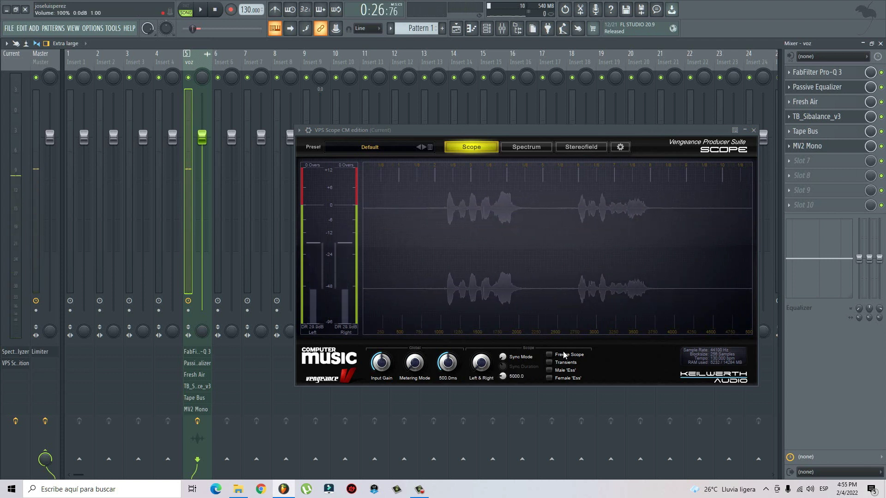
# Step: Freeze the scope to examine the compressed waveform, unfreeze it and play the vocal again
pyautogui.click(549, 355)
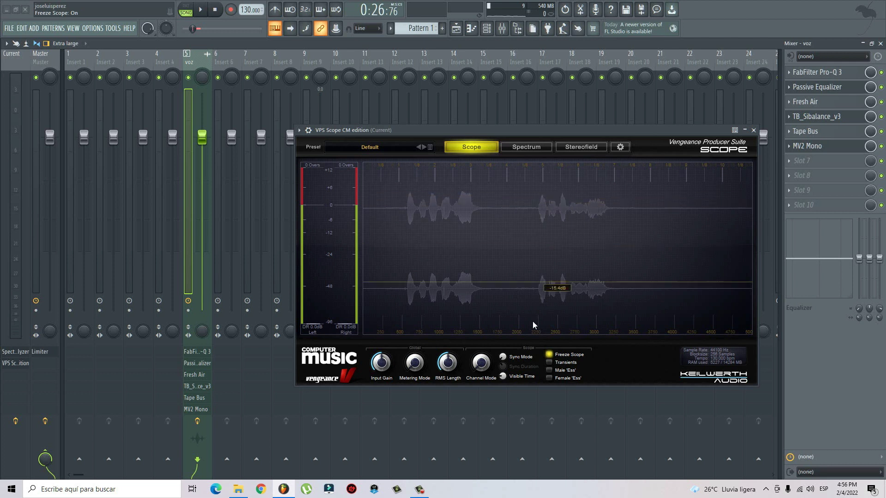
pyautogui.click(557, 357)
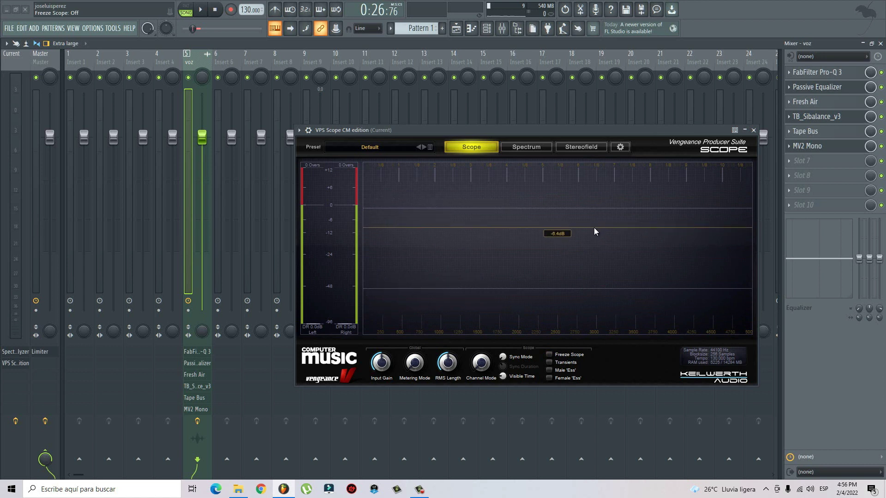
pyautogui.press('space')
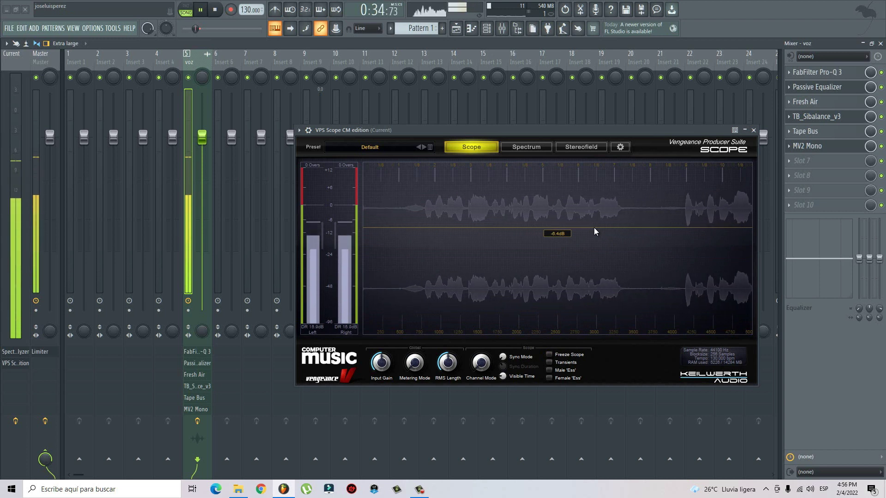
pyautogui.press('space')
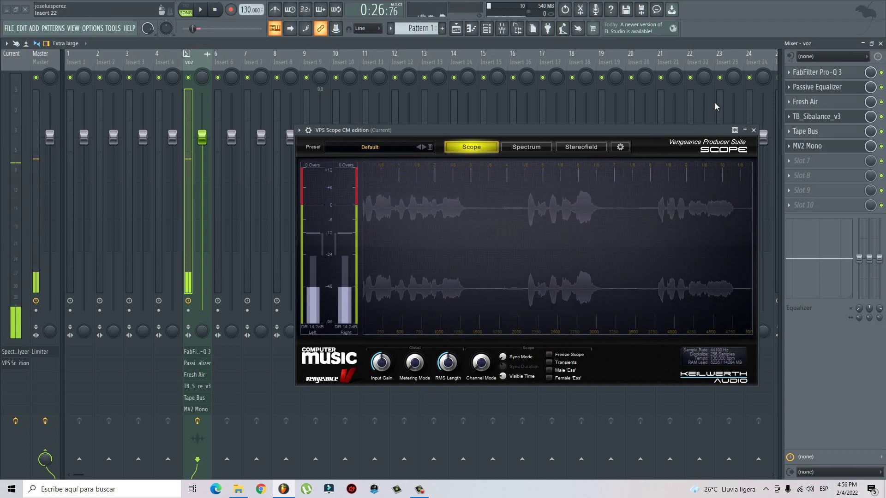
# Step: Shift MV2 Mono down one slot on the voz track and insert CLA-2A Mono in the freed slot 6
pyautogui.moveTo(706, 130); pyautogui.dragTo(640, 136)
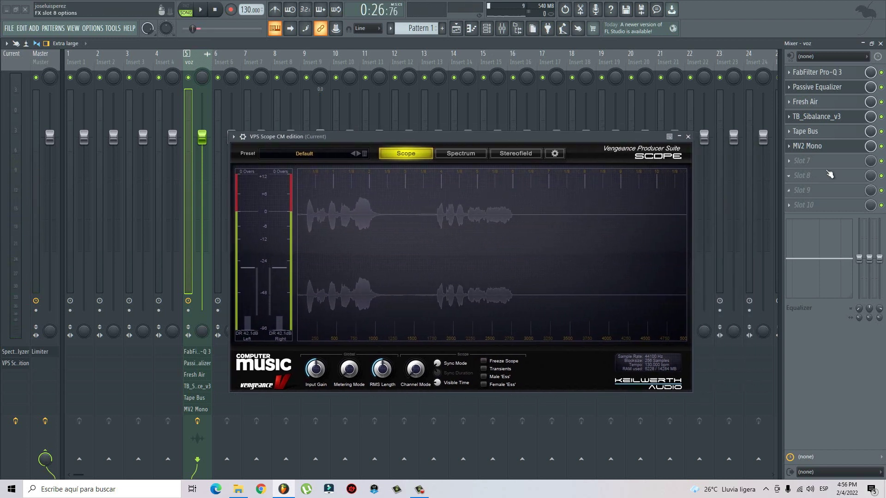
pyautogui.scroll(-1, 815, 149)
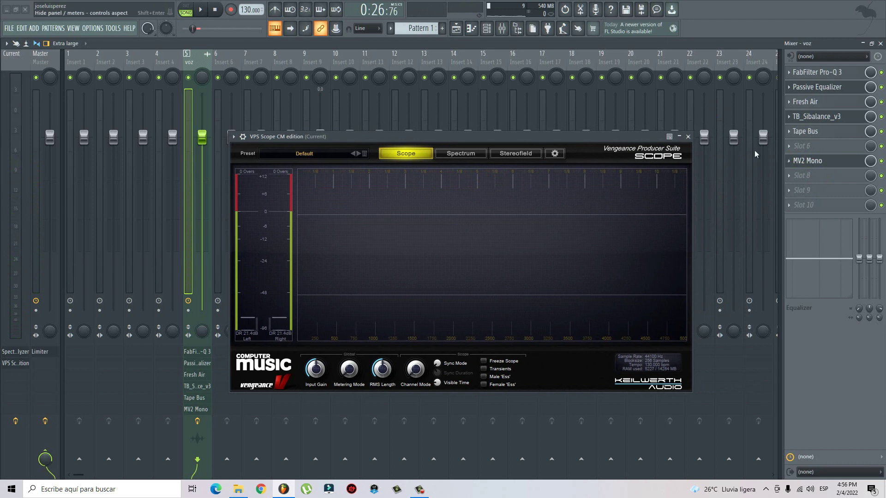
pyautogui.click(801, 146)
pyautogui.moveTo(793, 159)
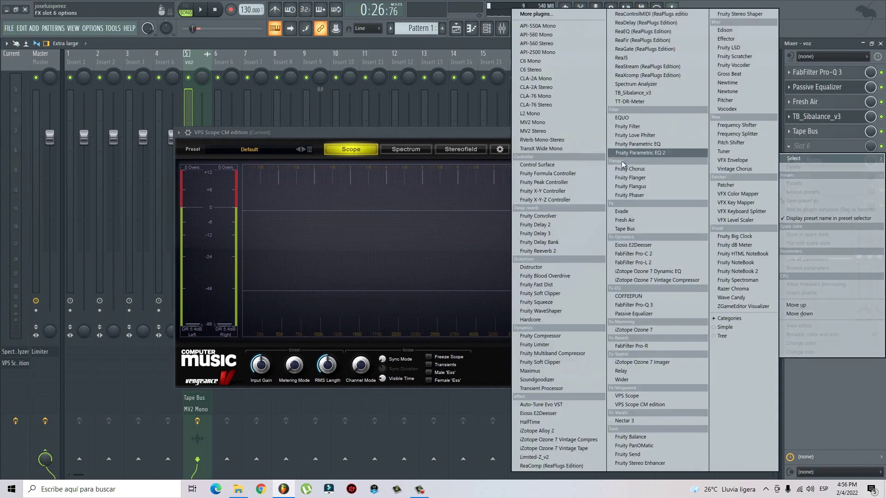
pyautogui.click(558, 78)
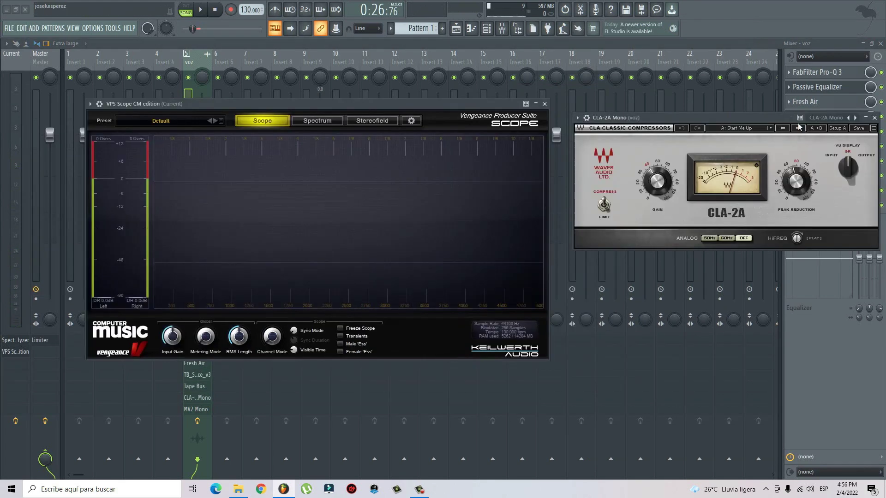
# Step: Lower CLA-2A Mono's Gain to 32.64 while playing the vocal, placing its window beside VPS Scope
pyautogui.moveTo(665, 192); pyautogui.dragTo(667, 197)
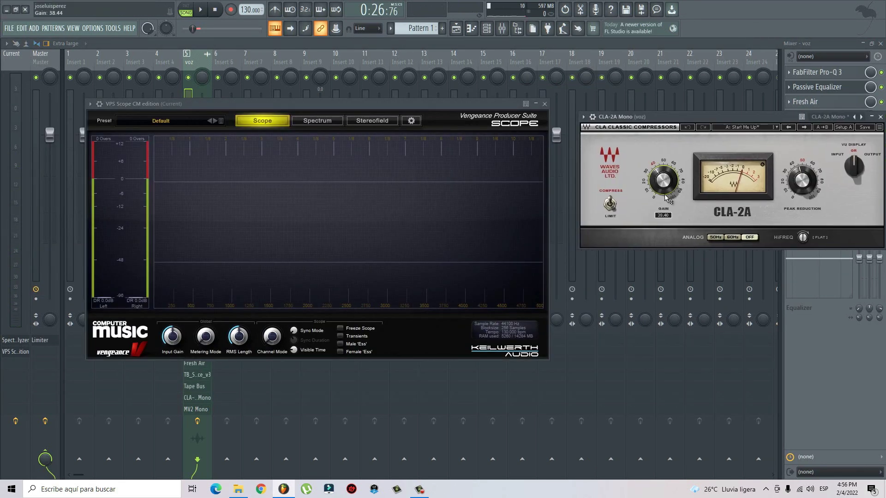
pyautogui.moveTo(671, 250); pyautogui.dragTo(674, 274)
pyautogui.moveTo(727, 122); pyautogui.dragTo(704, 137)
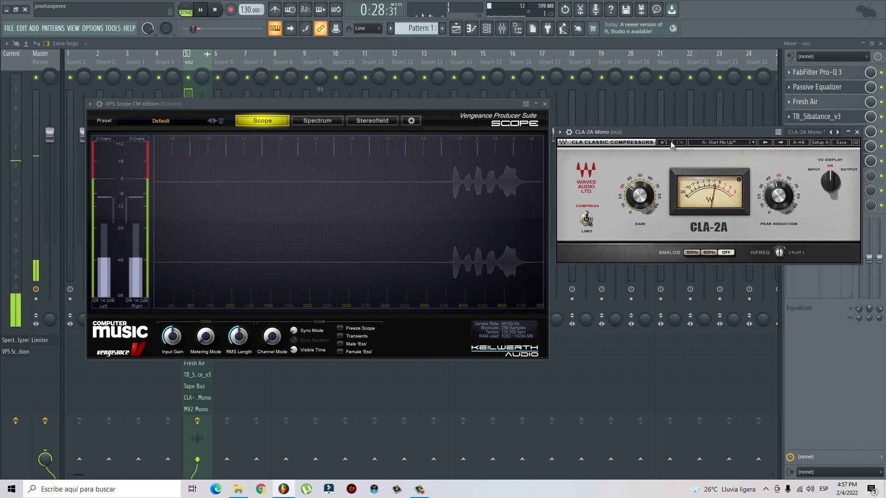
pyautogui.moveTo(636, 196); pyautogui.dragTo(635, 200)
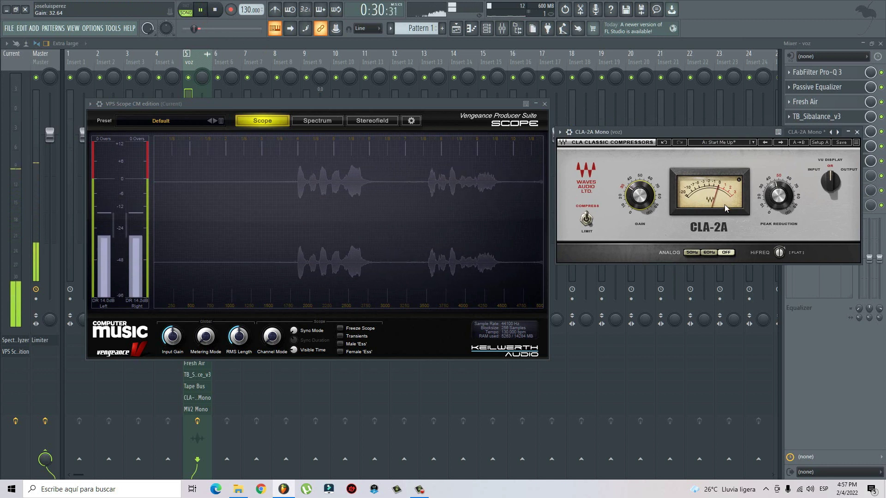
pyautogui.press('space')
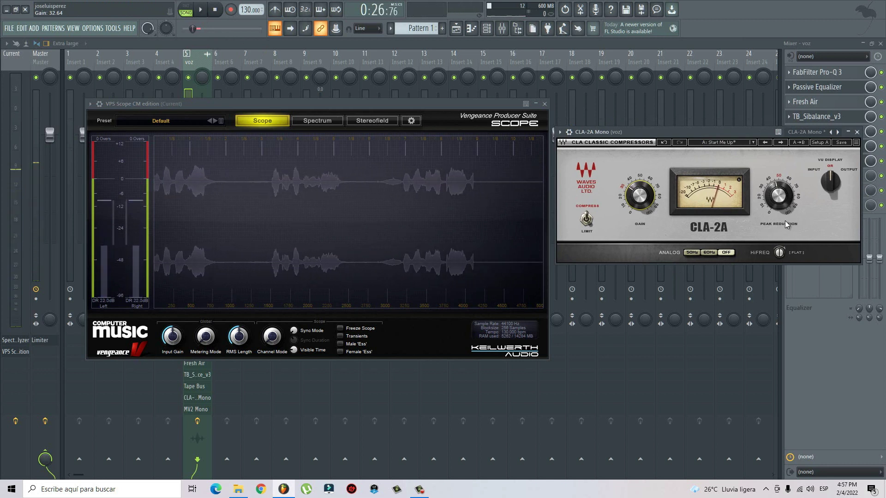
# Step: Set CLA-2A Mono's Peak Reduction to 59.68 and its Gain to 36.52 while playing the vocal
pyautogui.moveTo(780, 199); pyautogui.dragTo(779, 143)
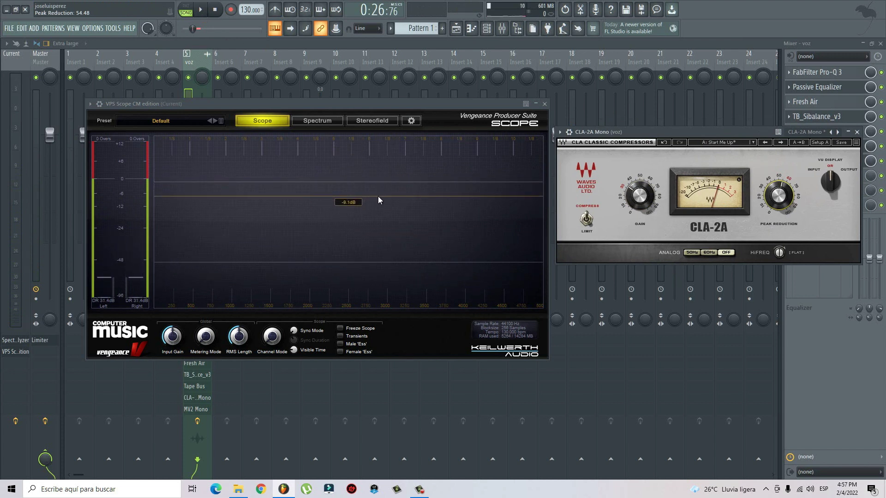
pyautogui.press('space')
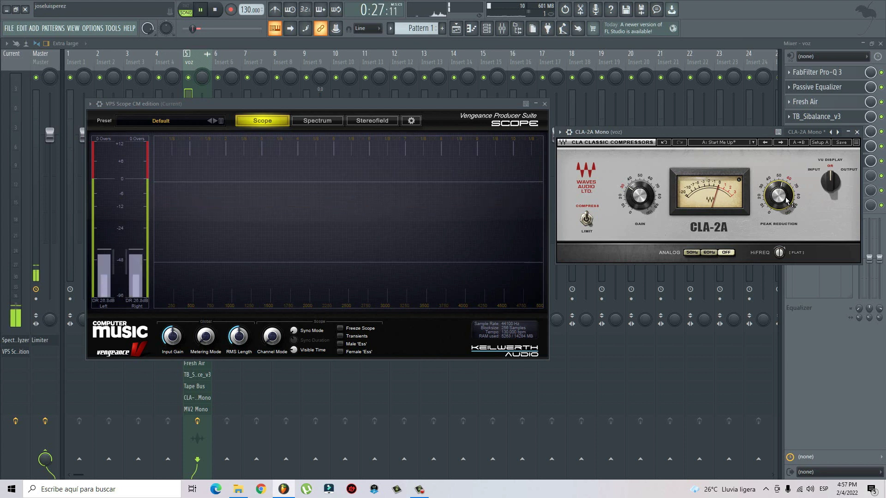
pyautogui.moveTo(778, 196); pyautogui.dragTo(778, 165)
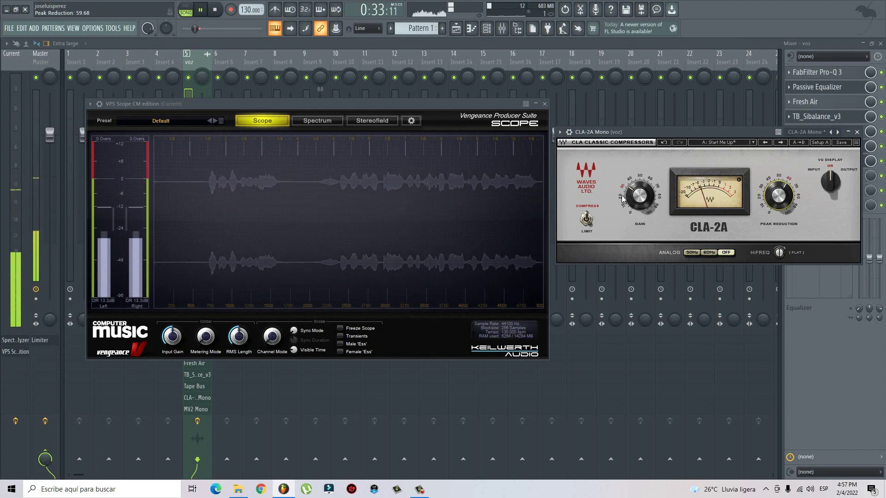
pyautogui.moveTo(636, 186); pyautogui.dragTo(632, 125)
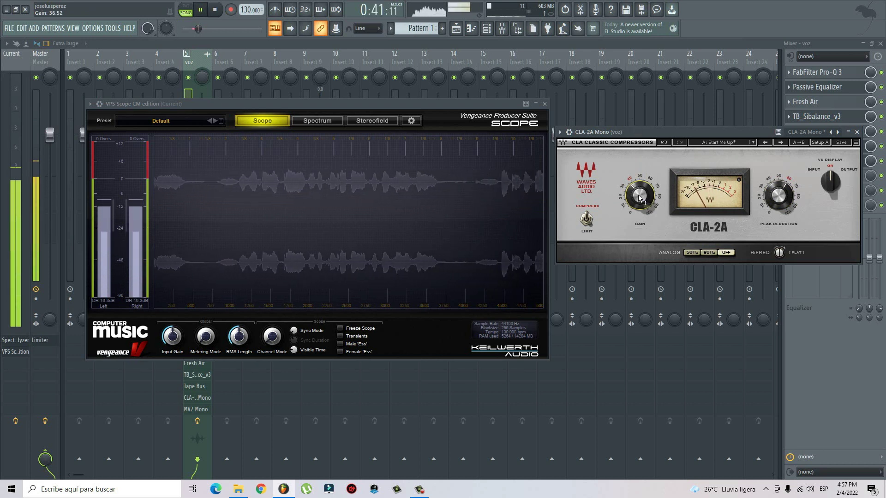
pyautogui.moveTo(637, 199)
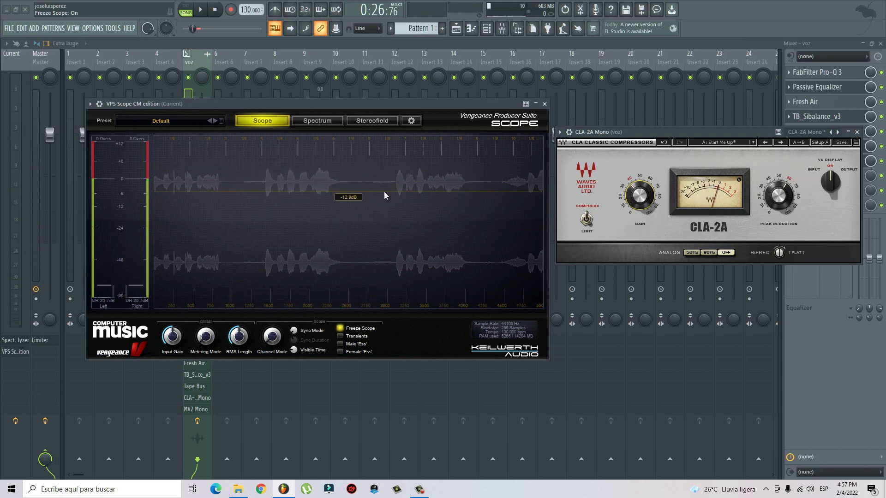
# Step: Unfreeze VPS Scope and play the vocal to examine its waveform through the CLA-2A compression
pyautogui.click(340, 329)
pyautogui.press('space')
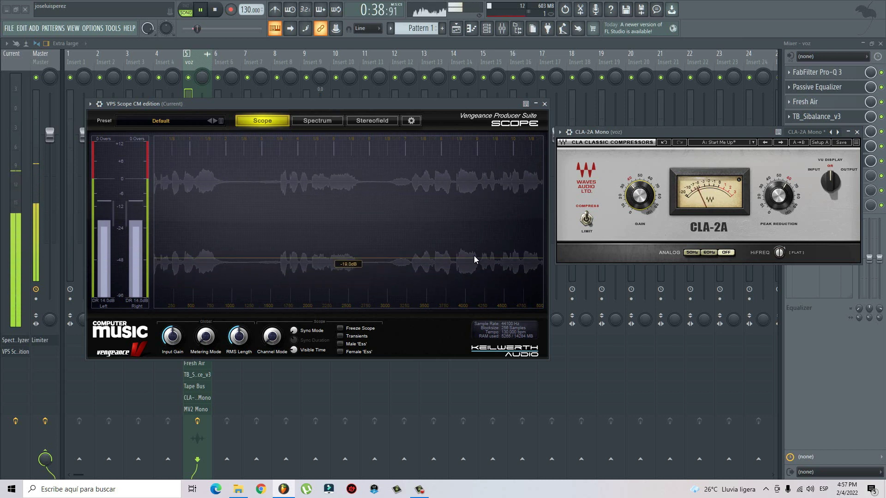
pyautogui.press('space')
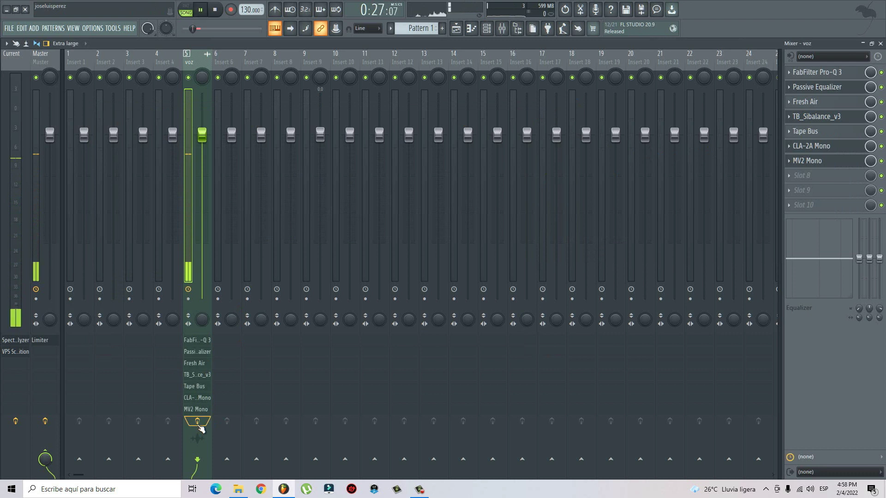
# Step: Play the vocal with the voz track's whole effect chain bypassed and enabled to compare the sound
pyautogui.press('space')
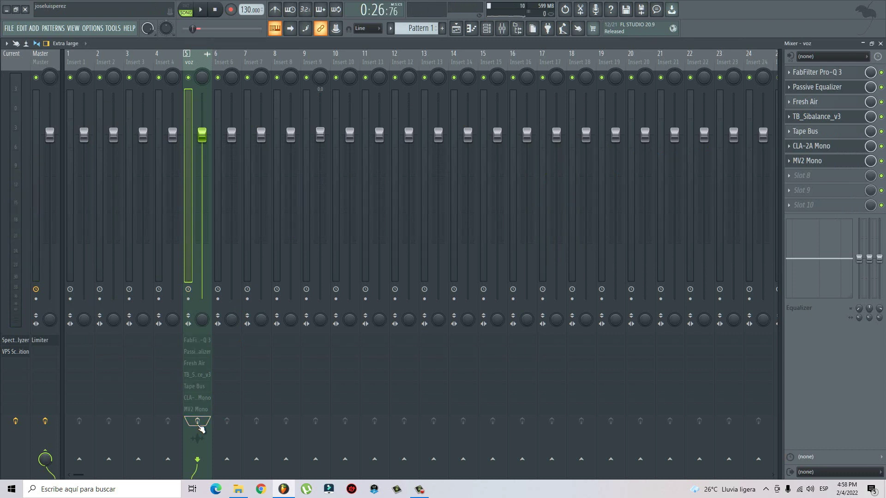
pyautogui.press('space')
pyautogui.press('space')
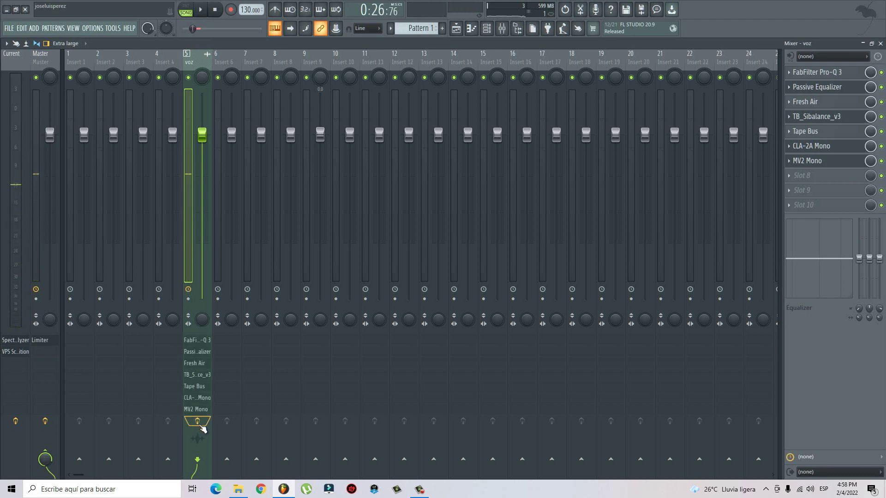
pyautogui.press('space')
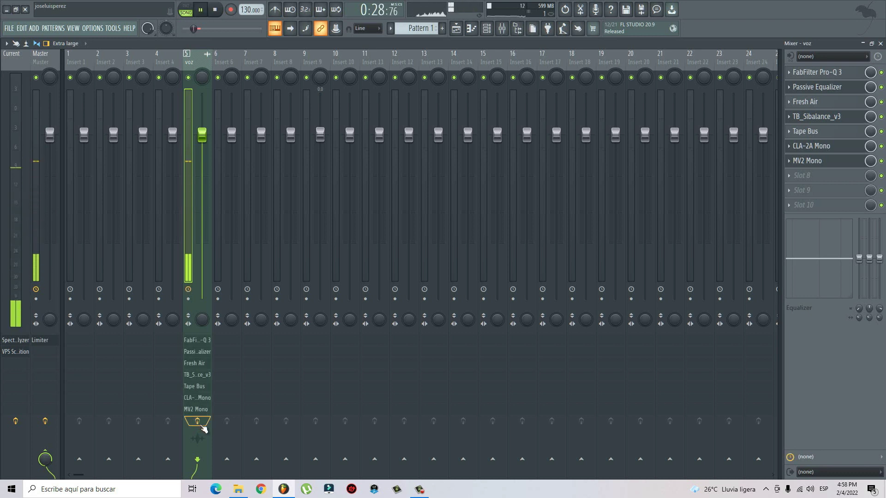
pyautogui.press('space')
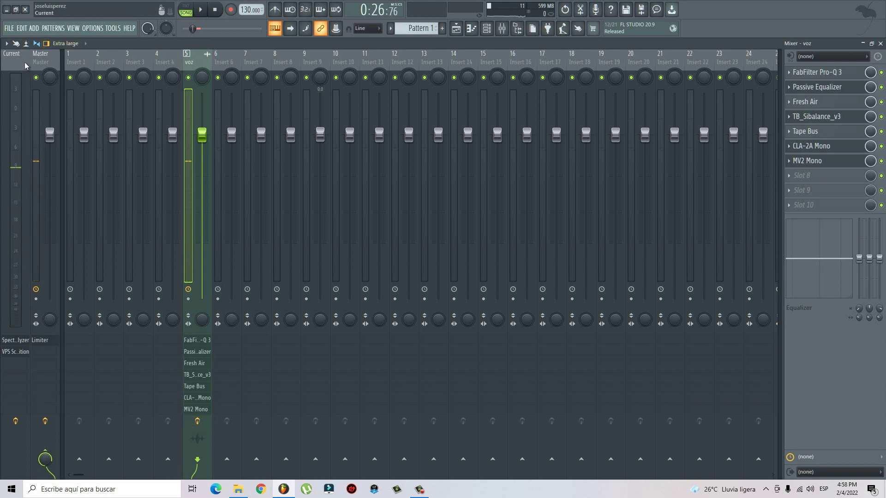
# Step: Open VPS Scope from the Current track, compare the vocal's waveform with voz's effects bypassed and enabled, and close the scope
pyautogui.click(24, 63)
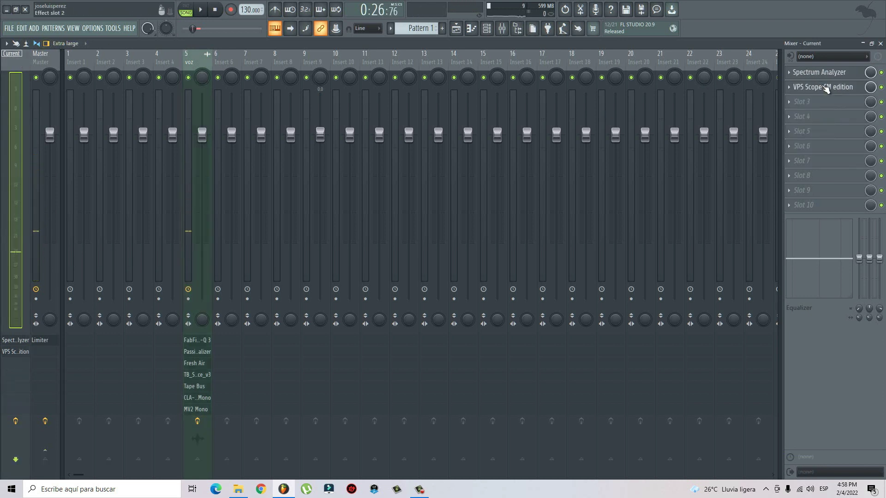
pyautogui.click(826, 89)
pyautogui.moveTo(413, 106); pyautogui.dragTo(614, 95)
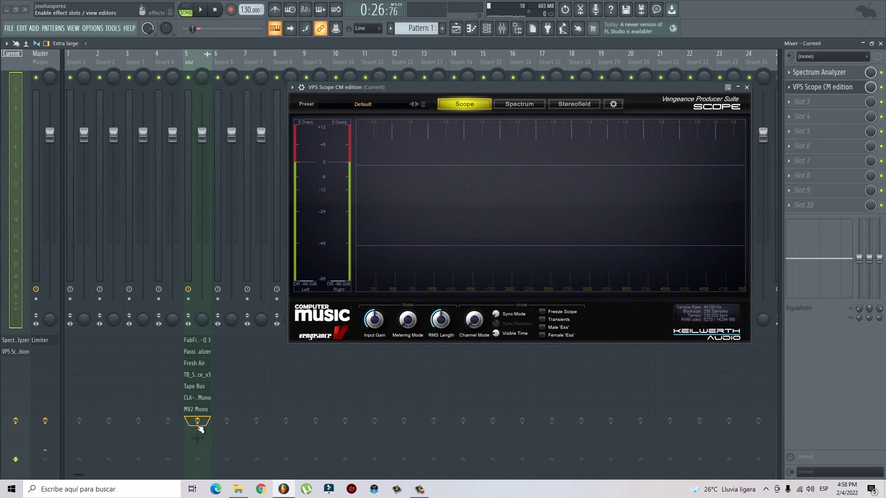
pyautogui.click(197, 421)
pyautogui.press('space')
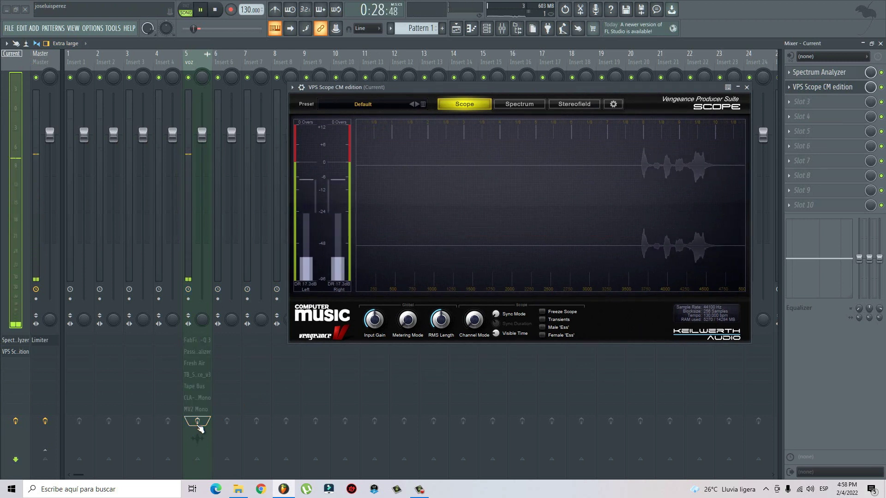
pyautogui.click(197, 422)
pyautogui.press('space')
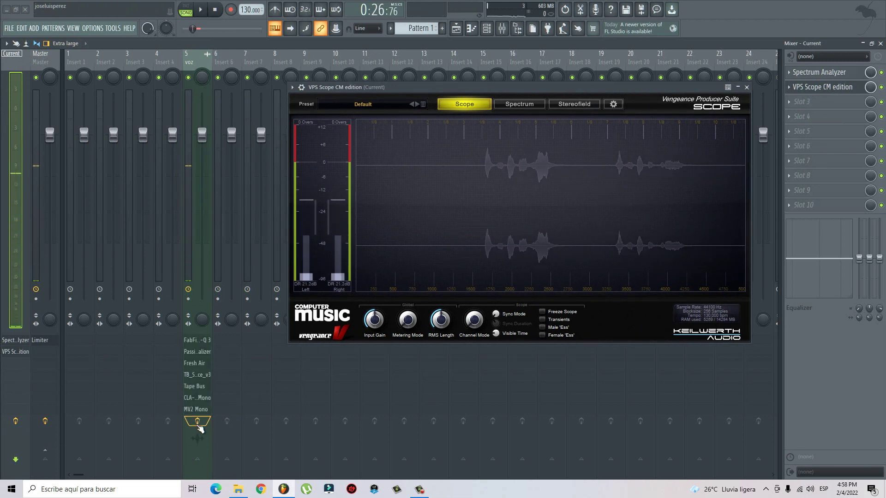
pyautogui.press('space')
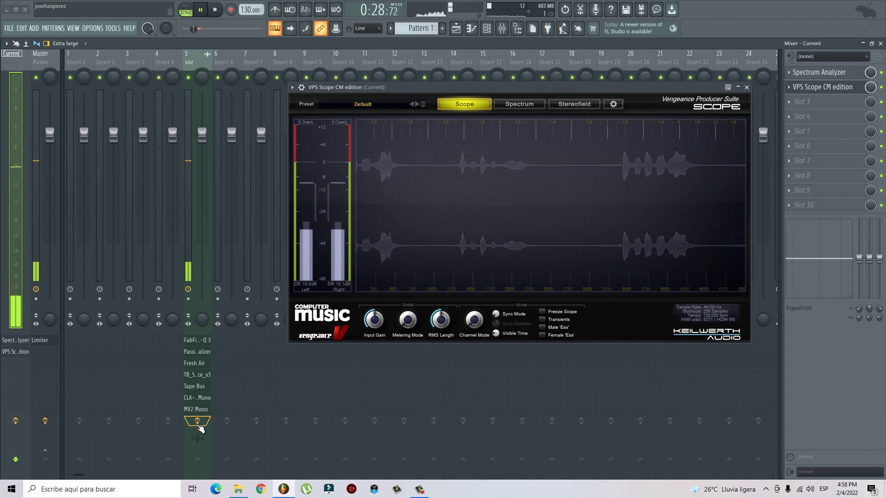
pyautogui.press('space')
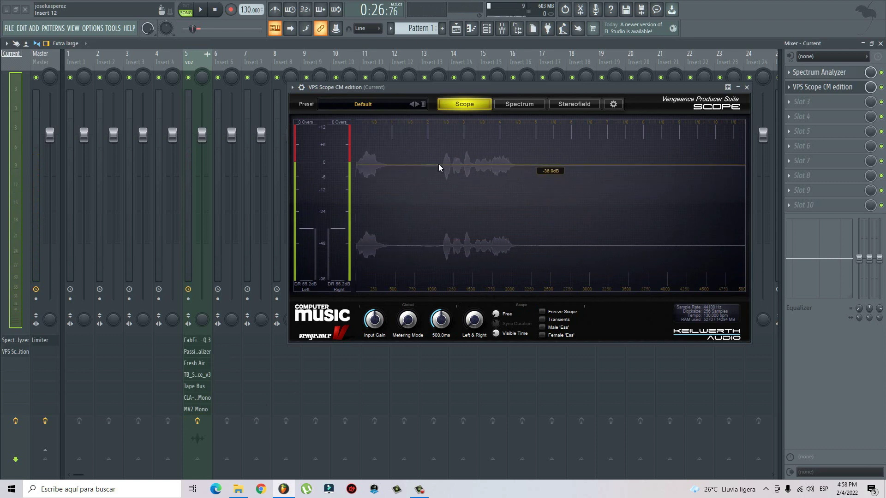
pyautogui.click(746, 88)
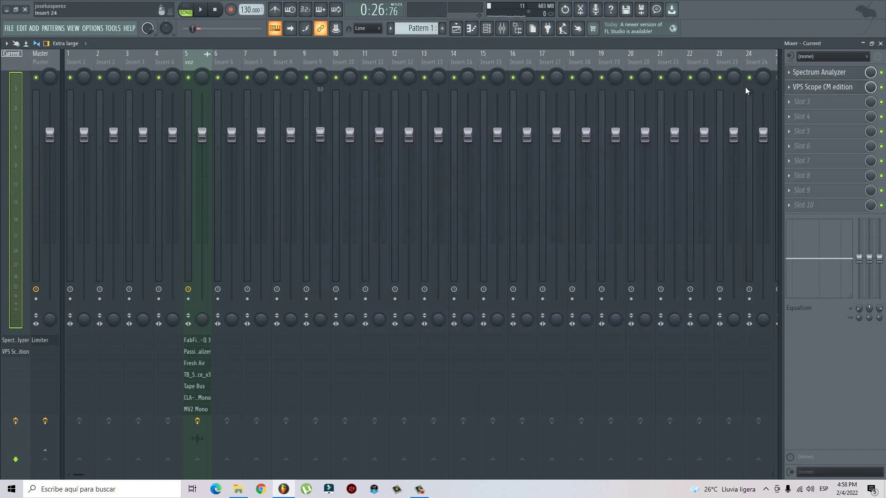
# Step: Select the voz track and shift all its plugins down one slot to free slot 1
pyautogui.click(198, 61)
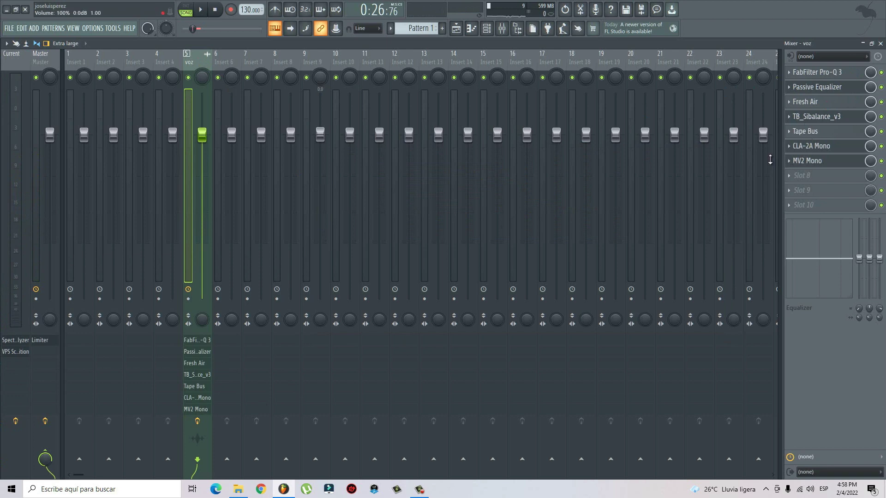
pyautogui.moveTo(812, 165); pyautogui.dragTo(812, 178)
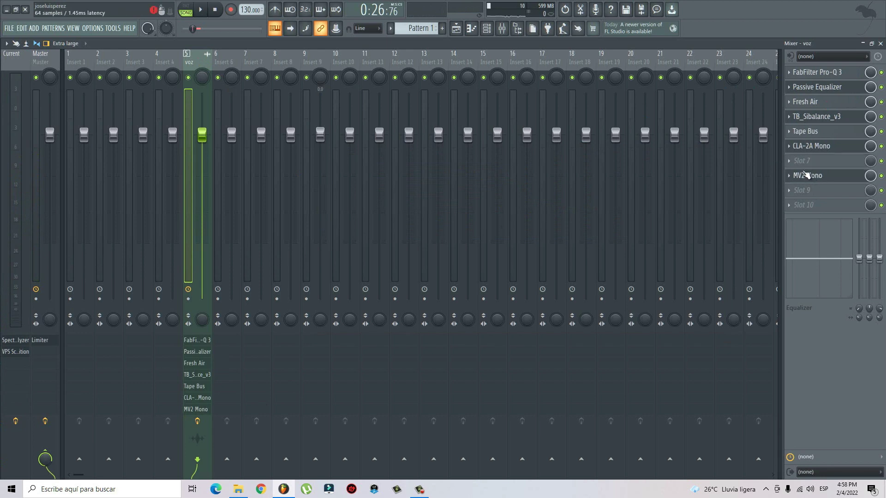
pyautogui.scroll(-1, 803, 147)
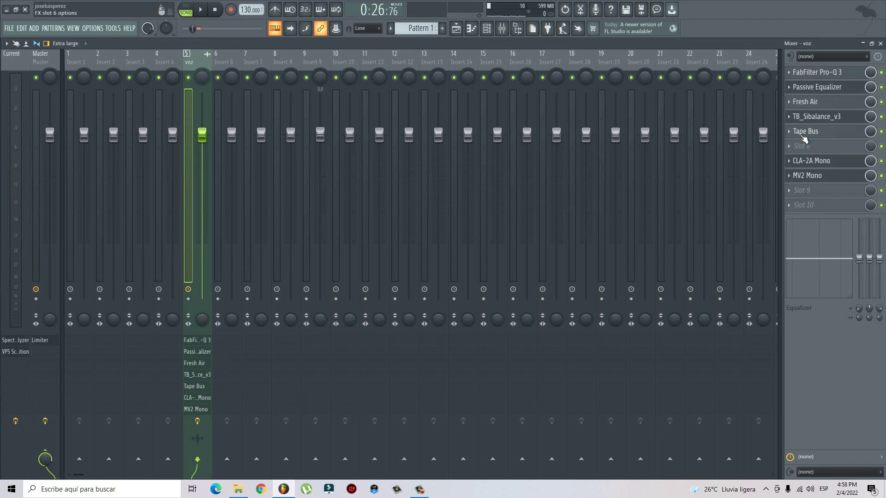
pyautogui.scroll(-1, 803, 135)
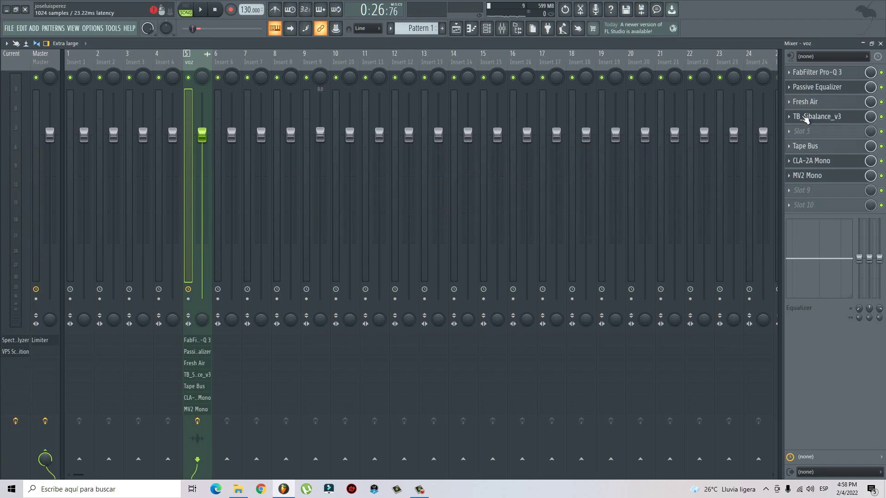
pyautogui.scroll(-1, 805, 118)
pyautogui.scroll(-1, 802, 87)
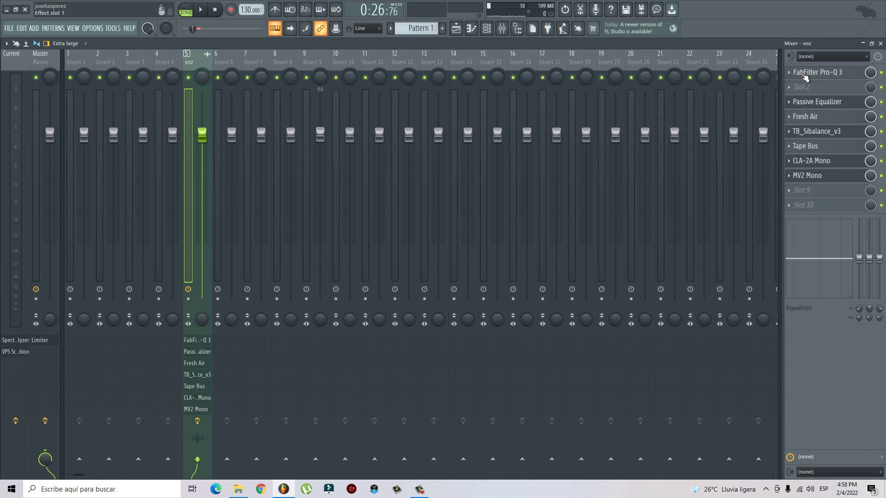
pyautogui.scroll(-1, 802, 72)
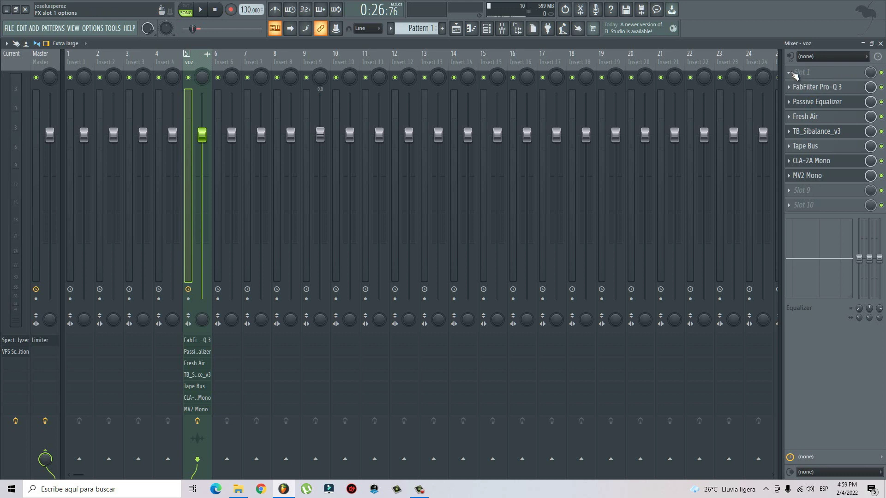
# Step: Load iZotope Alloy 2 into voz's slot 1, apply the Retro Vocal Sound preset, and close the Preset Manager
pyautogui.click(795, 76)
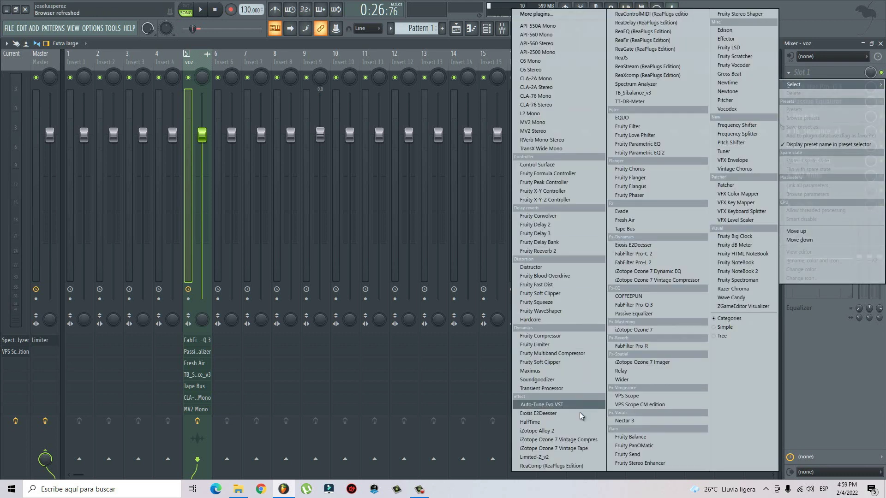
pyautogui.click(567, 431)
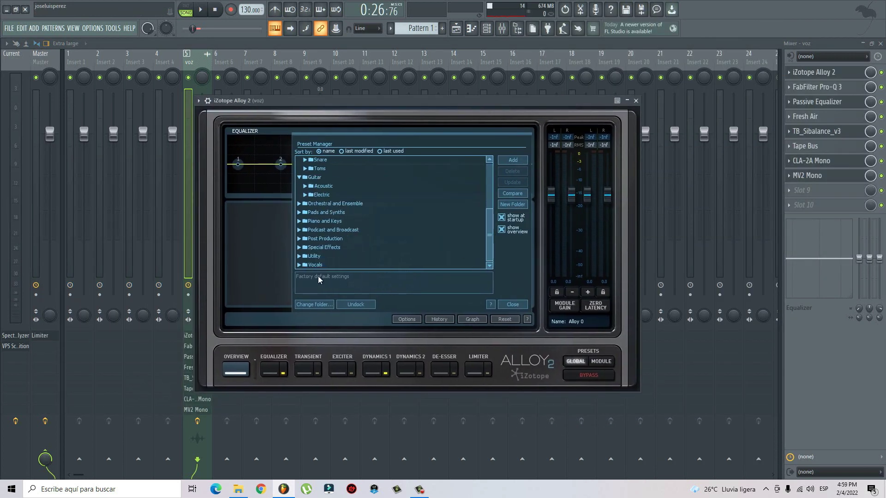
pyautogui.scroll(-5, 319, 232)
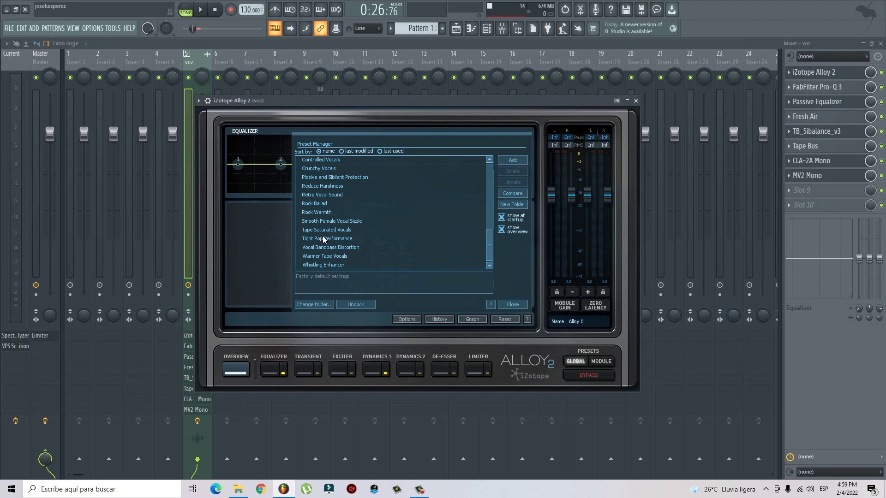
pyautogui.click(327, 194)
pyautogui.click(518, 306)
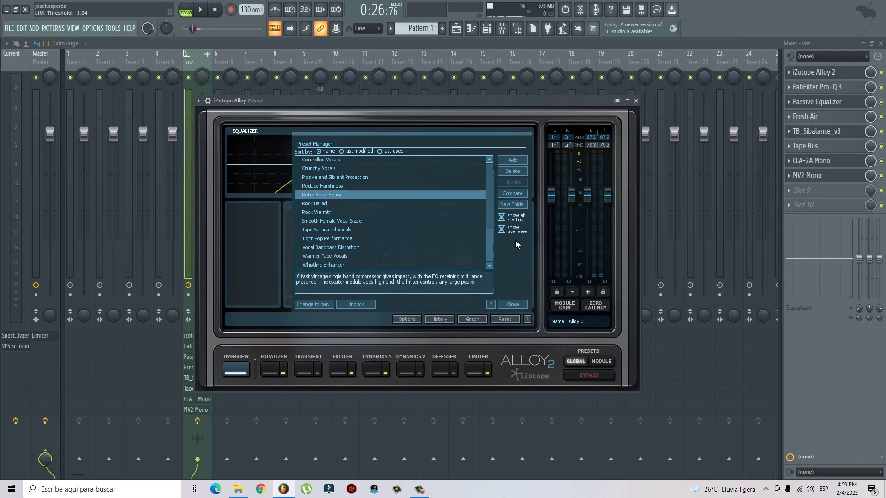
# Step: Turn off Alloy 2's Equalizer, Exciter and Limiter modules and open Dynamics 1
pyautogui.click(283, 373)
pyautogui.click(341, 371)
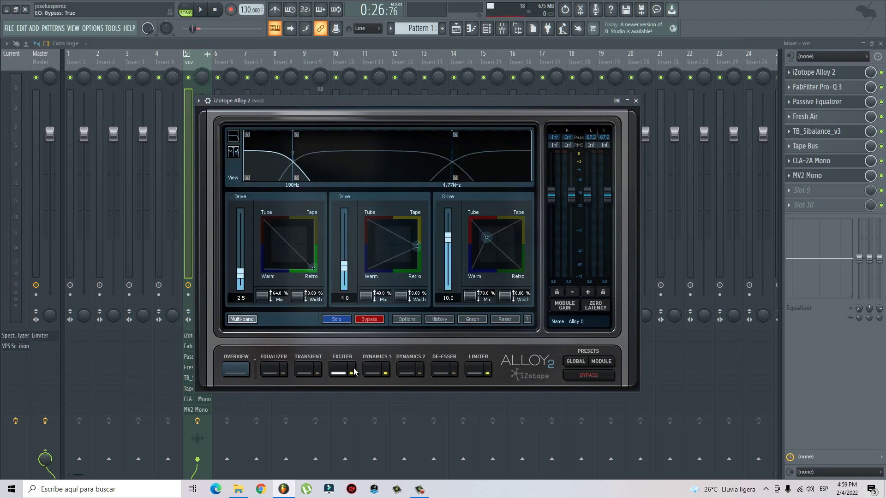
pyautogui.click(351, 373)
pyautogui.click(380, 373)
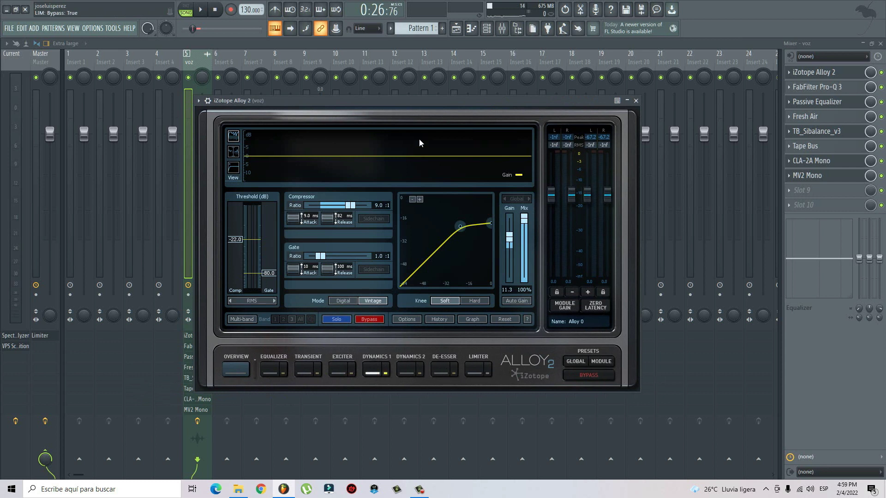
pyautogui.moveTo(434, 100); pyautogui.dragTo(465, 97)
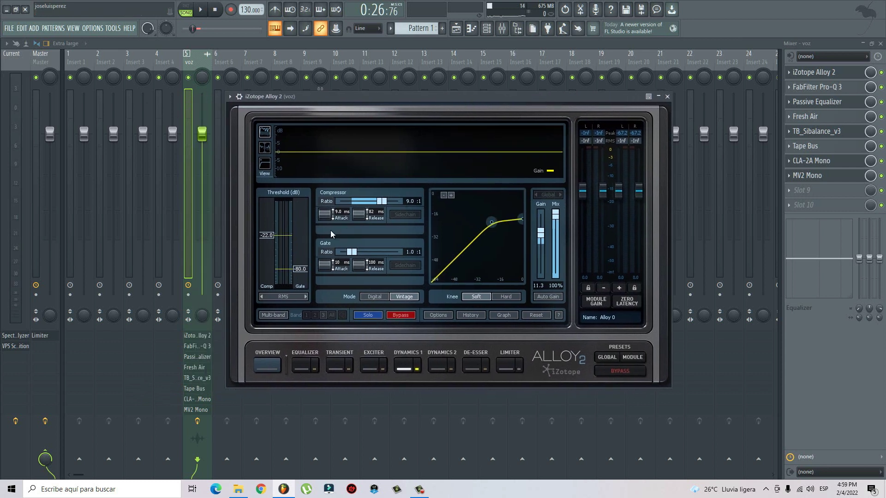
# Step: In Dynamics 1, set the compressor threshold to 0.0 dB, gate ratio to 30.0:1, knee to Hard and gate threshold to about -75.3 dB
pyautogui.moveTo(268, 236); pyautogui.dragTo(278, 197)
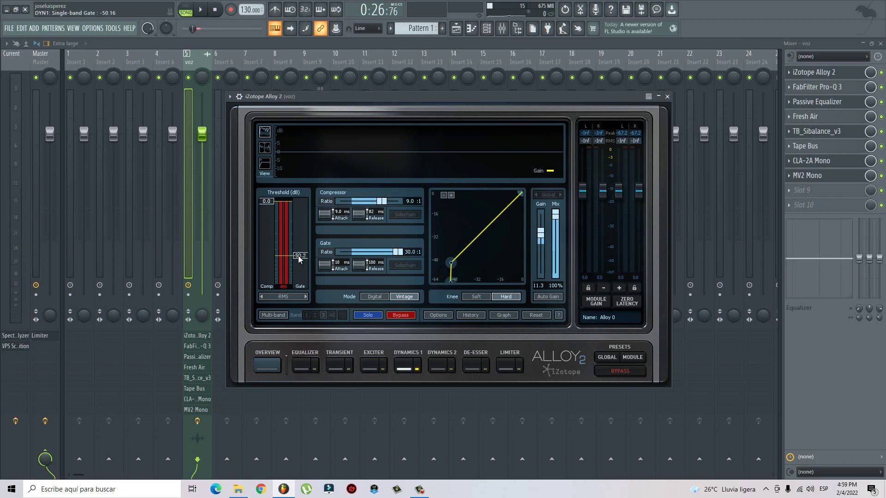
pyautogui.moveTo(299, 257)
pyautogui.mouseDown()
pyautogui.moveTo(300, 242)
pyautogui.moveTo(302, 270)
pyautogui.mouseUp()
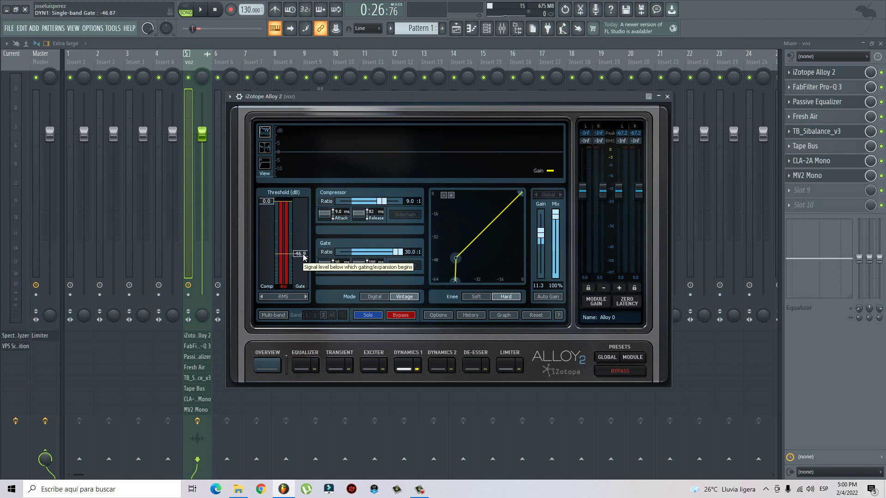
pyautogui.moveTo(304, 257); pyautogui.dragTo(305, 263)
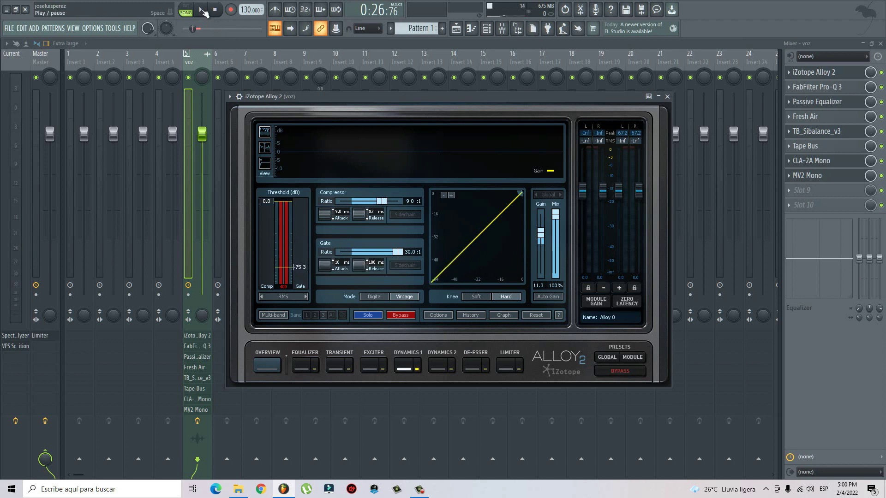
# Step: Play the vocal through the gate, stop playback, and reset the Dynamics 1 gain to 0.0
pyautogui.click(203, 11)
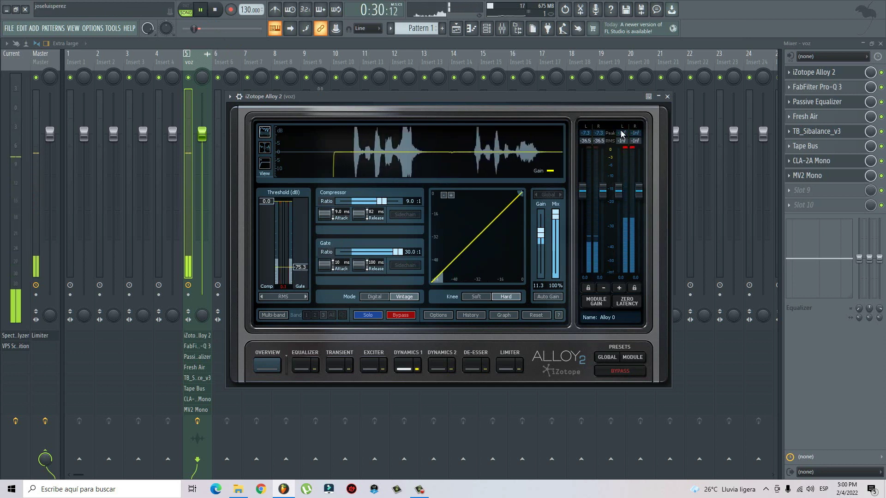
pyautogui.press('space')
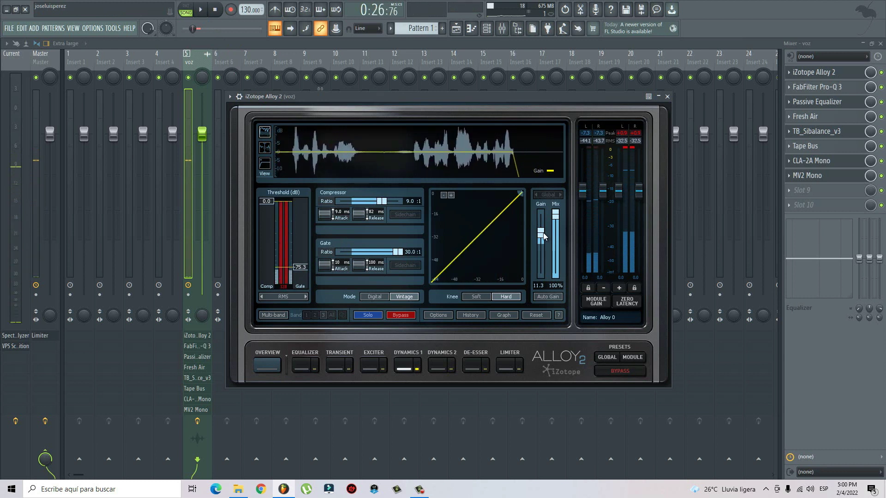
pyautogui.doubleClick(543, 234)
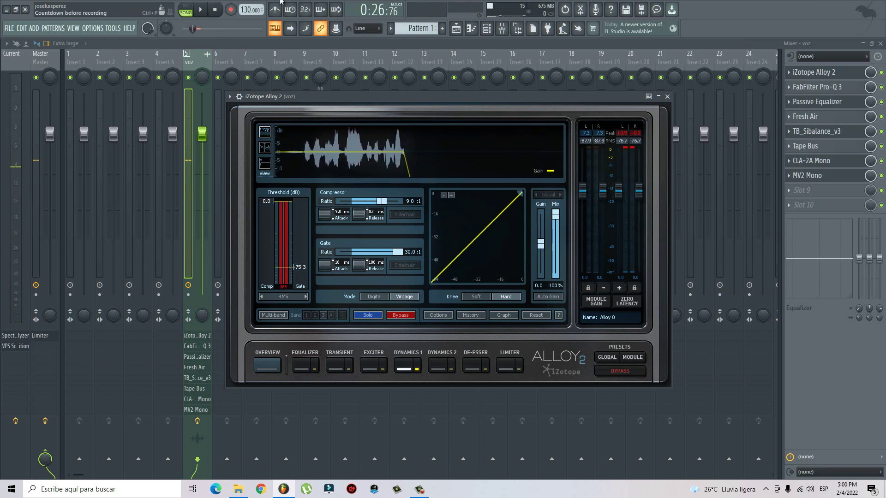
# Step: Play the vocal while raising the Dynamics 1 gate threshold to about -46.1 dB
pyautogui.click(199, 12)
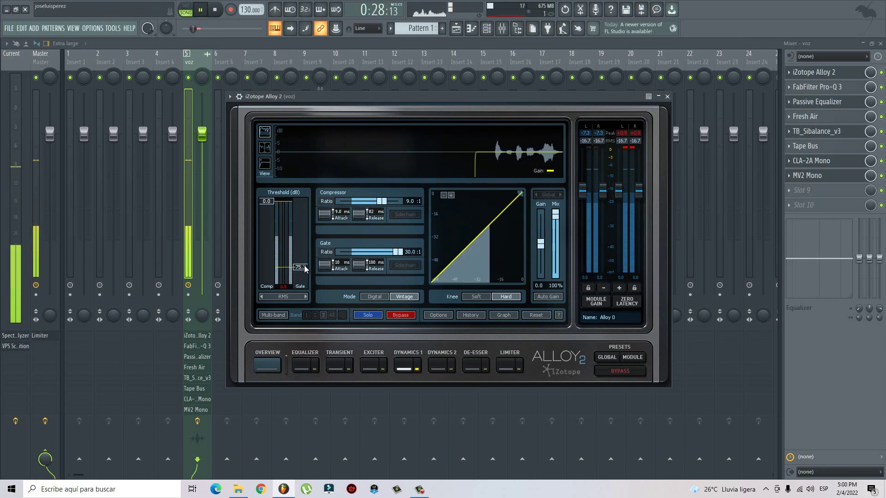
pyautogui.moveTo(303, 267); pyautogui.dragTo(305, 253)
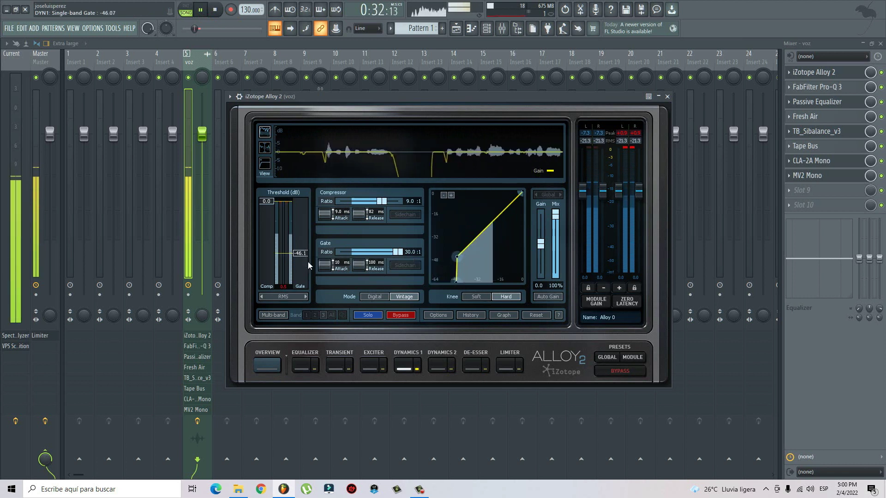
pyautogui.press('space')
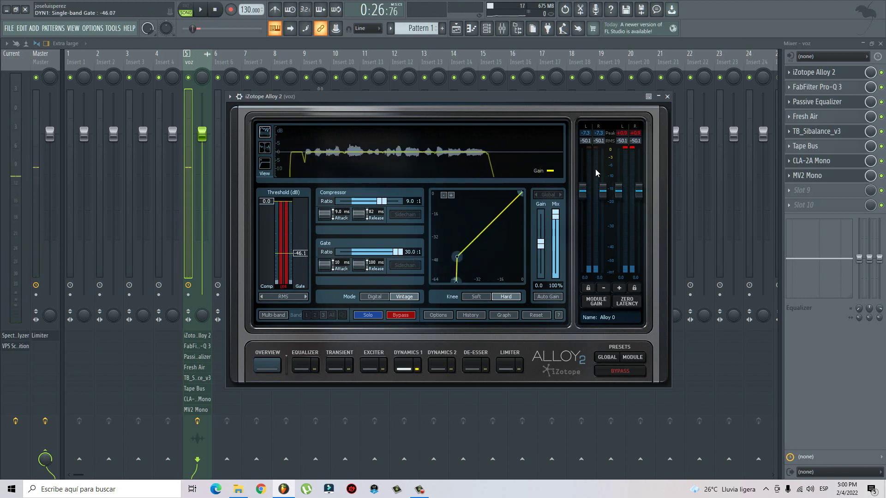
# Step: Reopen Alloy 2 as a detached window and place it below the voz clips in the Playlist
pyautogui.click(667, 97)
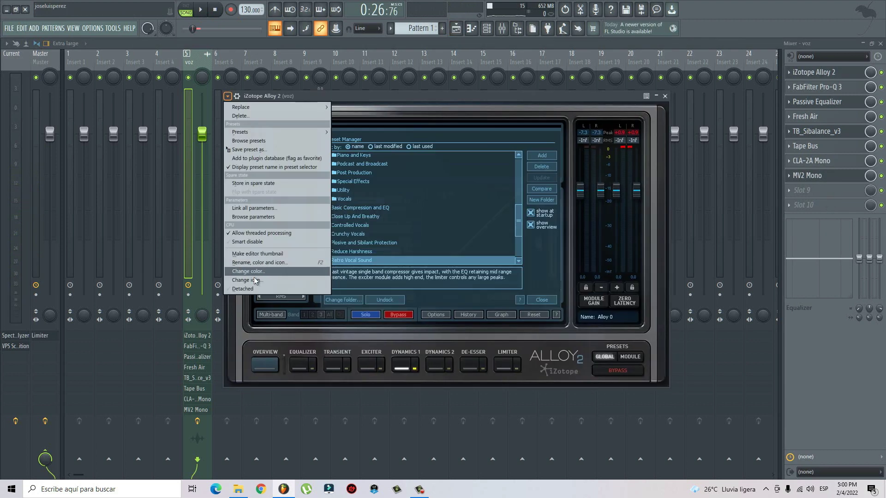
pyautogui.click(254, 289)
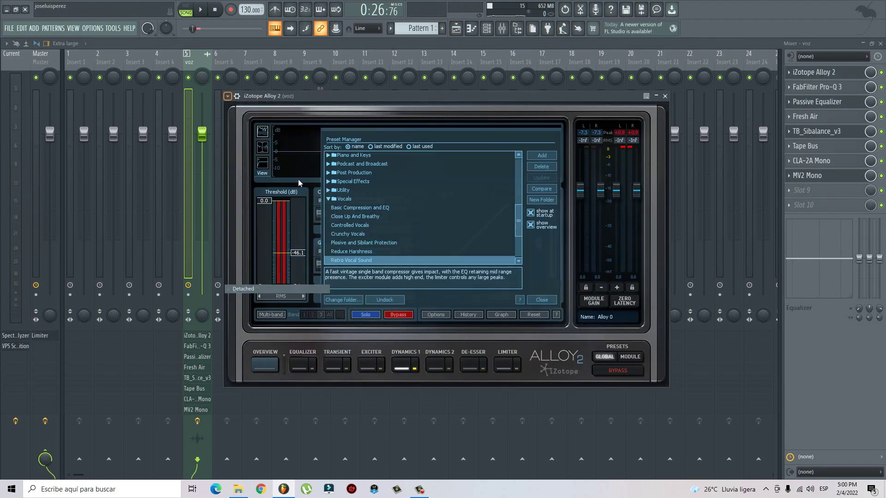
pyautogui.click(457, 31)
pyautogui.moveTo(392, 96); pyautogui.dragTo(524, 125)
pyautogui.moveTo(291, 54); pyautogui.dragTo(237, 67)
pyautogui.moveTo(472, 128); pyautogui.dragTo(440, 206)
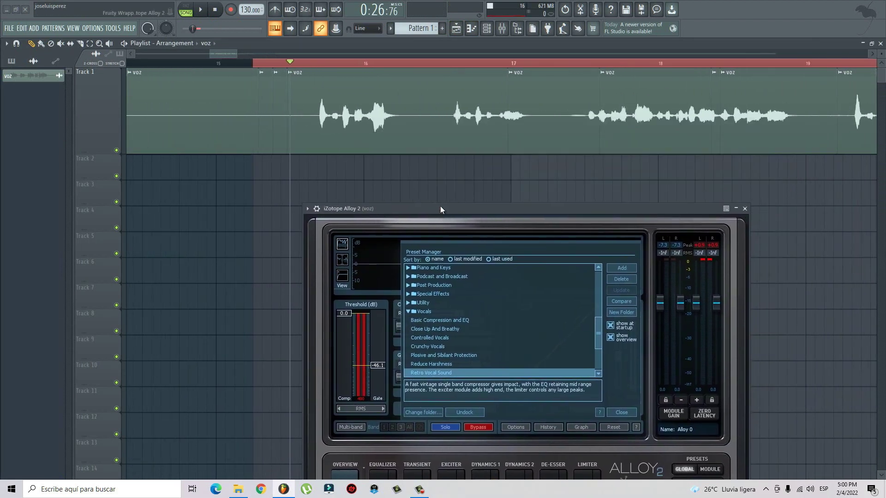
pyautogui.moveTo(228, 53); pyautogui.dragTo(237, 56)
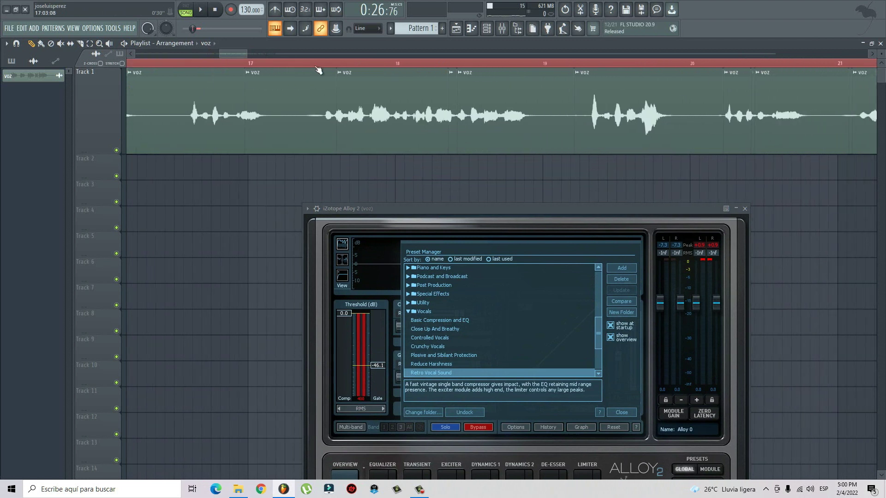
# Step: Set the playback position to the end of the vocal phrase just before bar 19 and play it briefly
pyautogui.click(340, 63)
pyautogui.moveTo(493, 207); pyautogui.dragTo(416, 172)
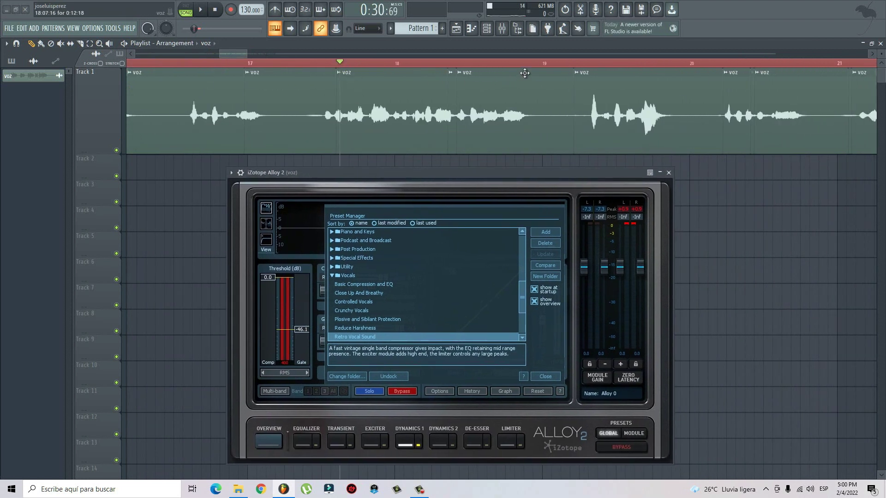
pyautogui.click(505, 63)
pyautogui.press('space')
pyautogui.press('space')
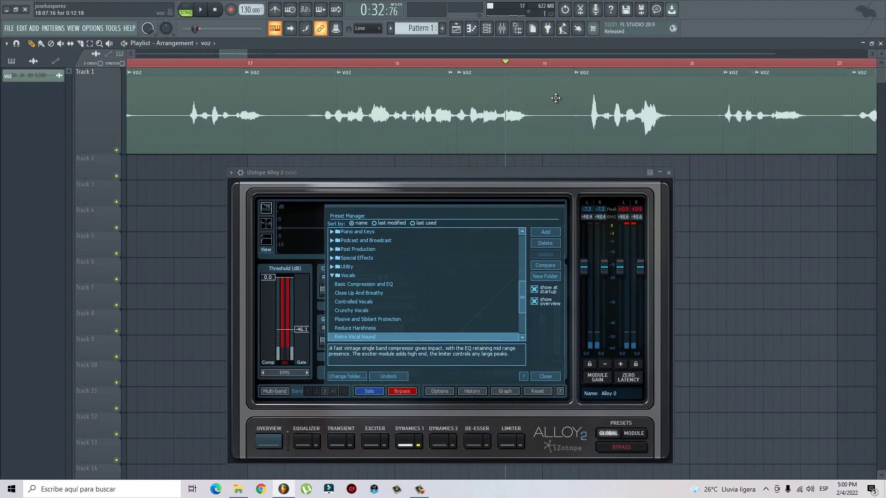
# Step: Enlarge Track 1 in the Playlist around bar 19 and reposition the Alloy 2 window below its waveform
pyautogui.scroll(4, 659, 61)
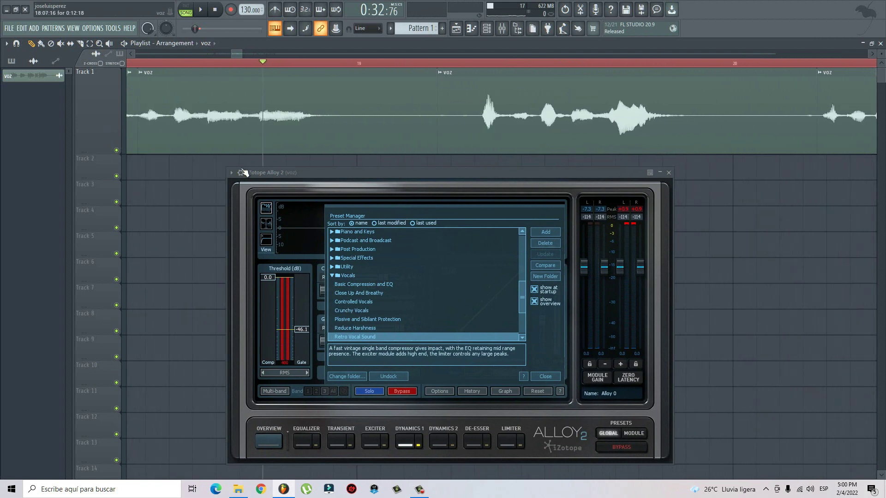
pyautogui.moveTo(96, 153); pyautogui.dragTo(138, 261)
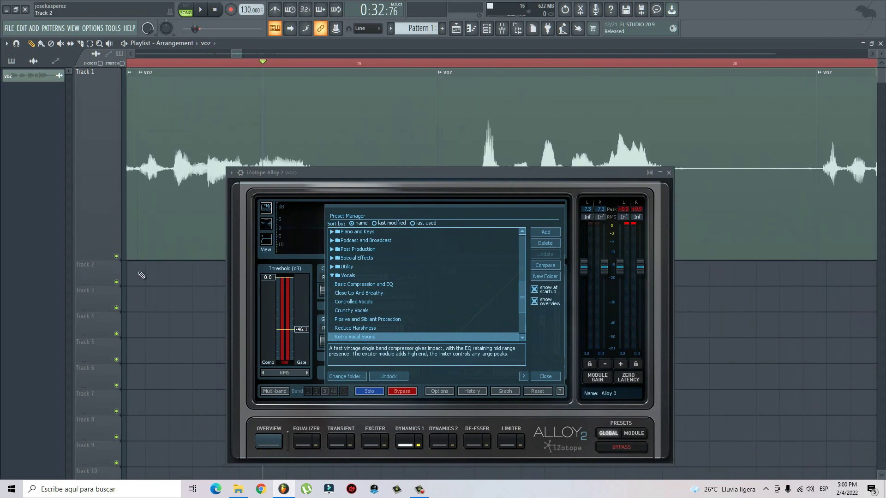
pyautogui.moveTo(465, 175); pyautogui.dragTo(432, 257)
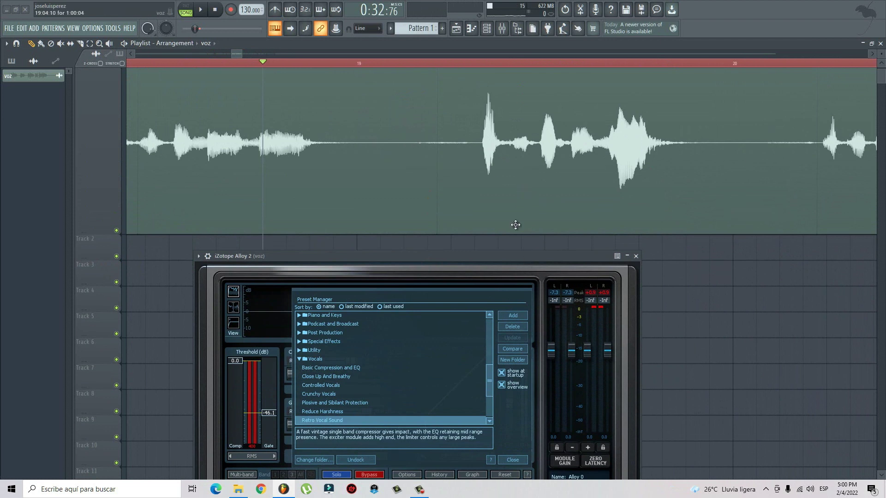
pyautogui.moveTo(514, 258); pyautogui.dragTo(562, 179)
# Step: Bypass Alloy 2 globally and play the pause around bar 19 repeatedly to hear the ungated noise
pyautogui.click(615, 454)
pyautogui.press('space')
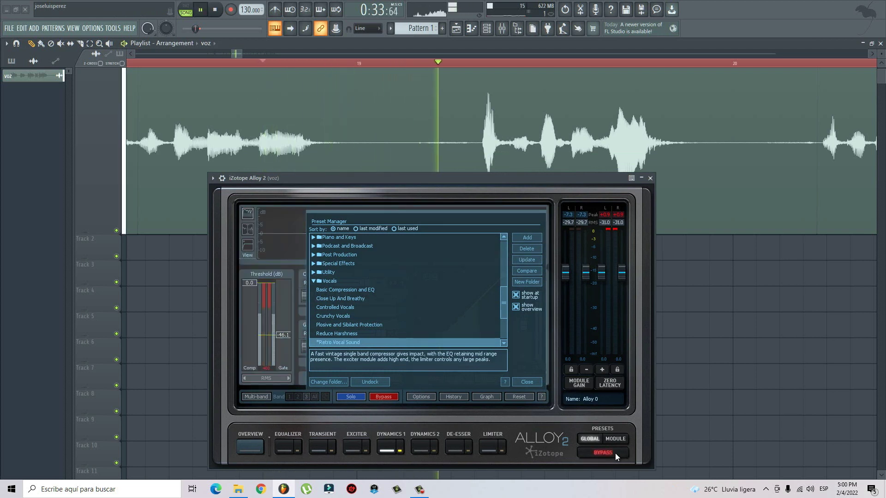
pyautogui.press('space')
pyautogui.press('space')
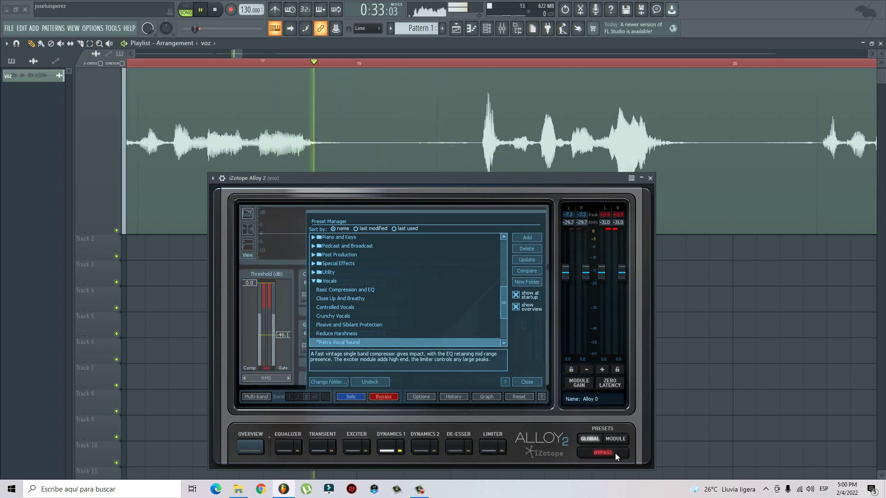
pyautogui.press('space')
pyautogui.press('space')
pyautogui.press('space')
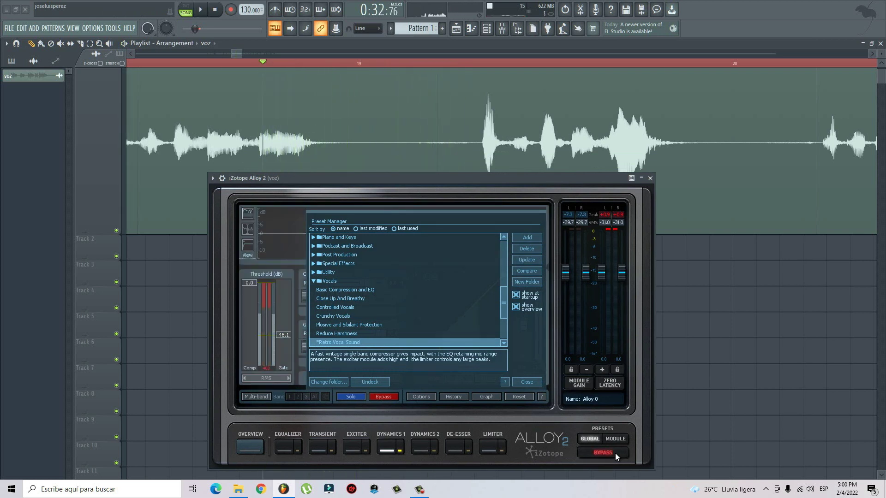
# Step: Re-enable Alloy 2 and play the same pause around bar 19 to hear the gate working
pyautogui.click(615, 454)
pyautogui.press('space')
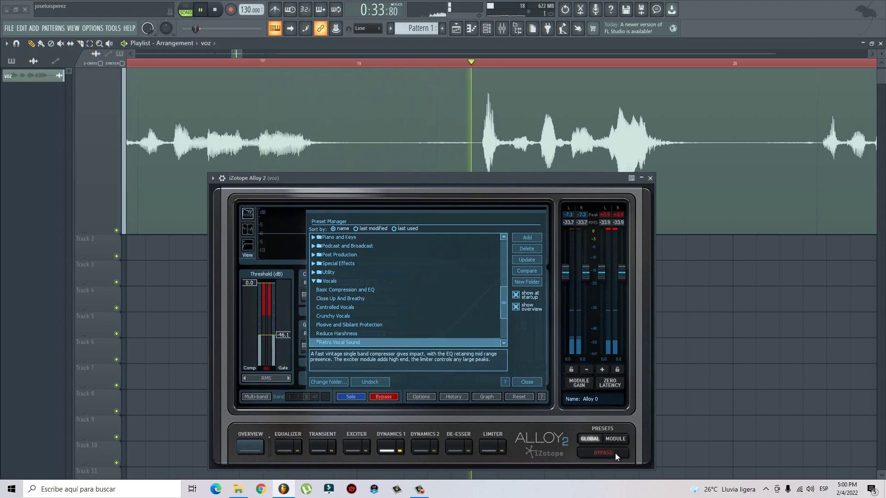
pyautogui.press('space')
pyautogui.press('space')
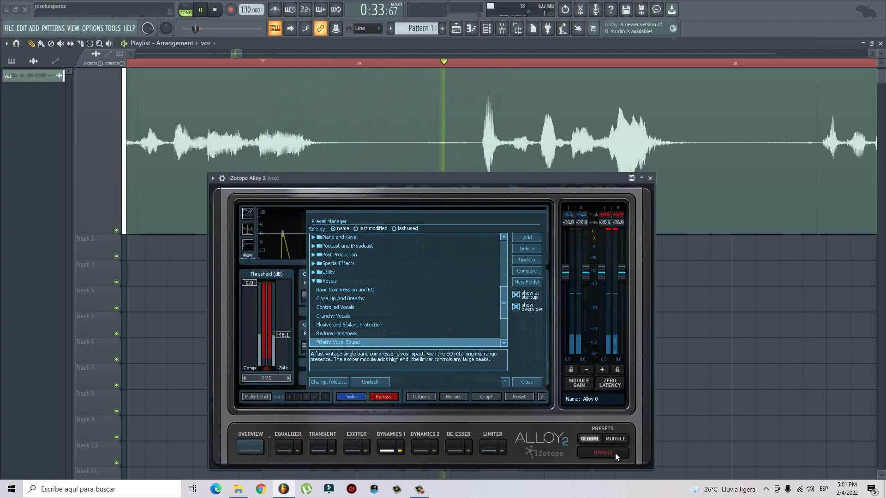
pyautogui.press('space')
# Step: Compare the pause once more with Alloy 2 bypassed and enabled, and close its Preset Manager
pyautogui.click(616, 453)
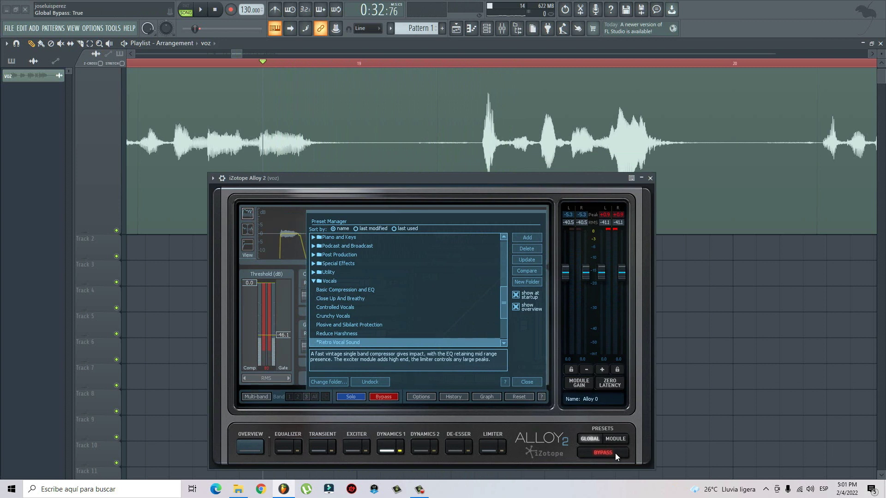
pyautogui.press('space')
pyautogui.press('space')
pyautogui.click(615, 453)
pyautogui.press('space')
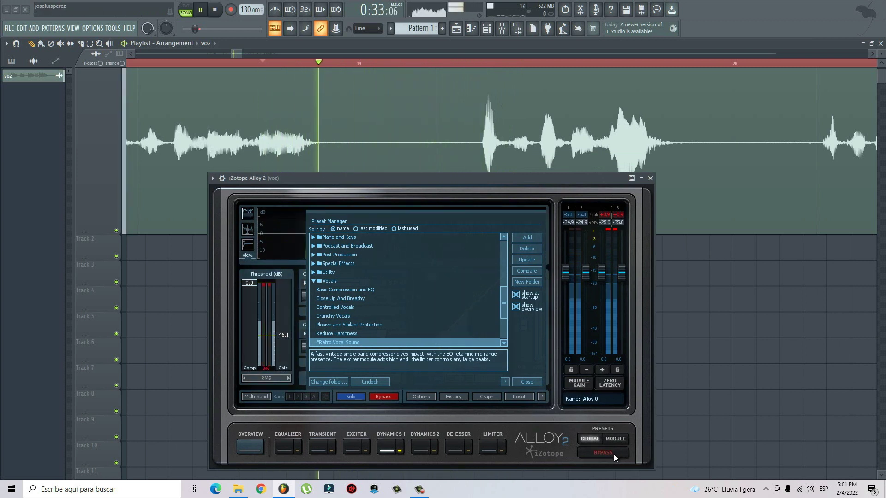
pyautogui.press('space')
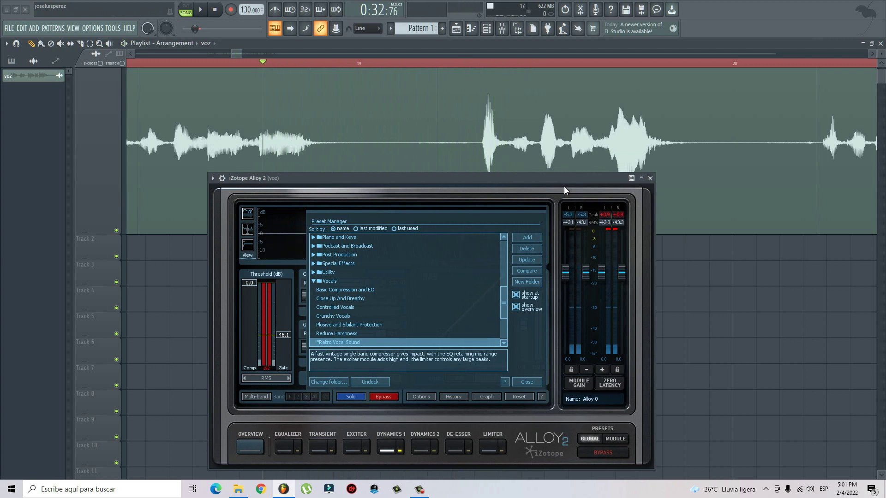
pyautogui.moveTo(558, 179); pyautogui.dragTo(568, 156)
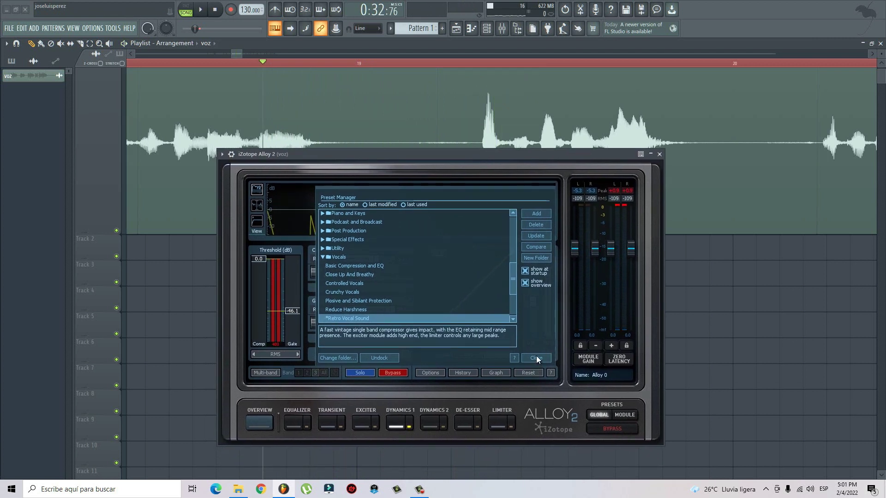
pyautogui.click(536, 357)
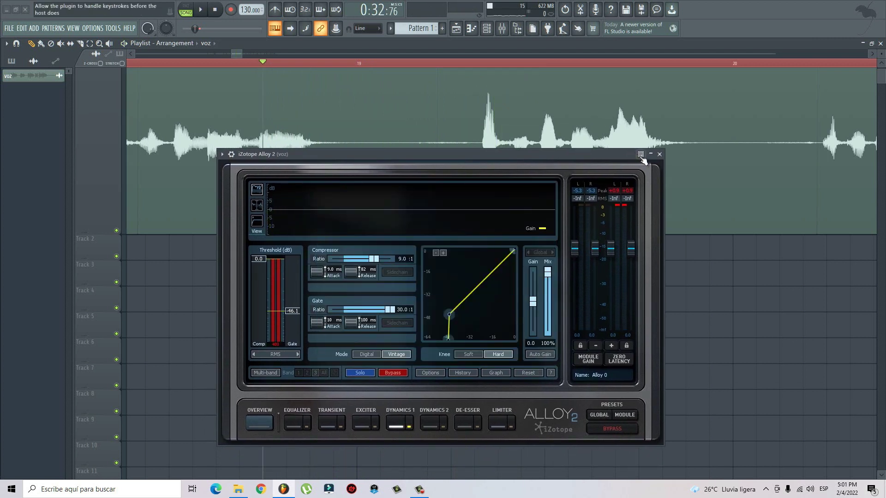
# Step: Close the Alloy 2 window and play the processed vocal in the Playlist from about bar 15
pyautogui.click(502, 29)
pyautogui.click(456, 29)
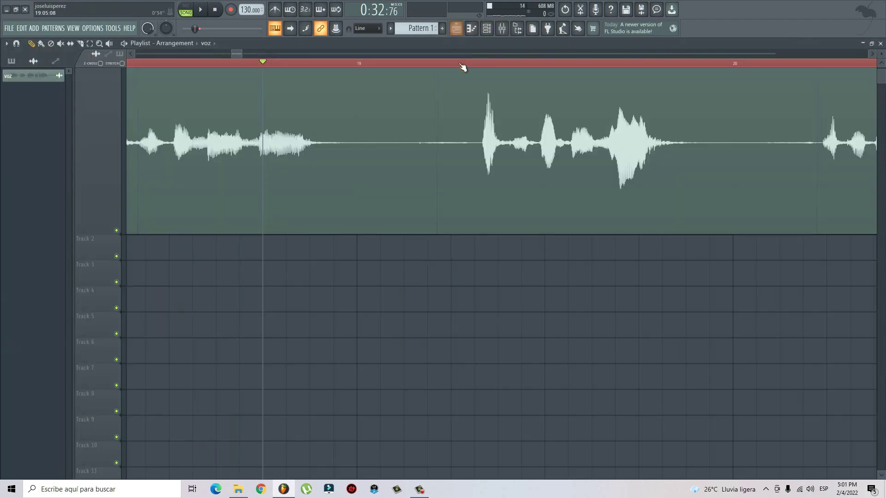
pyautogui.scroll(-5, 463, 67)
pyautogui.scroll(-5, 465, 65)
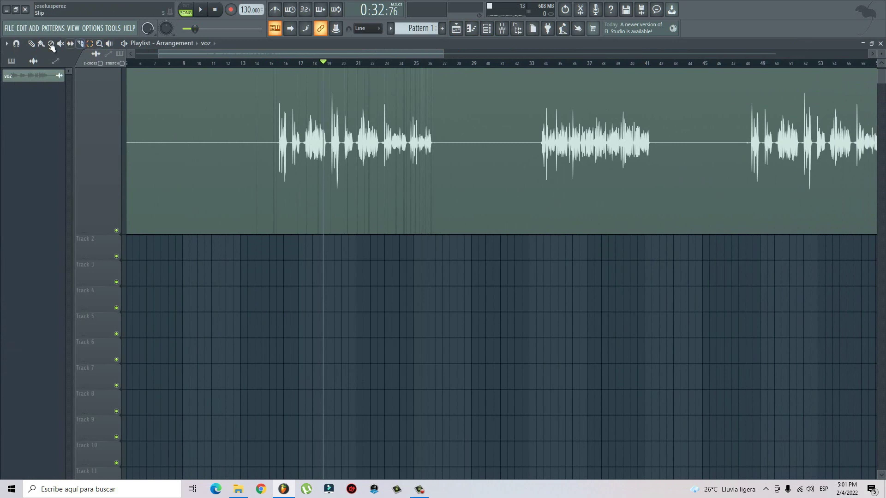
pyautogui.moveTo(288, 52); pyautogui.dragTo(364, 50)
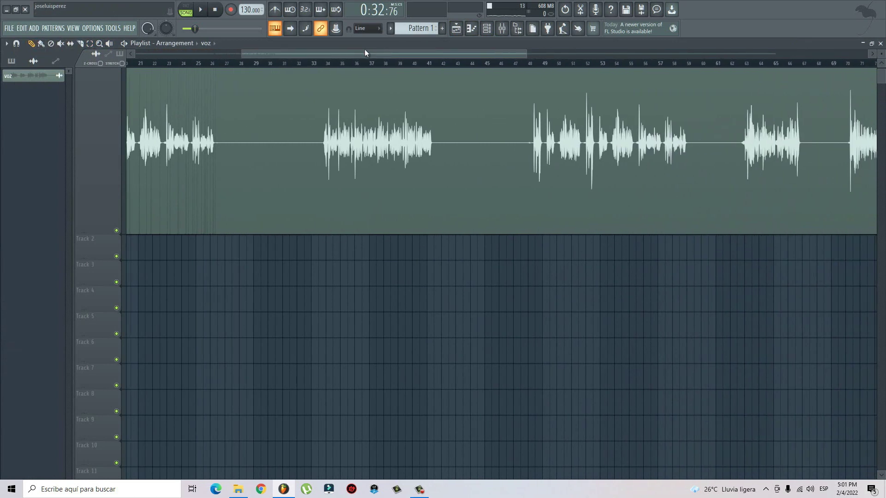
pyautogui.scroll(1, 305, 64)
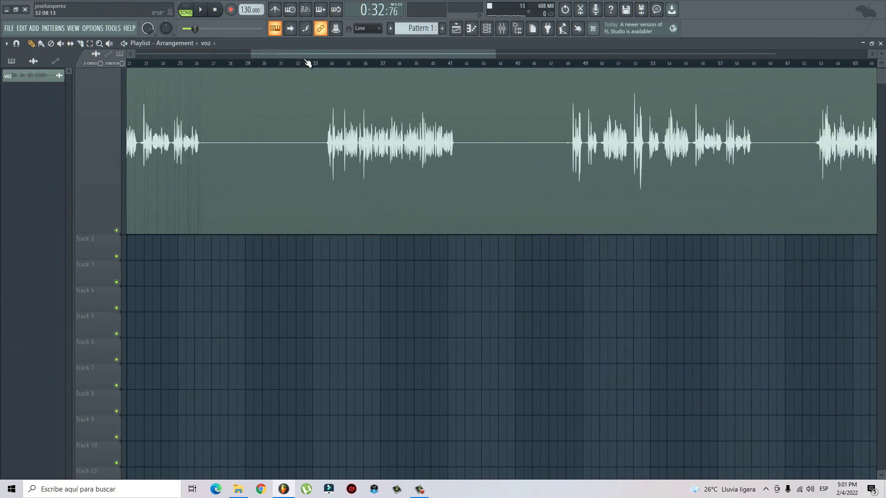
pyautogui.moveTo(326, 50); pyautogui.dragTo(259, 63)
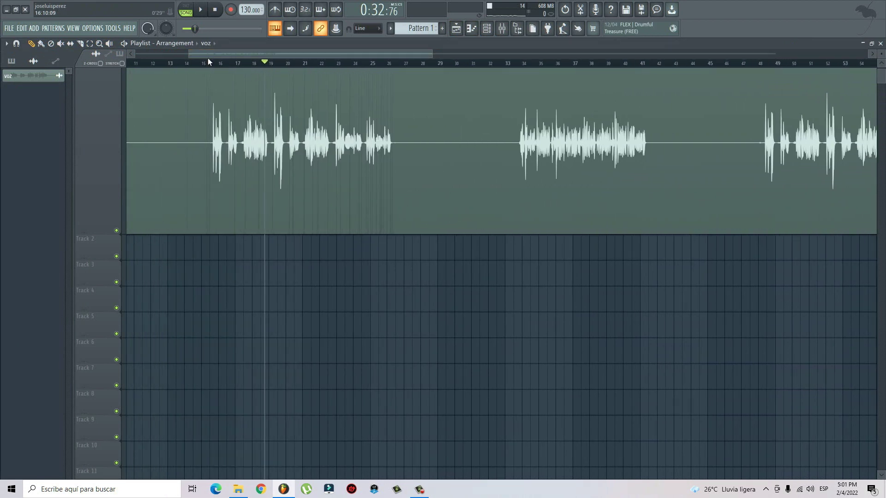
pyautogui.scroll(2, 211, 62)
pyautogui.click(210, 64)
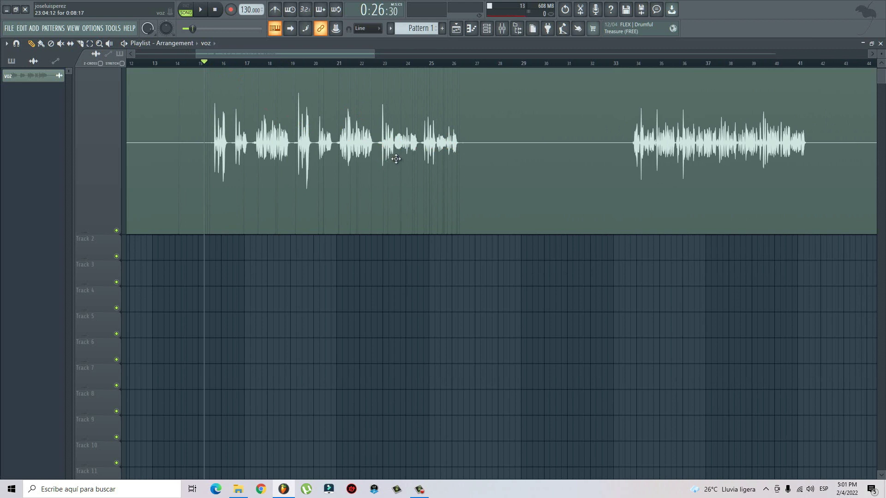
pyautogui.press('space')
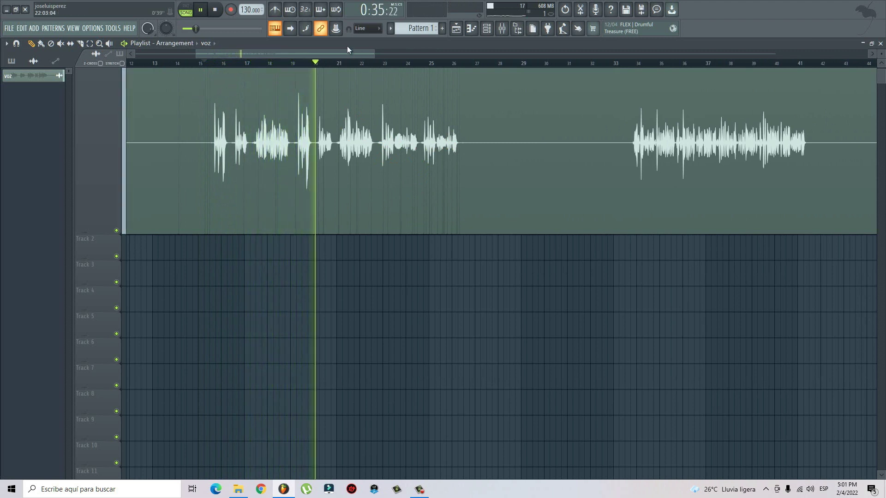
# Step: Play the end of the first vocal section in the Playlist from around bar 25
pyautogui.moveTo(349, 56); pyautogui.dragTo(367, 56)
pyautogui.press('space')
pyautogui.click(366, 62)
pyautogui.scroll(1, 366, 63)
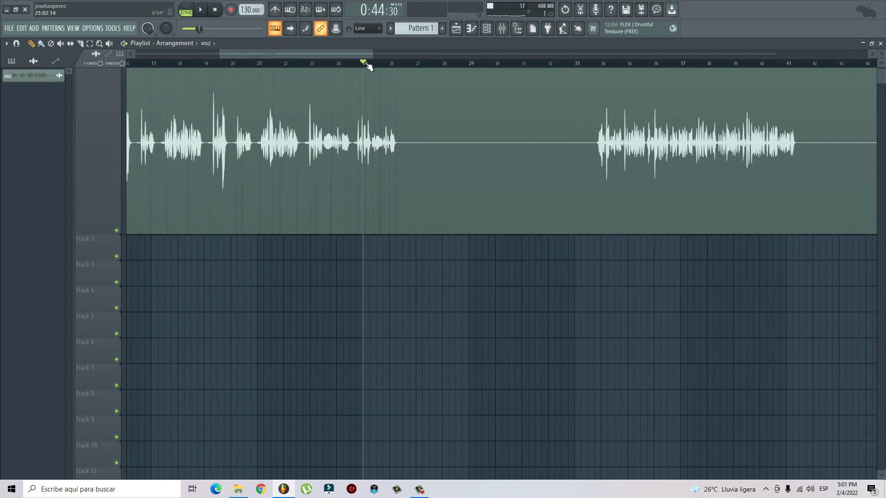
pyautogui.scroll(1, 366, 63)
pyautogui.click(360, 63)
pyautogui.press('space')
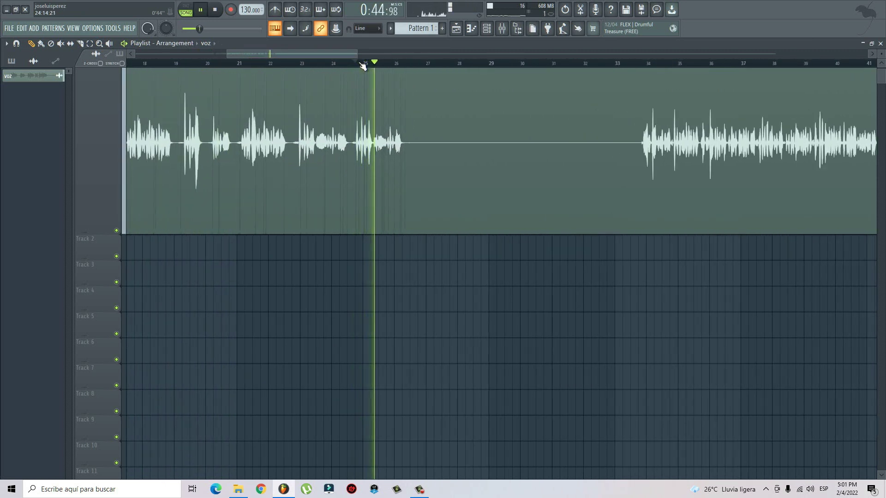
pyautogui.press('space')
# Step: Play the second vocal section in the Playlist, starting just before bar 34
pyautogui.moveTo(340, 51); pyautogui.dragTo(391, 56)
pyautogui.click(362, 61)
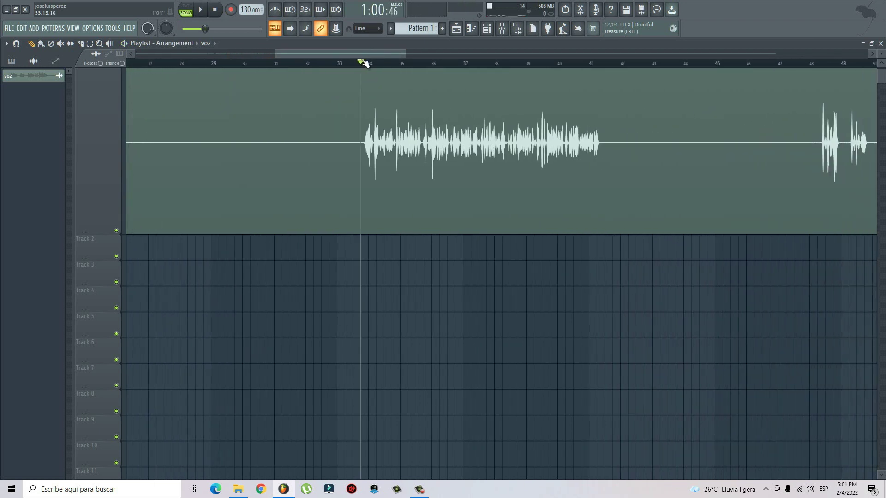
pyautogui.press('space')
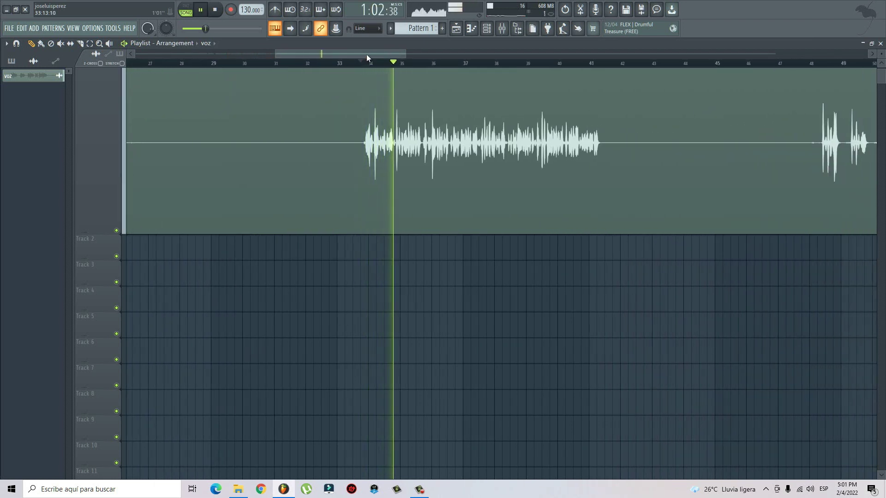
pyautogui.moveTo(367, 49); pyautogui.dragTo(388, 52)
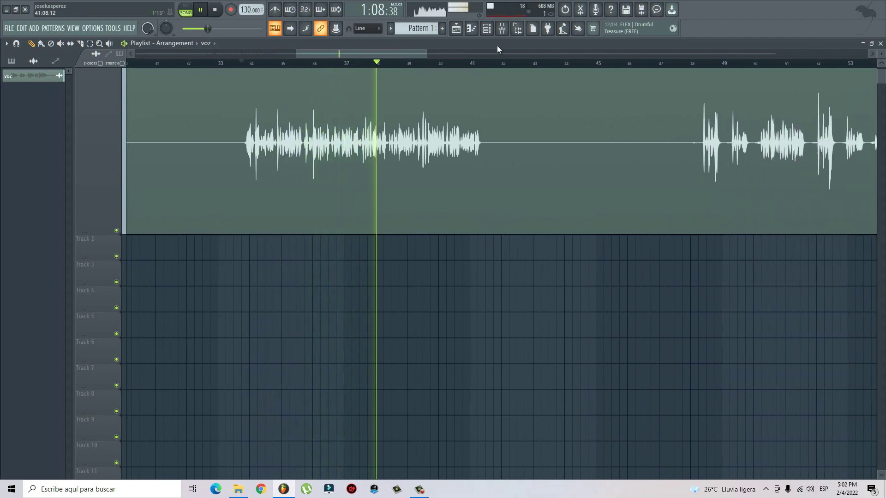
pyautogui.press('space')
# Step: Play the second vocal section through VPS Scope CM edition on the Current mixer track and freeze the scope
pyautogui.click(502, 28)
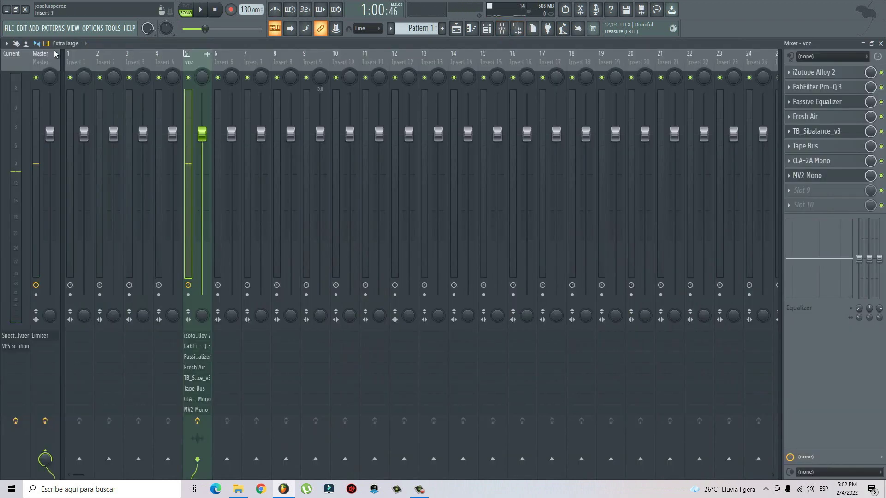
pyautogui.click(21, 56)
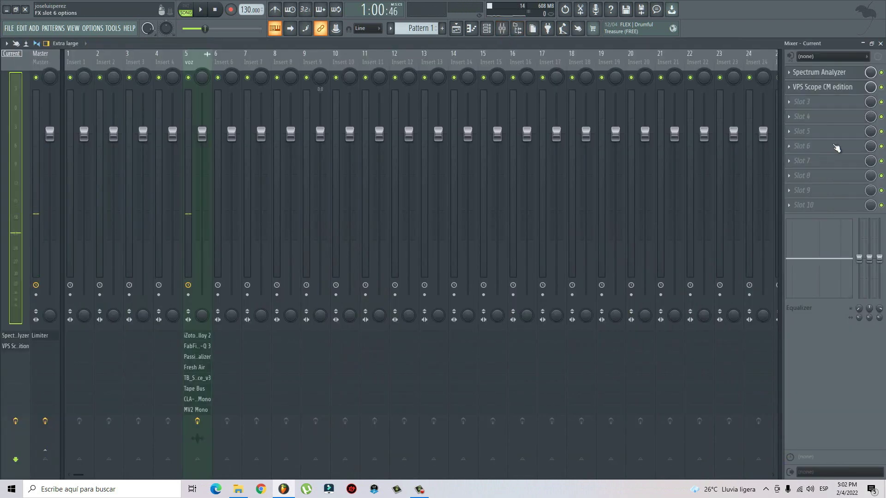
pyautogui.click(834, 87)
pyautogui.moveTo(595, 87); pyautogui.dragTo(536, 90)
pyautogui.press('space')
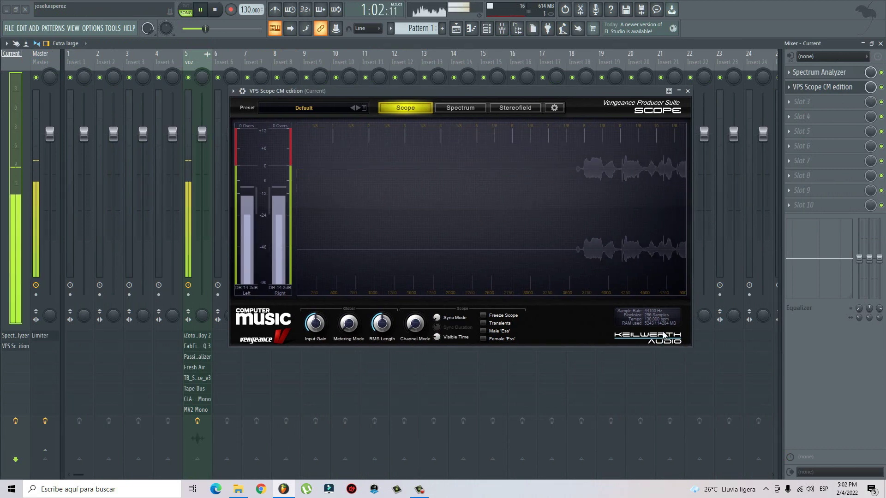
pyautogui.click(483, 315)
pyautogui.press('space')
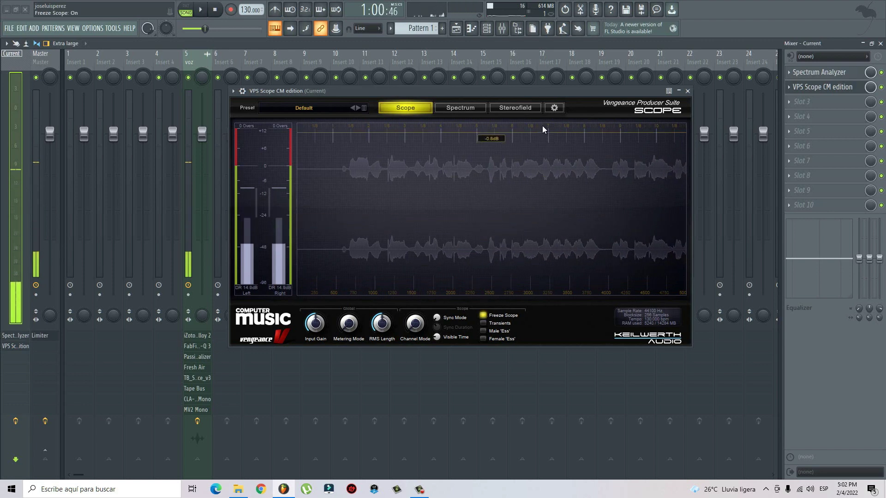
# Step: Place the frozen scope below the voz waveform in the Playlist to compare processed and original dynamics
pyautogui.click(480, 32)
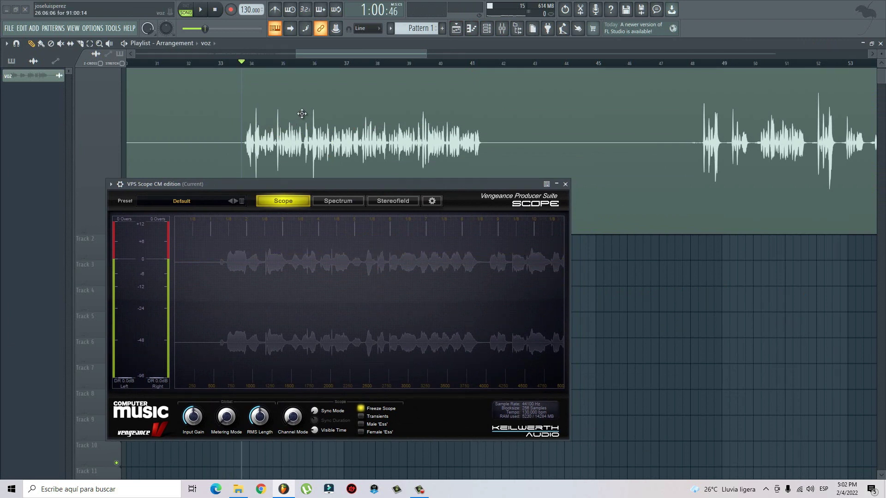
pyautogui.moveTo(348, 181); pyautogui.dragTo(346, 180)
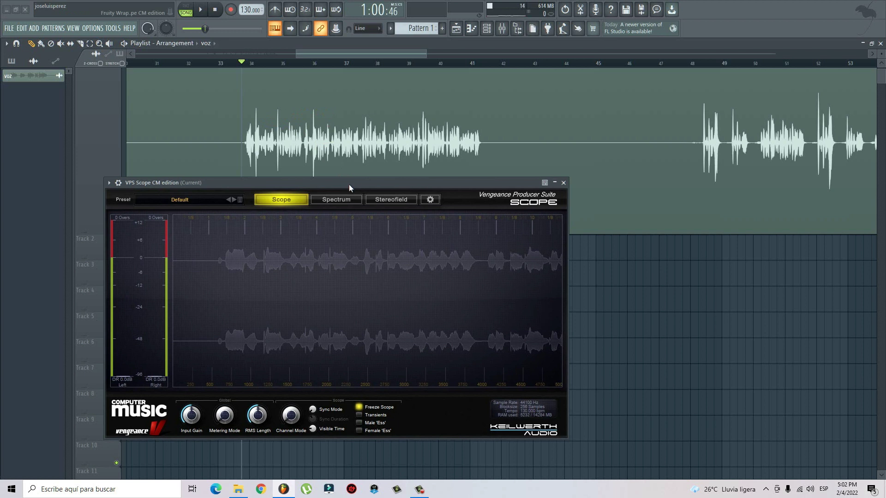
pyautogui.moveTo(350, 185); pyautogui.dragTo(360, 184)
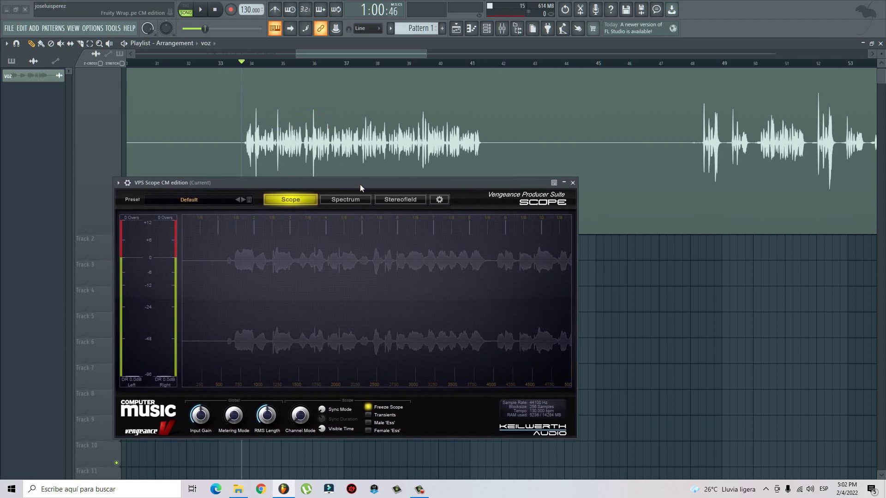
# Step: Return to the Mixer and close the VPS Scope CM edition window
pyautogui.click(504, 29)
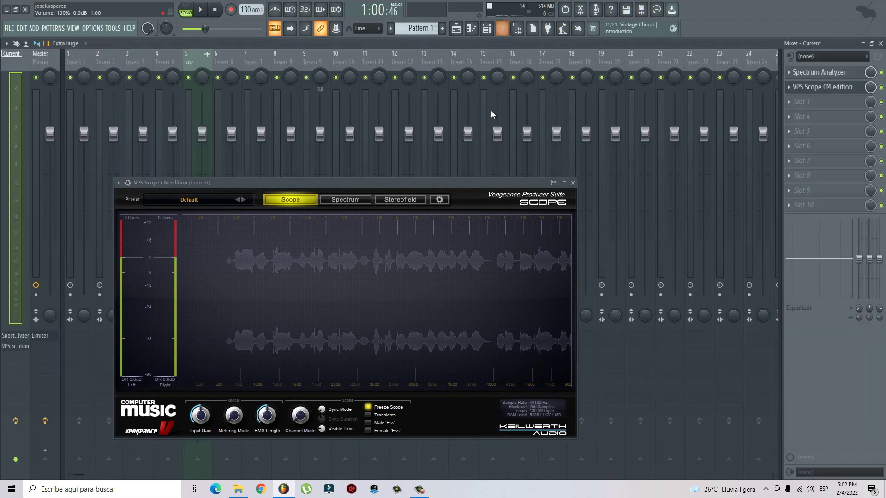
pyautogui.moveTo(459, 183); pyautogui.dragTo(492, 149)
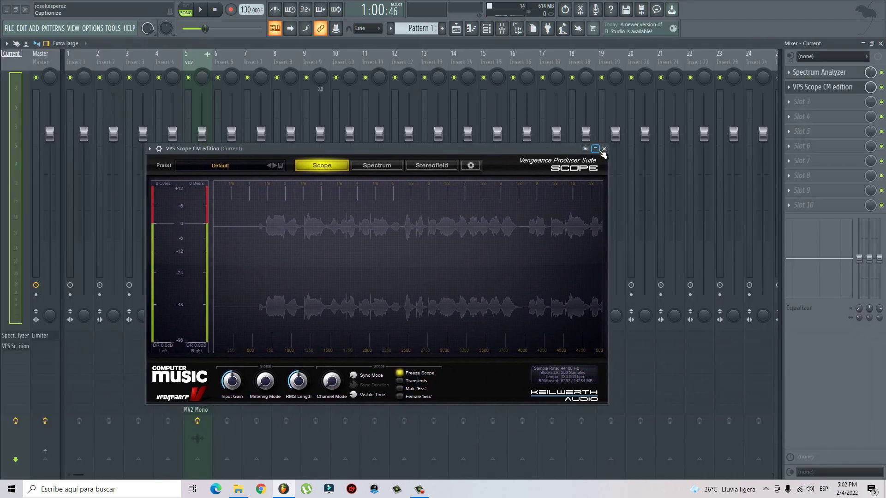
pyautogui.click(603, 149)
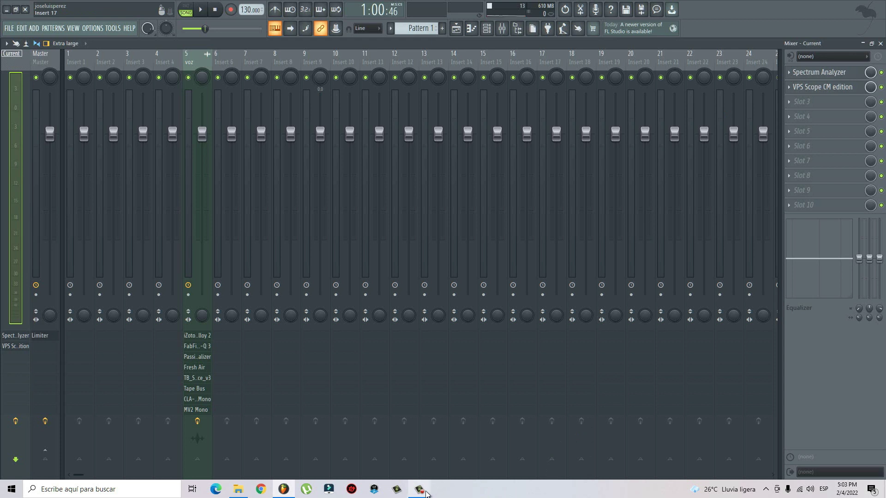
pyautogui.click(426, 494)
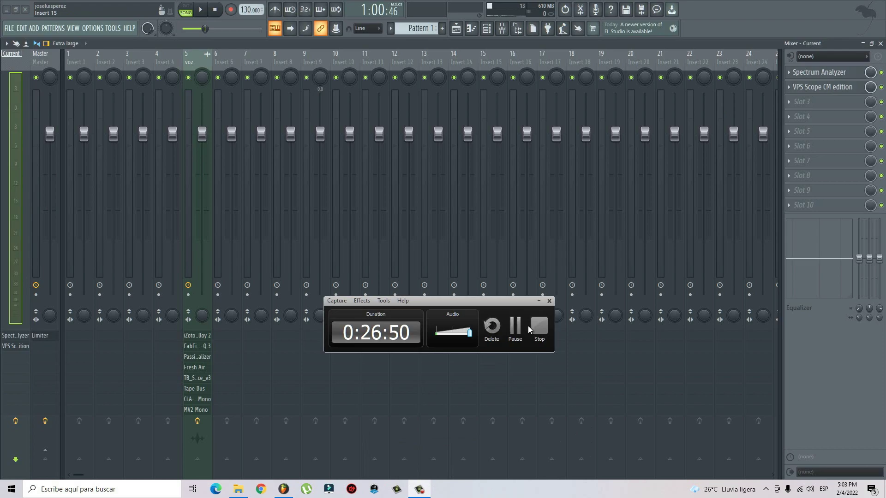